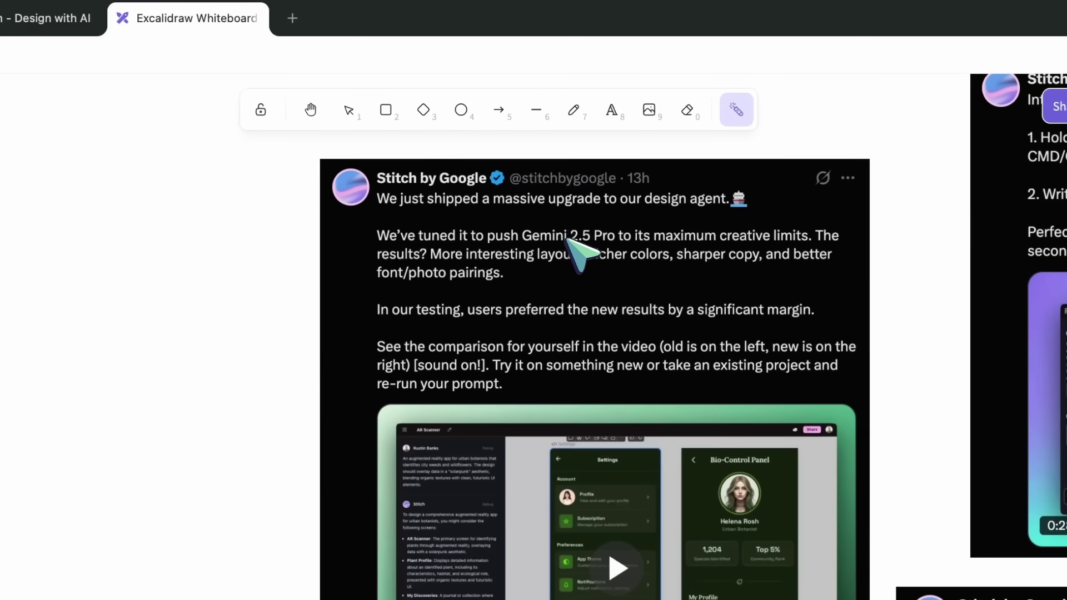
# Step: Scroll around the Excalidraw whiteboard to review the pinned Stitch announcement tweets
pyautogui.scroll(-2, 578, 250)
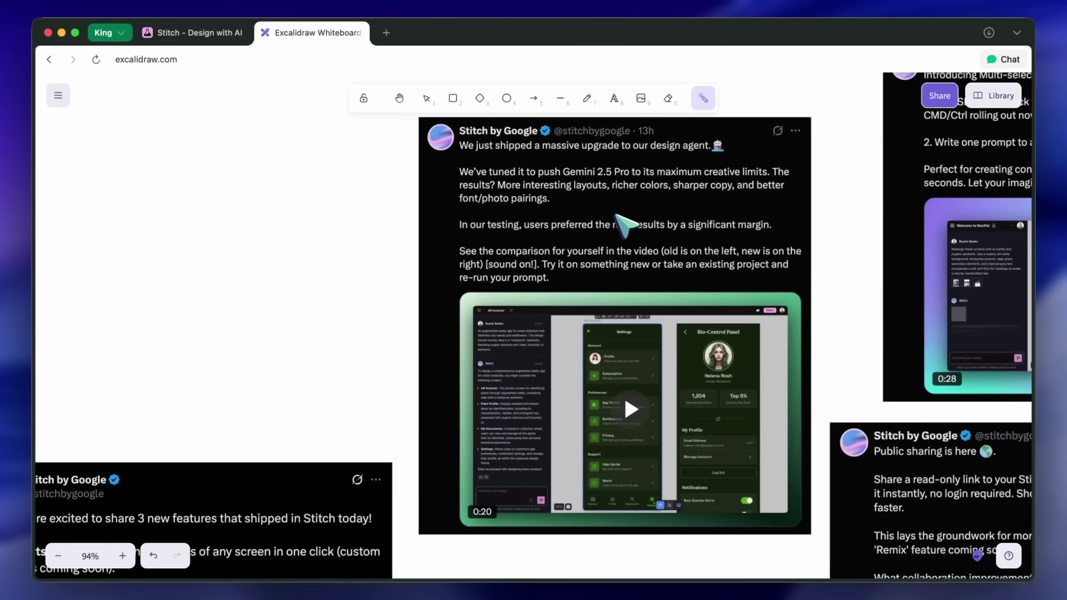
pyautogui.scroll(1, 617, 211)
pyautogui.hscroll(1, 617, 212)
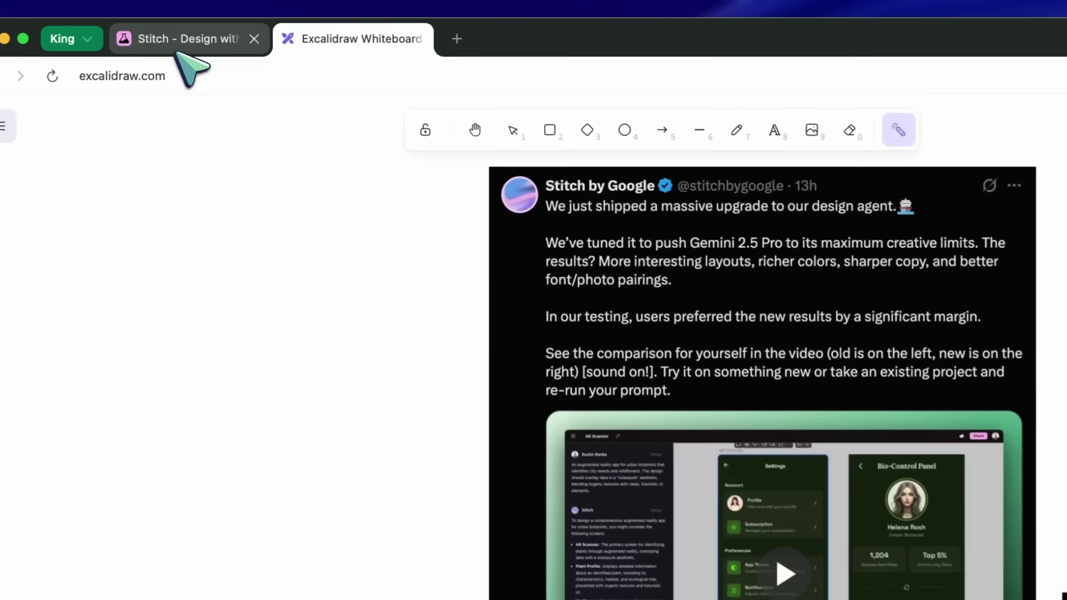
# Step: On Stitch's new-design page, keep the design type as App with Experimental Mode
pyautogui.click(192, 32)
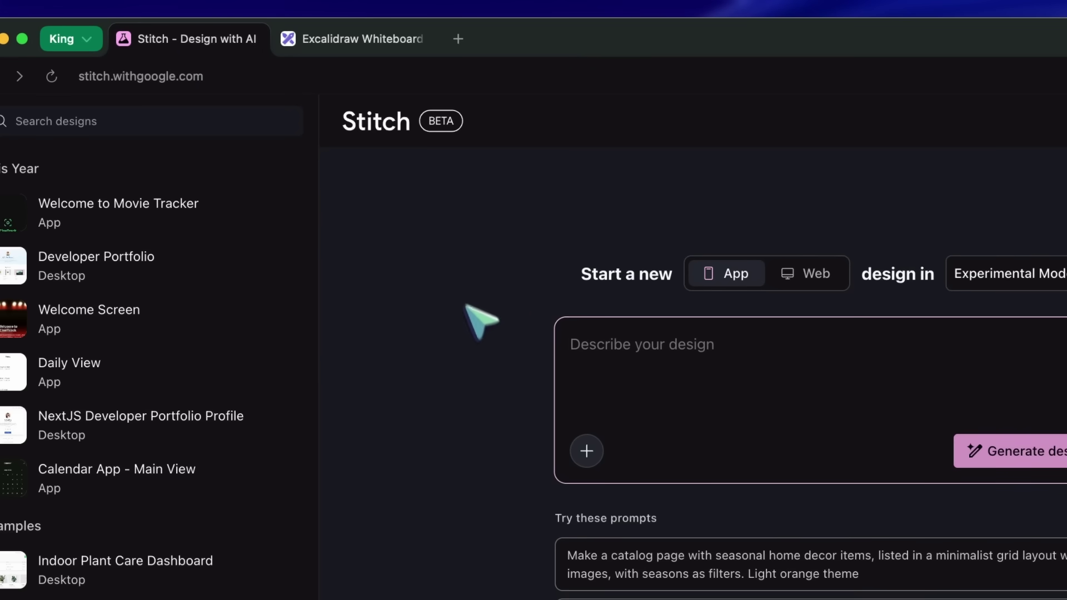
pyautogui.click(806, 273)
pyautogui.click(741, 272)
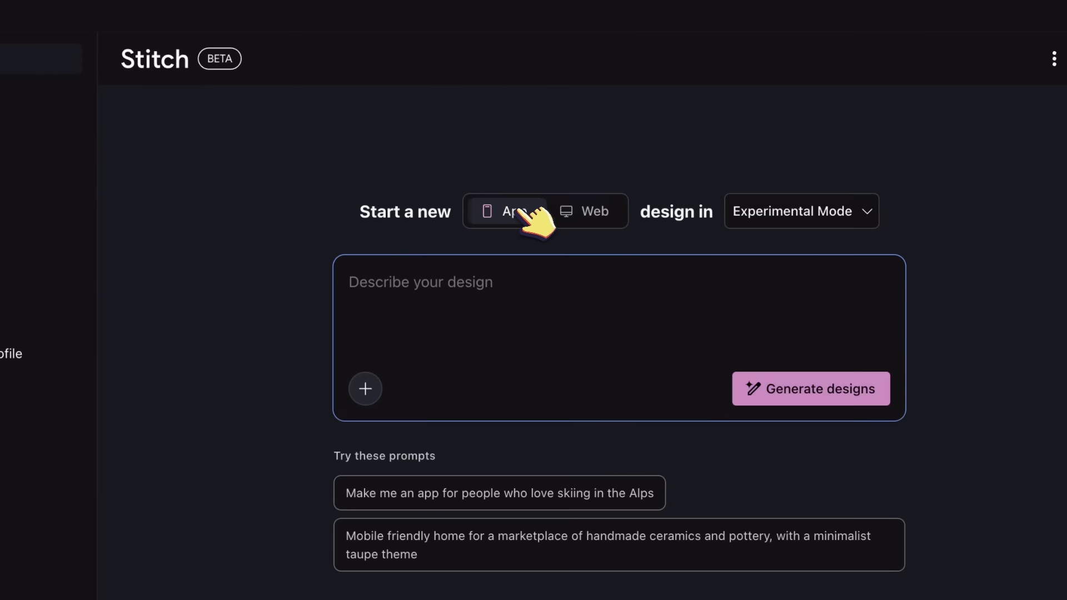
pyautogui.click(747, 212)
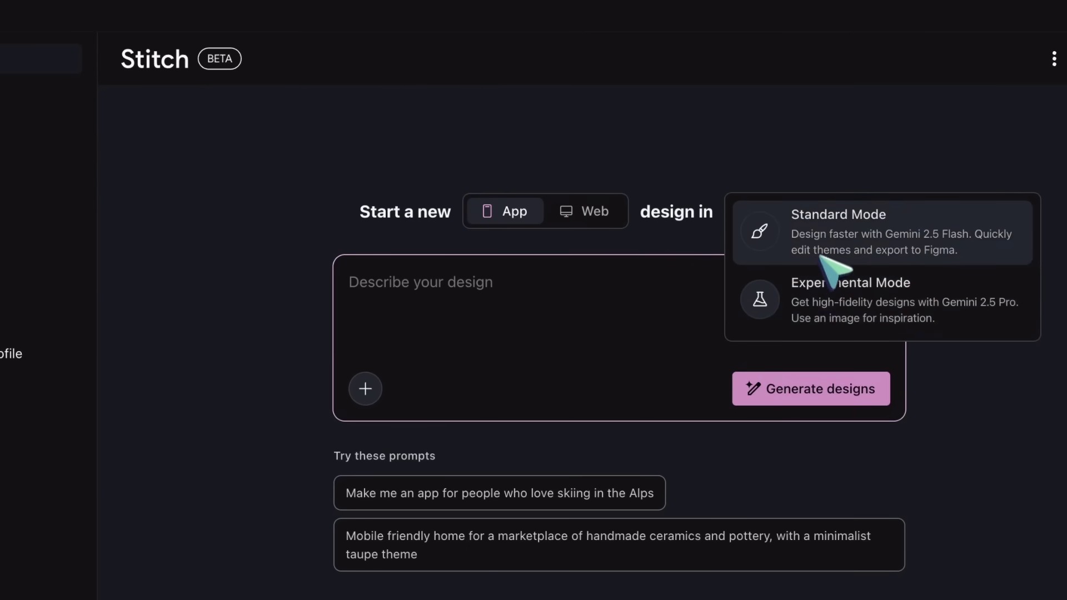
pyautogui.click(635, 316)
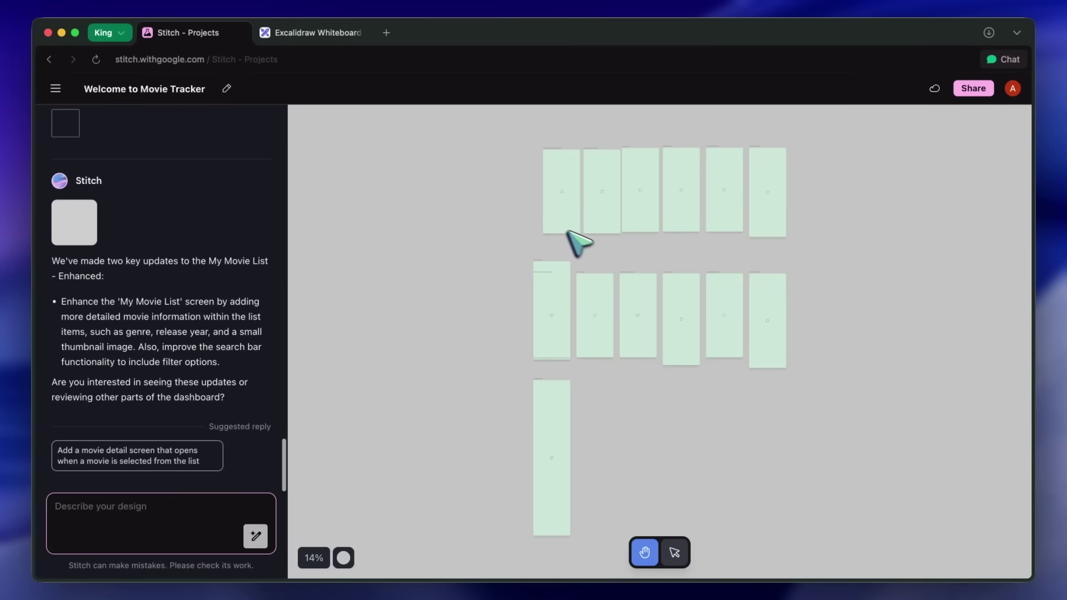
# Step: Zoom the Movie Tracker canvas to 35% to show the dark, green-accented screens
pyautogui.scroll(5, 611, 260)
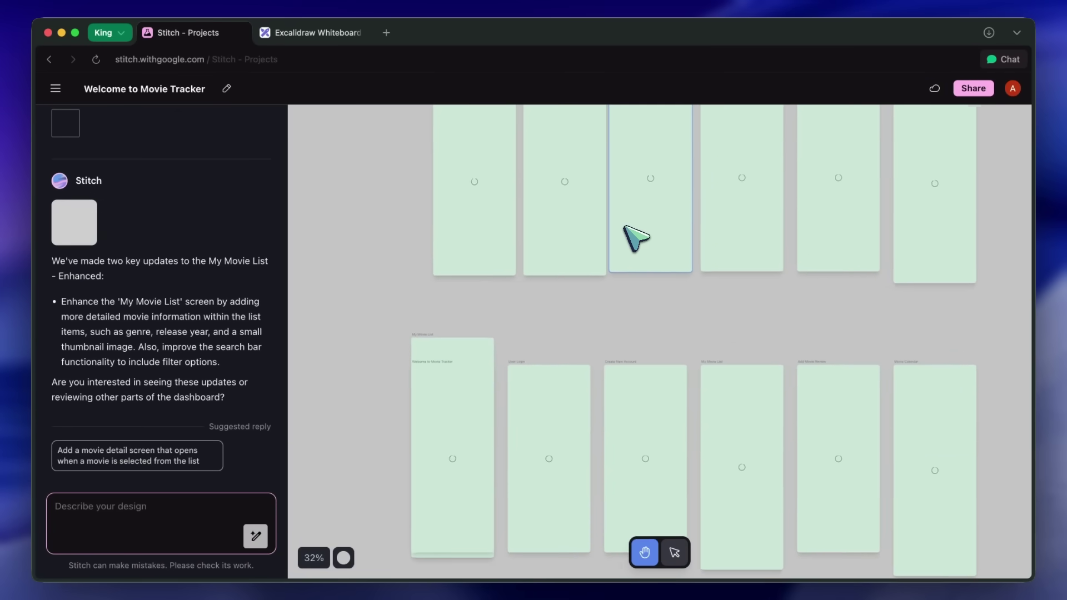
pyautogui.scroll(3, 631, 233)
pyautogui.scroll(-3, 640, 233)
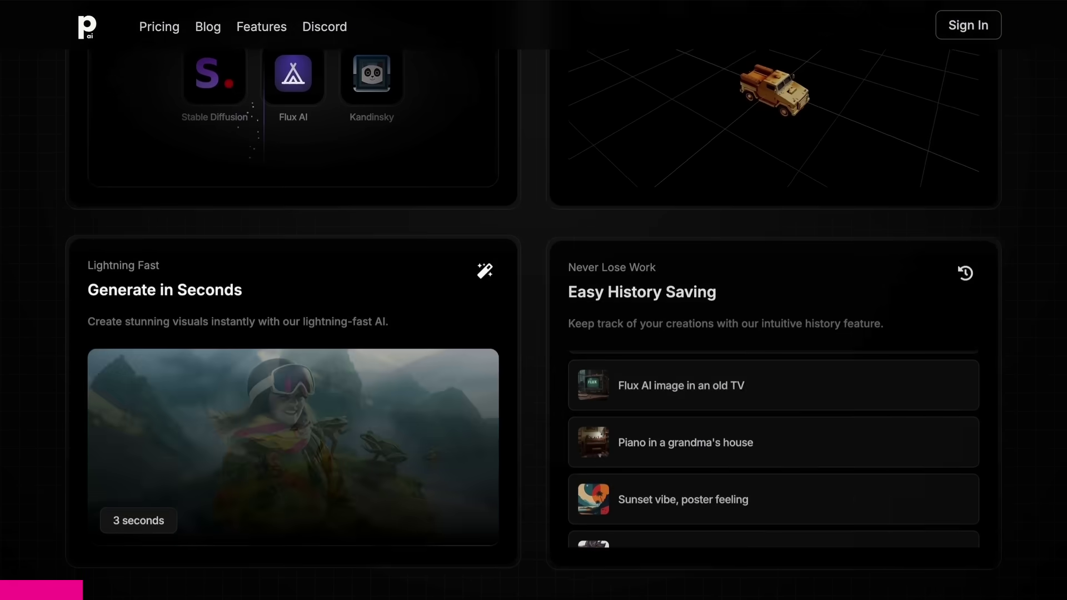
pyautogui.scroll(-20, 534, 300)
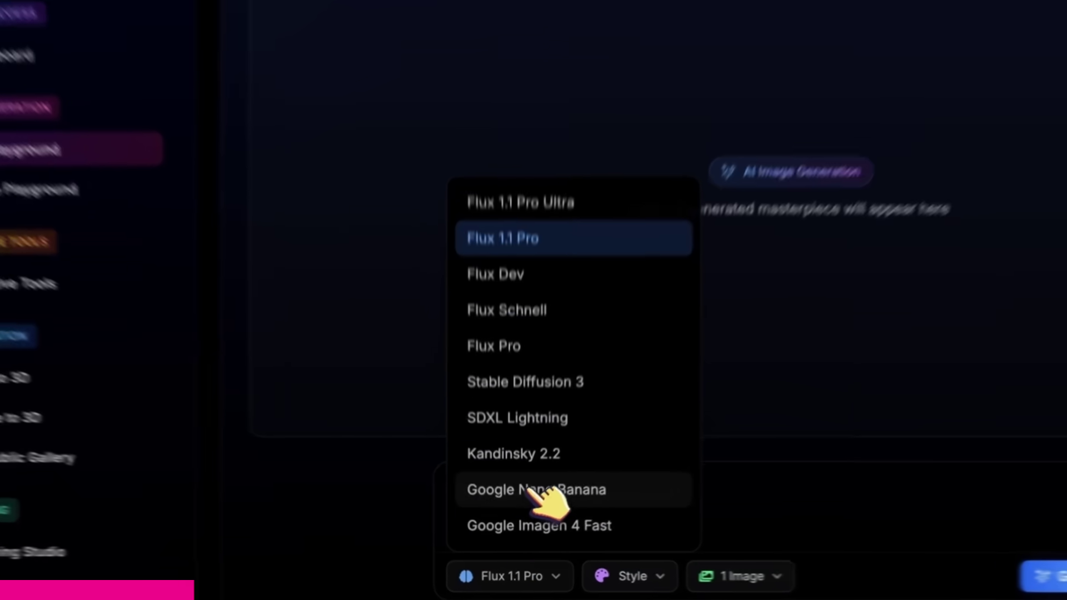
# Step: Ask Google Nano Banana to add a burger in the panda's image, then choose Google Veo 3 for video
pyautogui.click(541, 513)
pyautogui.click(666, 579)
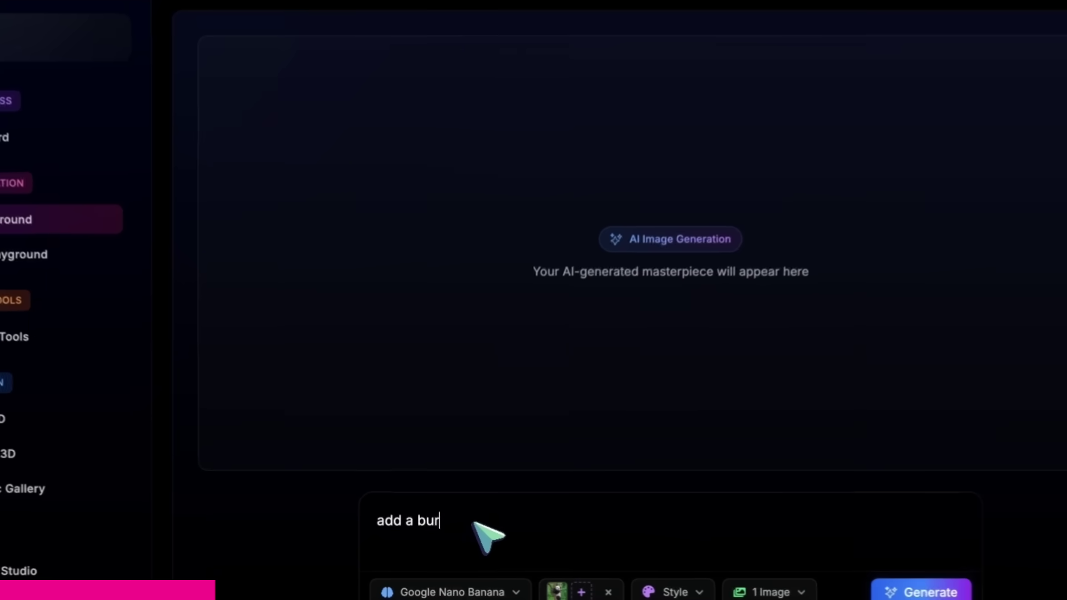
pyautogui.write("ger in panda's")
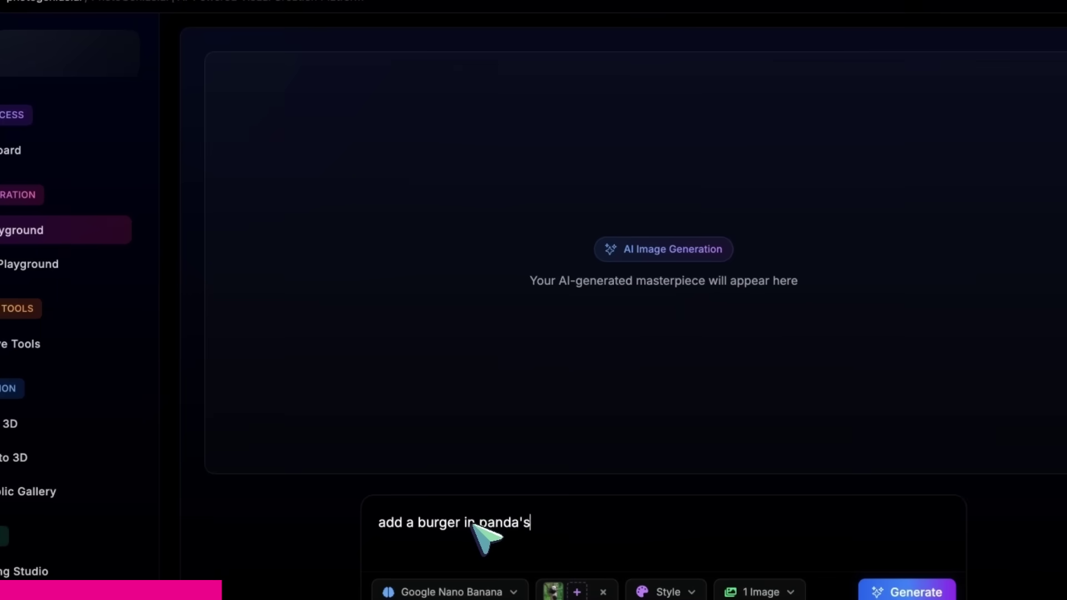
pyautogui.press('Return')
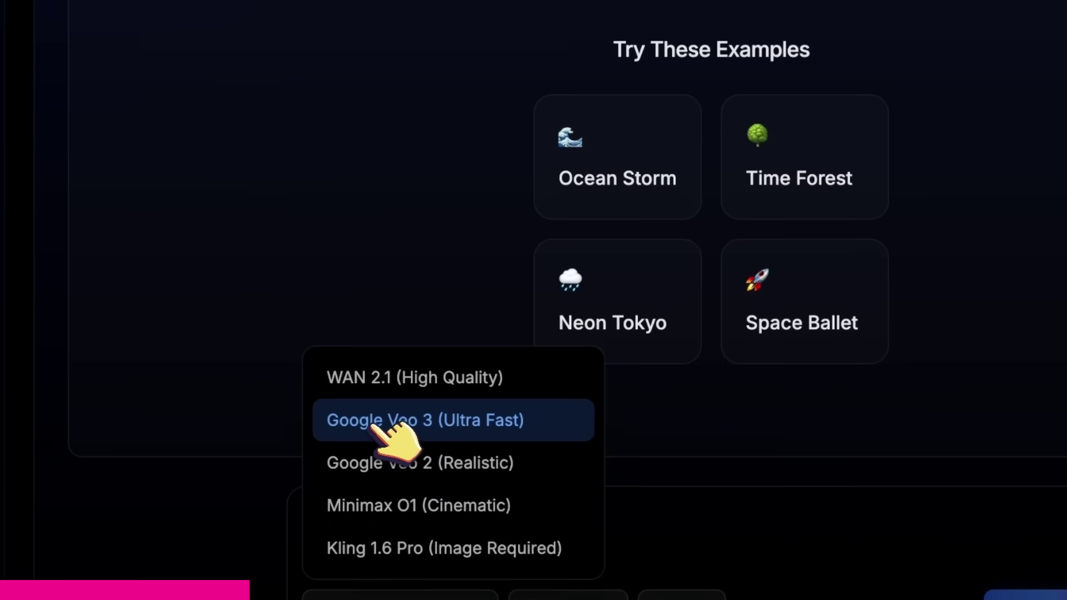
pyautogui.click(456, 429)
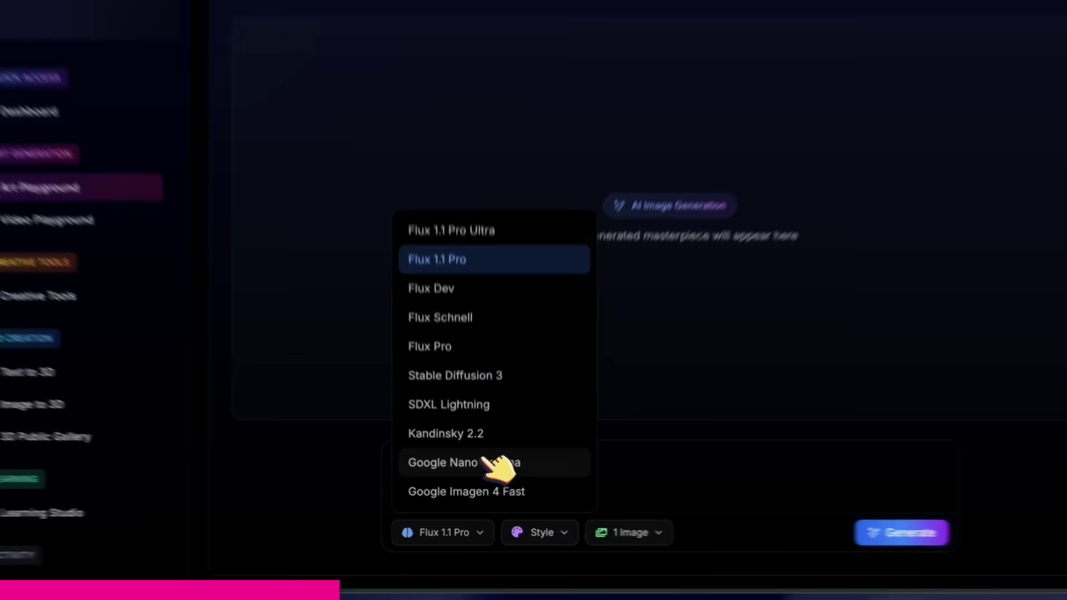
# Step: Use Google Nano Banana to convert the panda image to a bright anime style
pyautogui.click(496, 467)
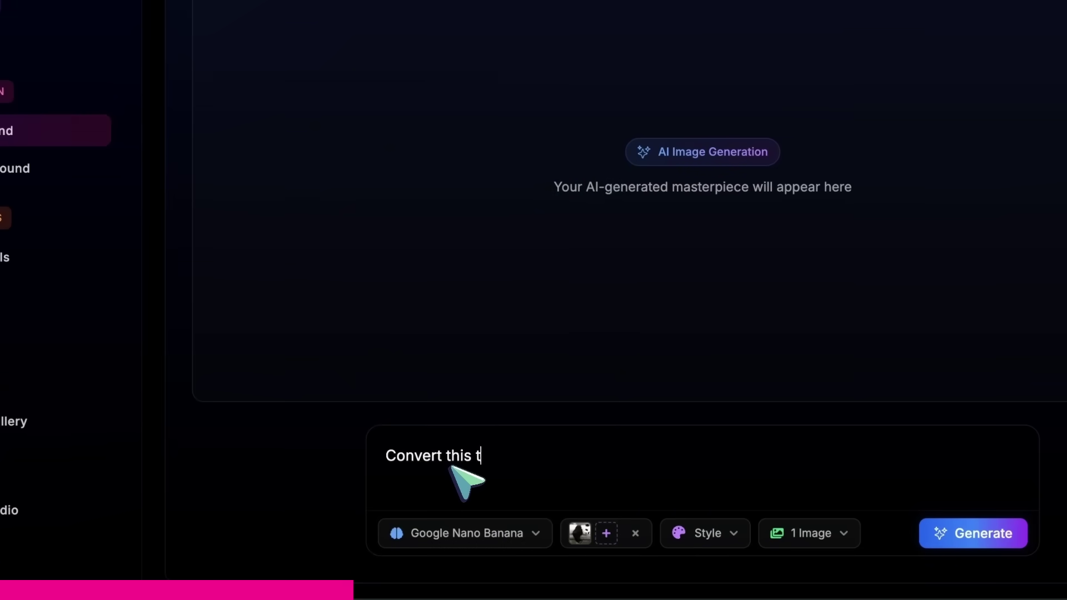
pyautogui.write('o bright anime st')
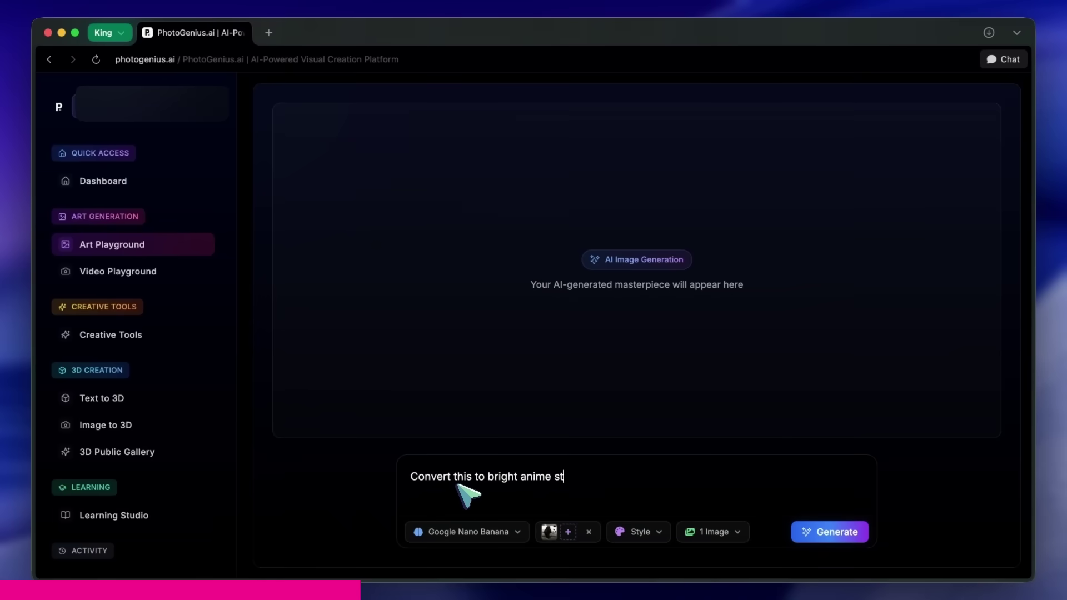
pyautogui.click(973, 533)
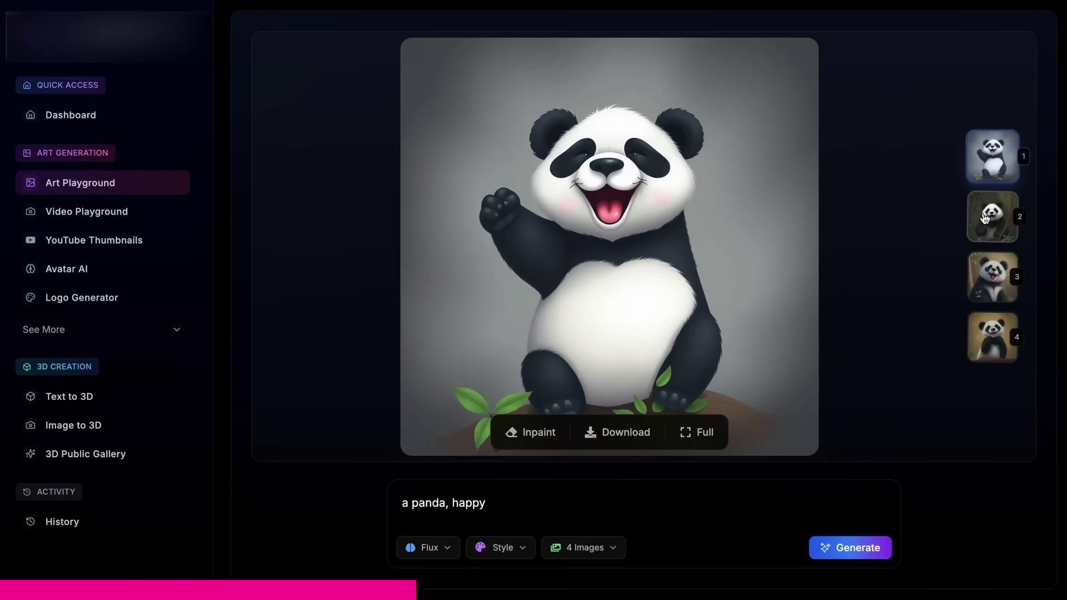
# Step: Browse the second to fourth panda results and play the Lego panda video
pyautogui.click(993, 217)
pyautogui.click(994, 278)
pyautogui.click(993, 337)
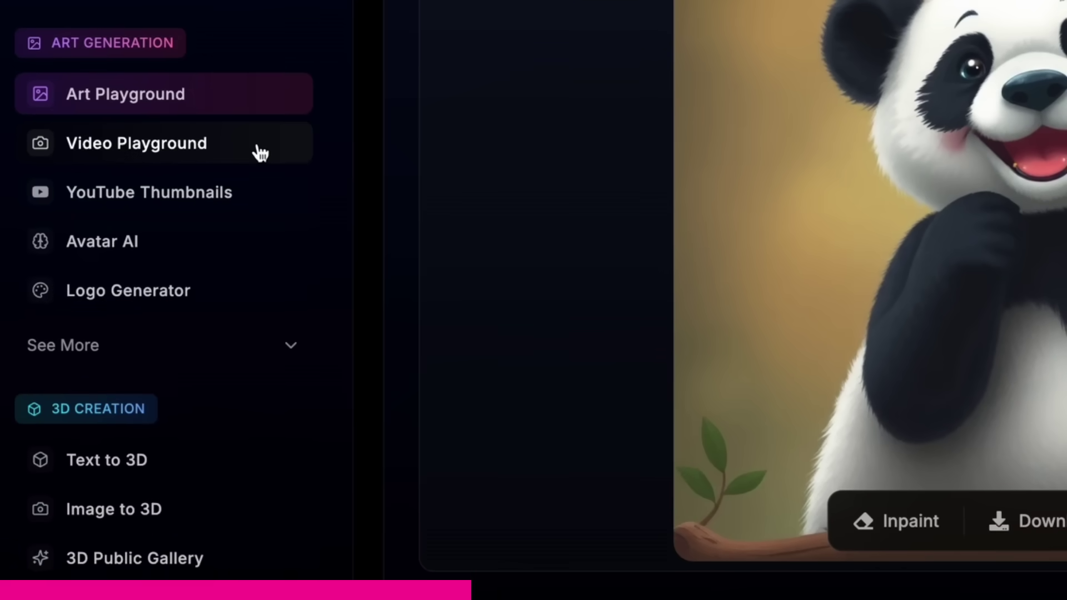
pyautogui.click(260, 153)
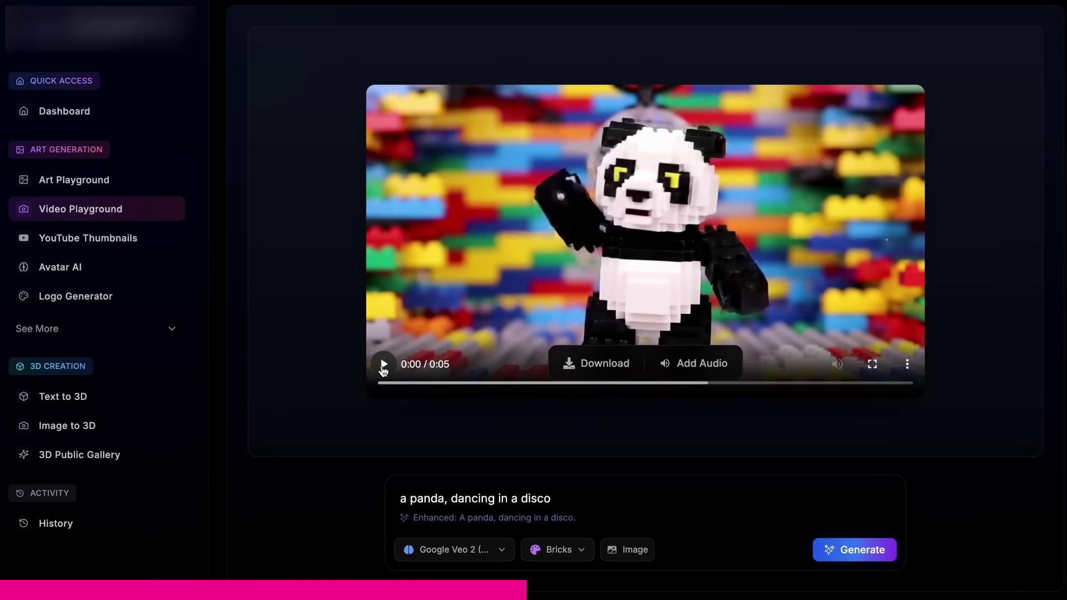
pyautogui.click(383, 366)
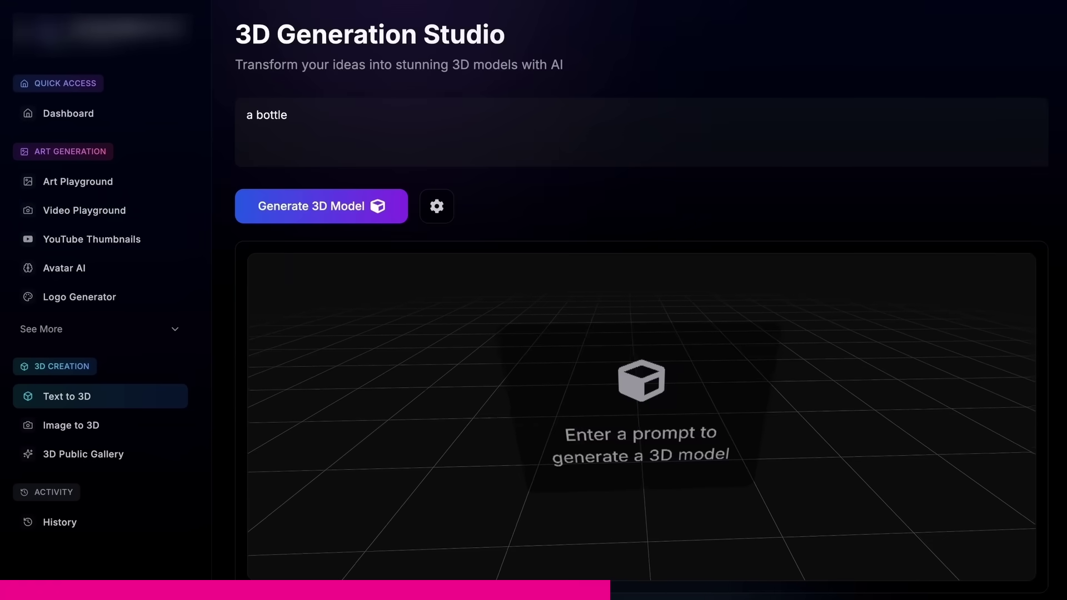
# Step: Generate a 3D model of 'a bottle of water' and orbit it
pyautogui.write('of water')
pyautogui.click(383, 216)
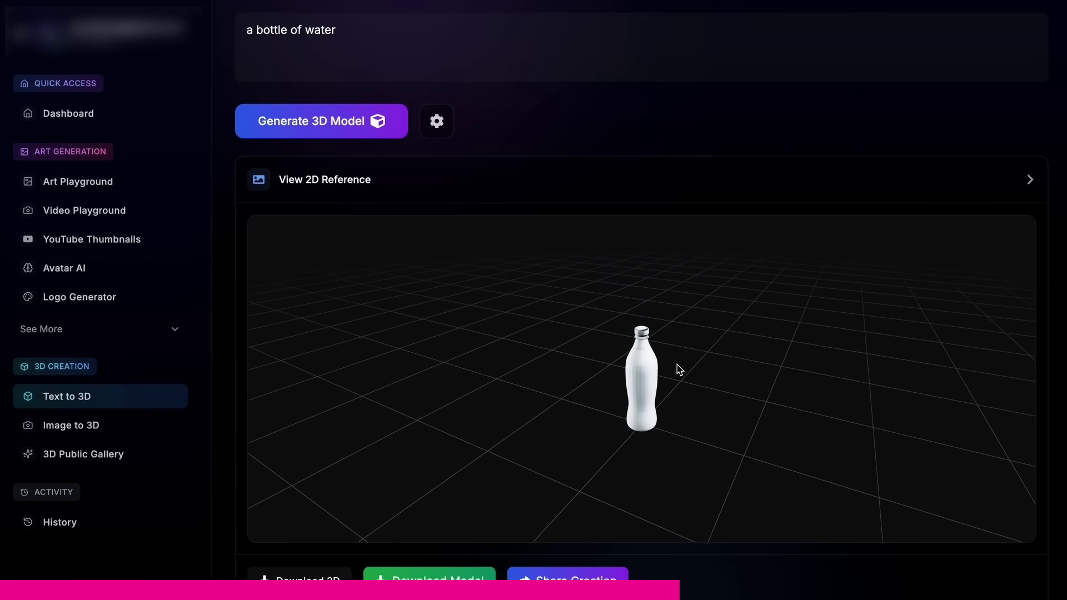
pyautogui.moveTo(679, 369); pyautogui.dragTo(548, 376)
pyautogui.moveTo(548, 376); pyautogui.dragTo(570, 307)
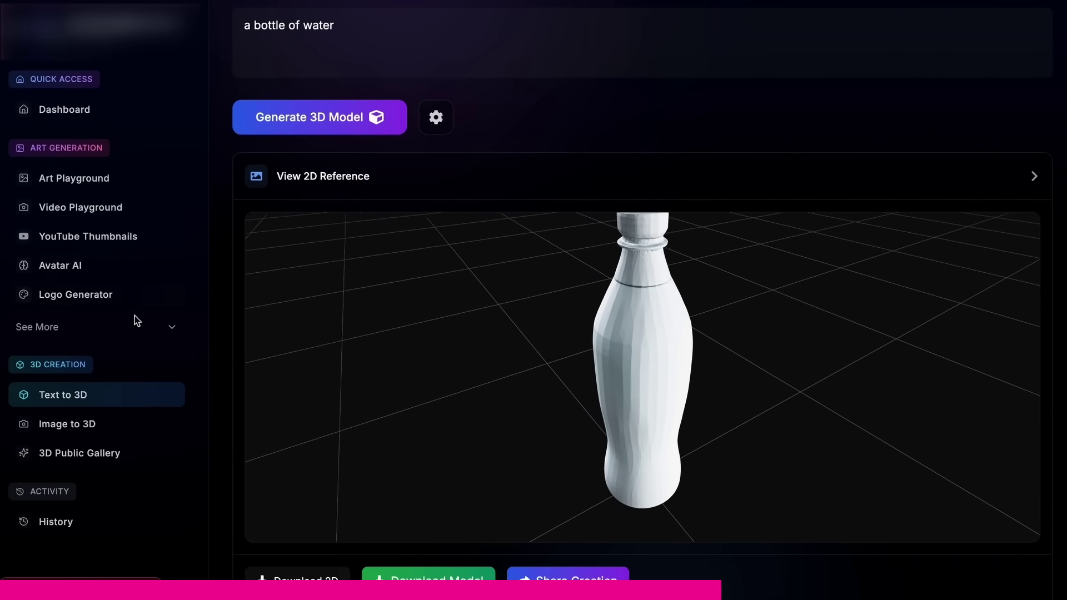
# Step: Browse the extra generators: Logo, Emoji and YouTube Thumbnails
pyautogui.click(138, 329)
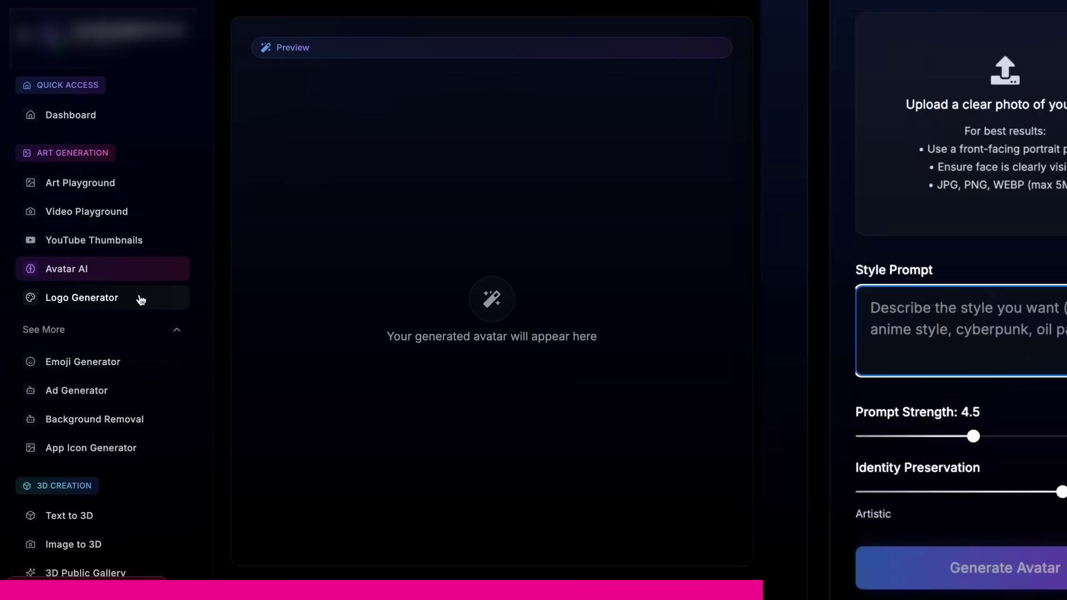
pyautogui.click(238, 296)
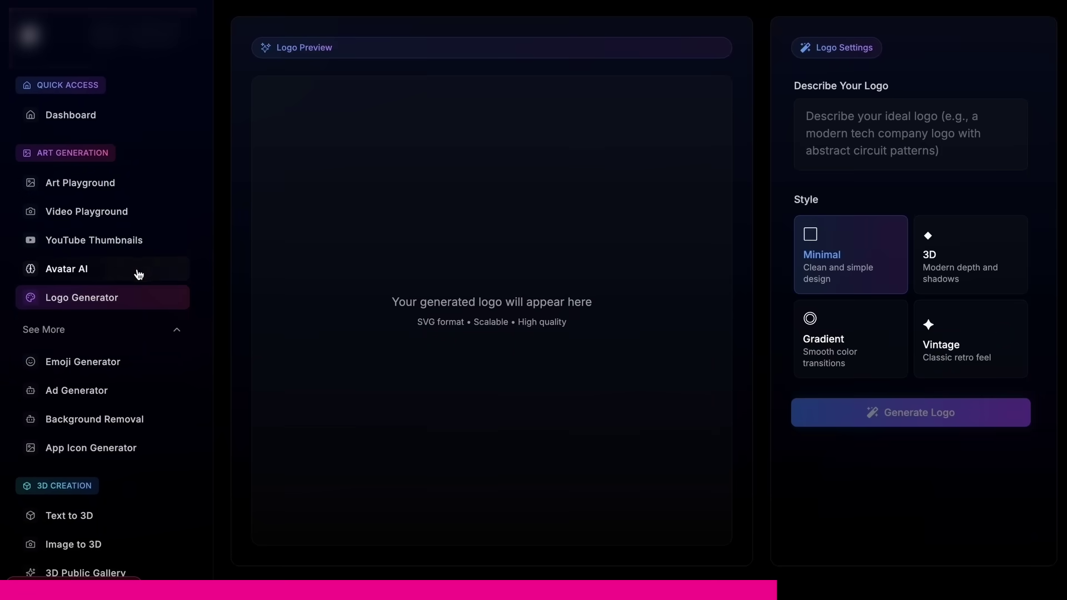
pyautogui.click(143, 363)
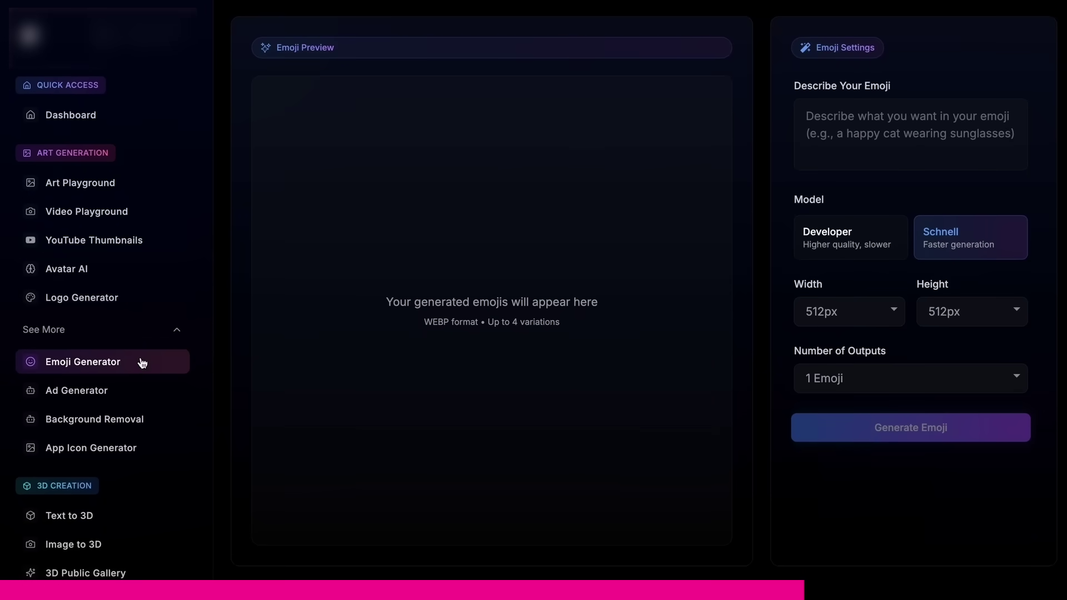
pyautogui.click(143, 243)
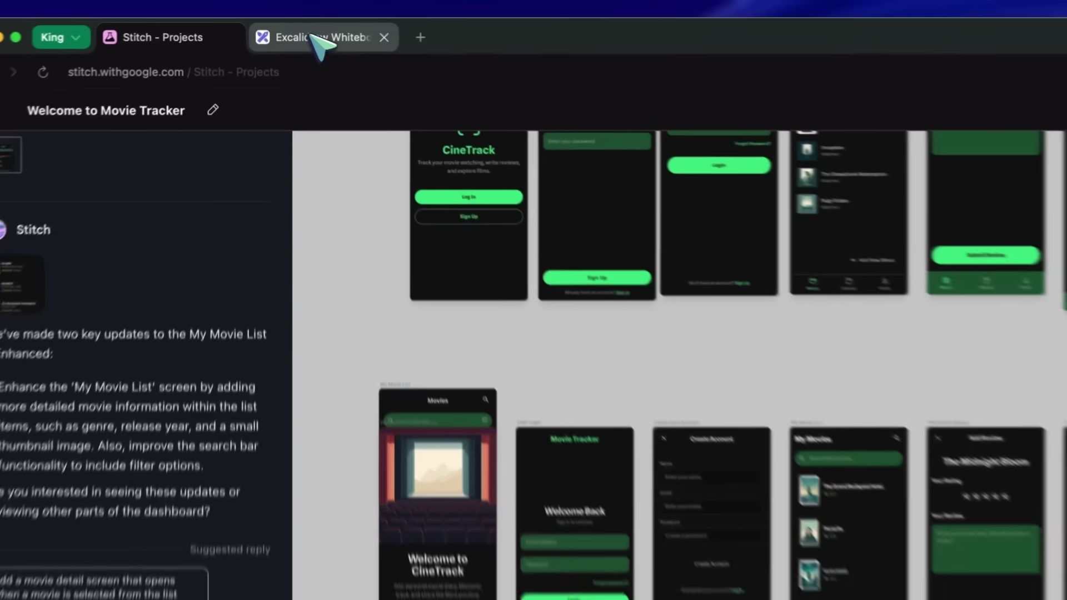
# Step: Back on the Excalidraw whiteboard, highlight the Gemini 2.5 Pro mentions in the Stitch tweet
pyautogui.click(311, 32)
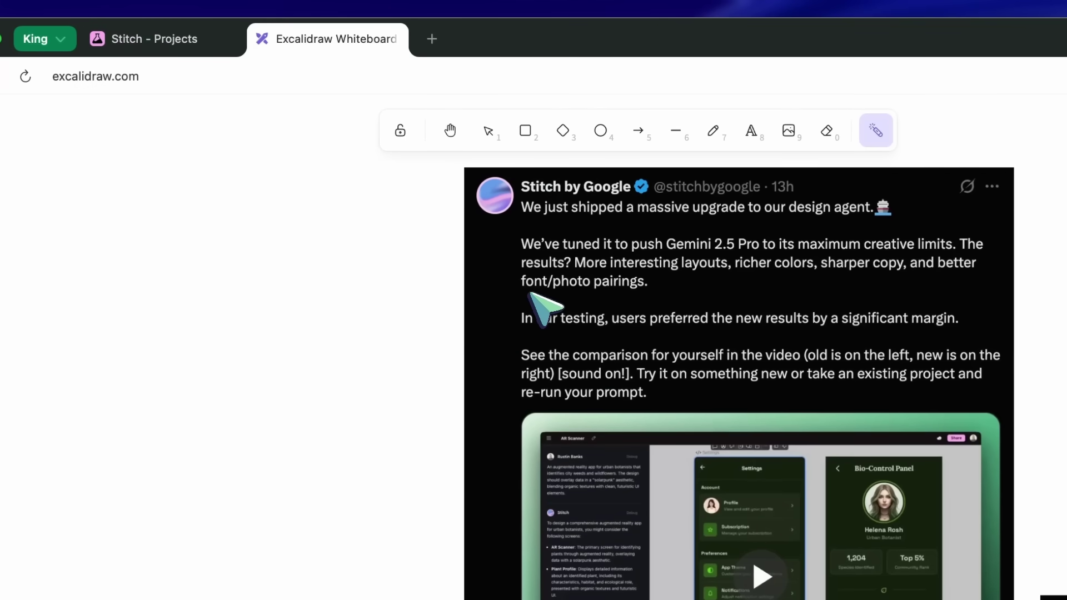
pyautogui.scroll(2, 542, 308)
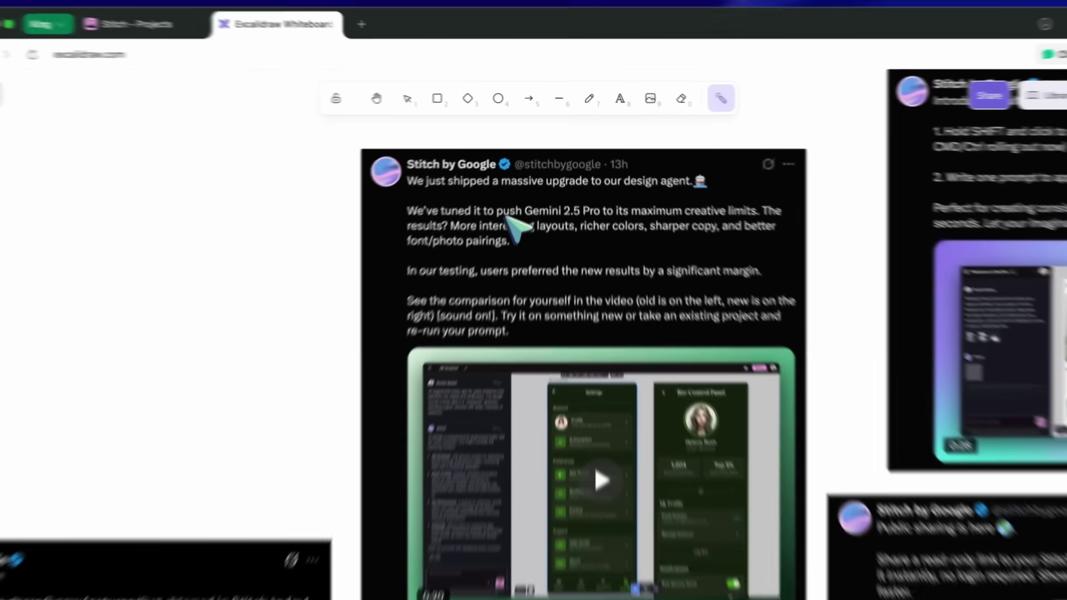
pyautogui.moveTo(522, 203); pyautogui.dragTo(597, 201)
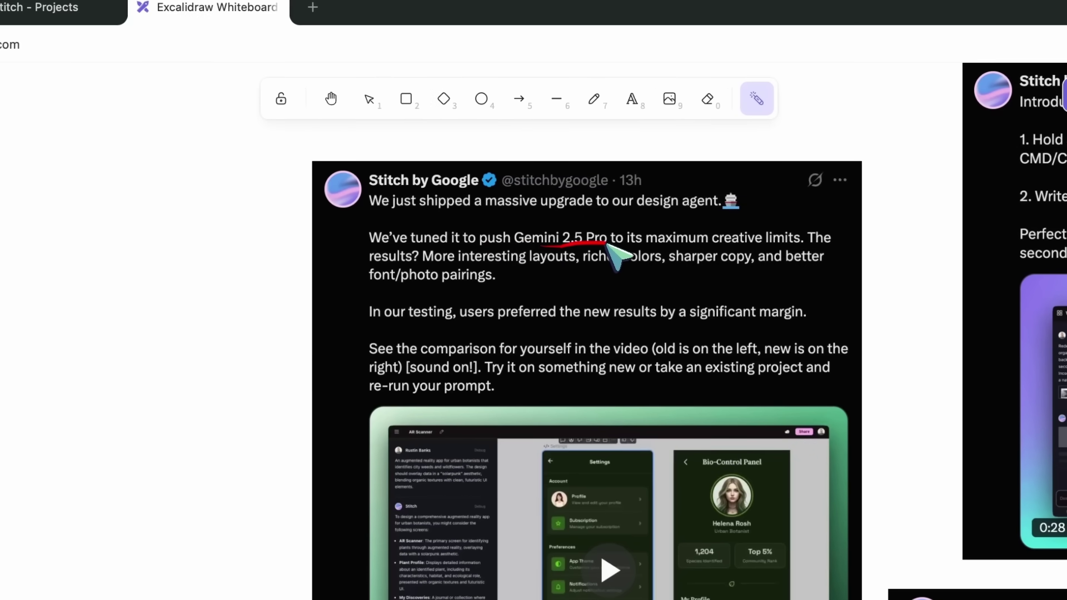
pyautogui.moveTo(608, 245)
pyautogui.mouseDown()
pyautogui.moveTo(519, 245)
pyautogui.moveTo(589, 244)
pyautogui.mouseUp()
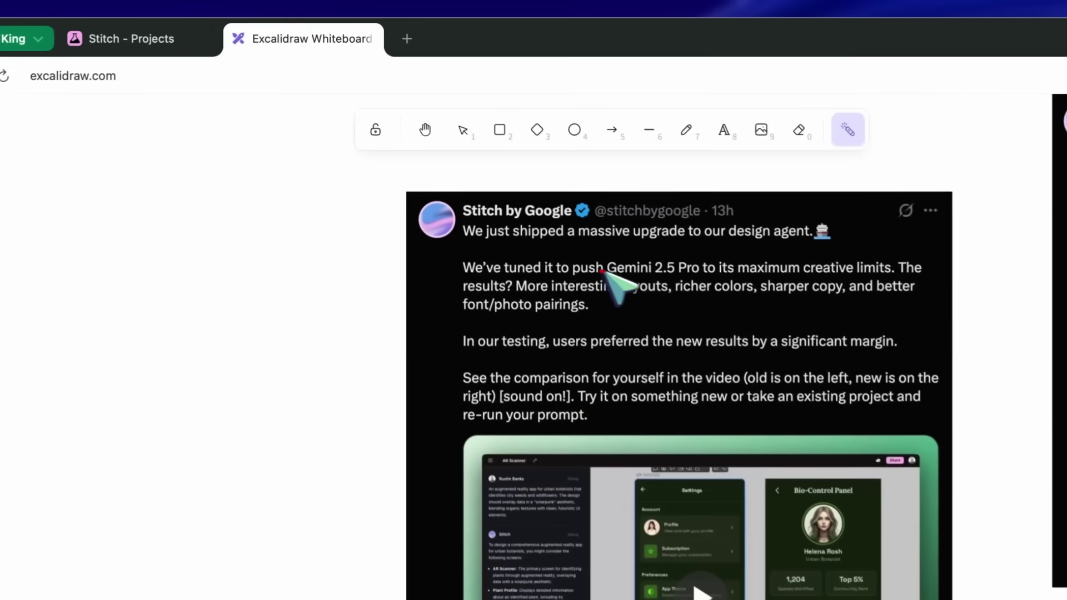
pyautogui.moveTo(535, 201)
pyautogui.mouseDown()
pyautogui.moveTo(587, 202)
pyautogui.moveTo(559, 202)
pyautogui.mouseUp()
pyautogui.moveTo(651, 276)
pyautogui.mouseDown()
pyautogui.moveTo(689, 276)
pyautogui.moveTo(623, 278)
pyautogui.moveTo(676, 276)
pyautogui.mouseUp()
pyautogui.scroll(-3, 667, 305)
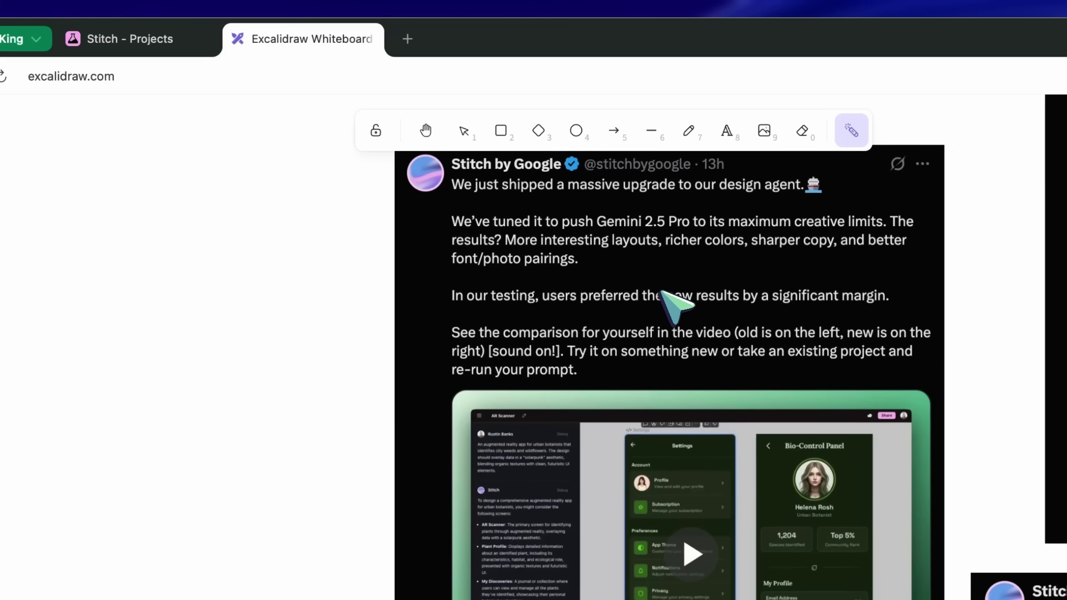
pyautogui.scroll(2, 512, 239)
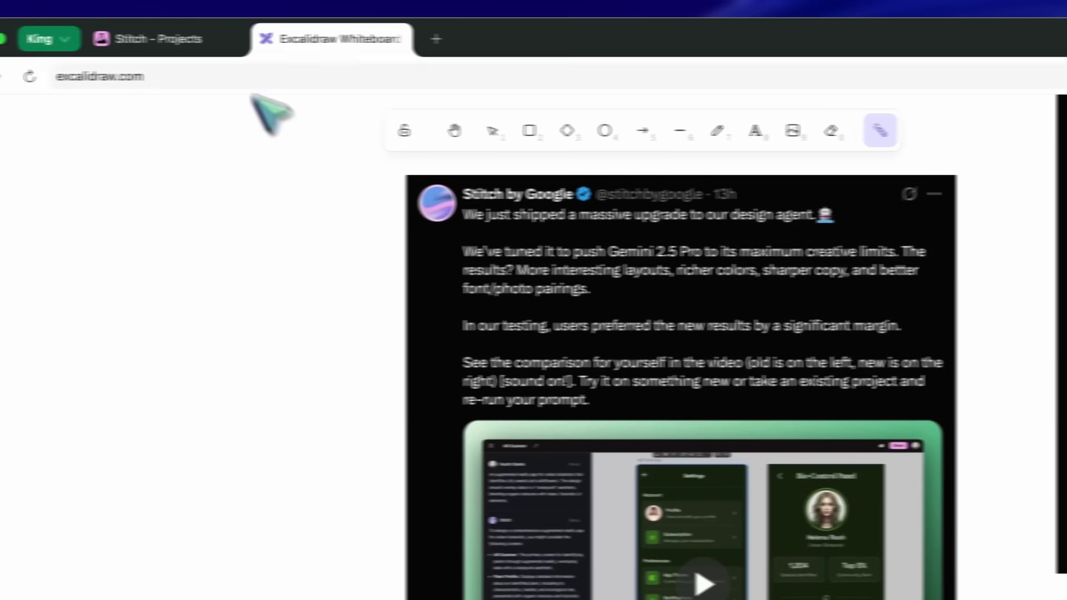
# Step: Return to Stitch's Movie Tracker canvas and scroll to The Midnight Bloom Movie Details screen
pyautogui.click(179, 46)
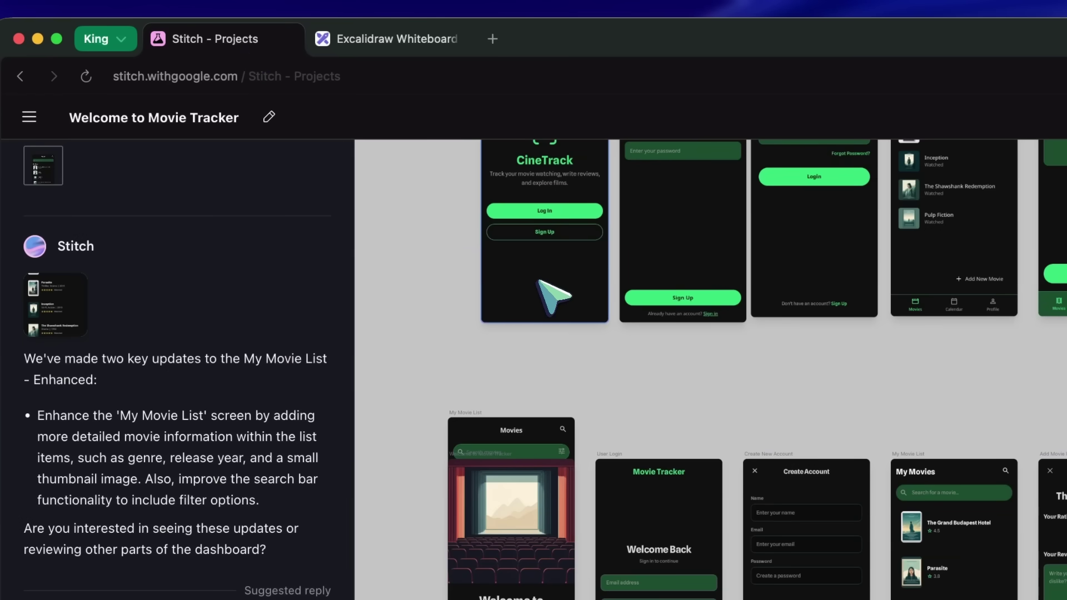
pyautogui.scroll(2, 542, 283)
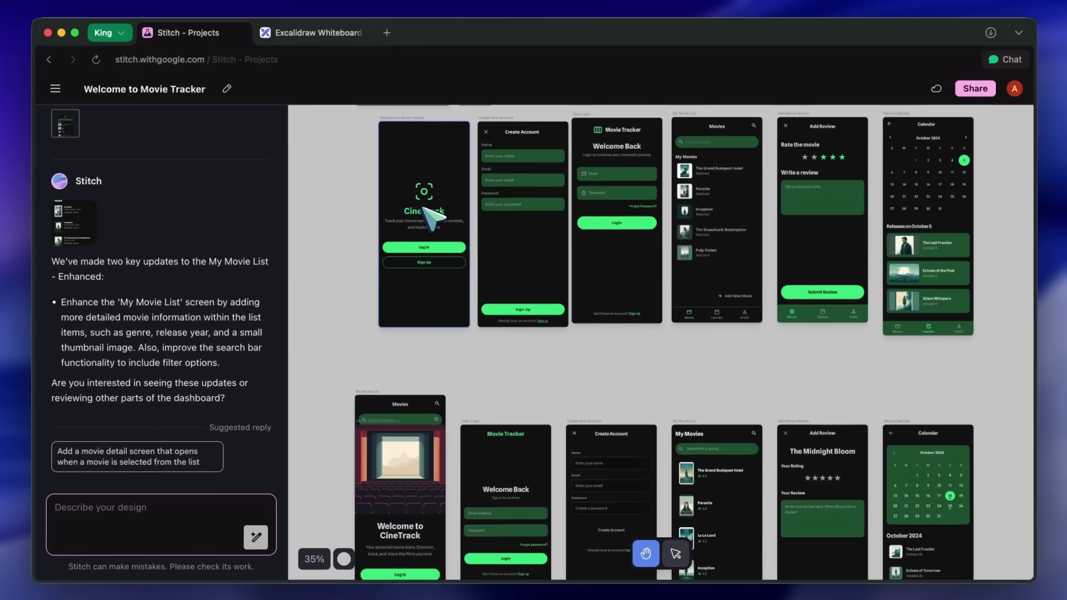
pyautogui.scroll(-3, 544, 284)
pyautogui.scroll(-5, 432, 216)
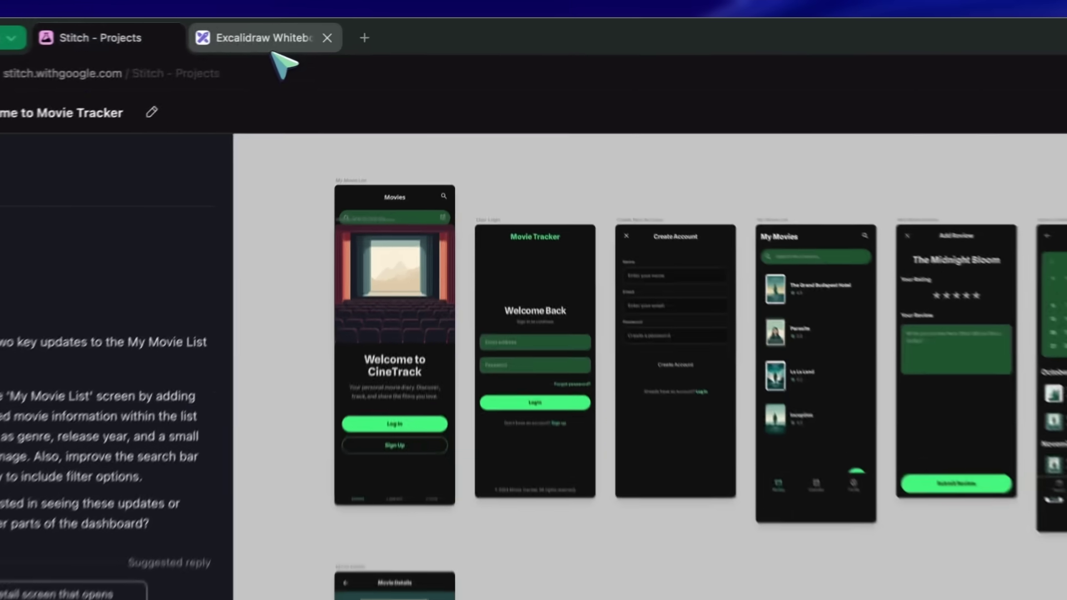
pyautogui.click(311, 32)
pyautogui.scroll(-2, 585, 236)
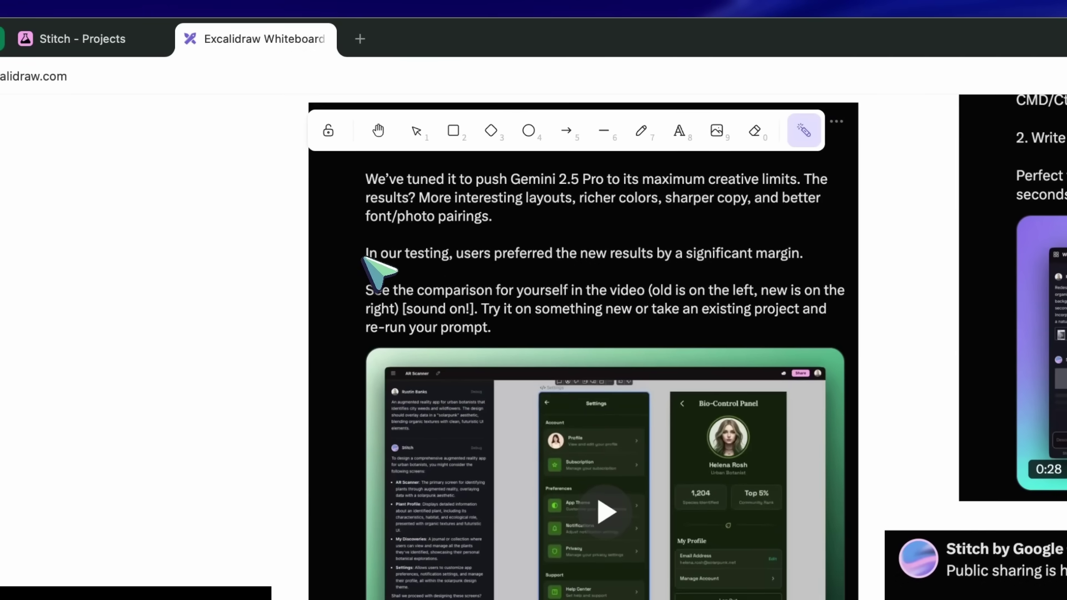
pyautogui.moveTo(363, 263)
pyautogui.mouseDown()
pyautogui.moveTo(584, 283)
pyautogui.moveTo(782, 247)
pyautogui.moveTo(426, 240)
pyautogui.mouseUp()
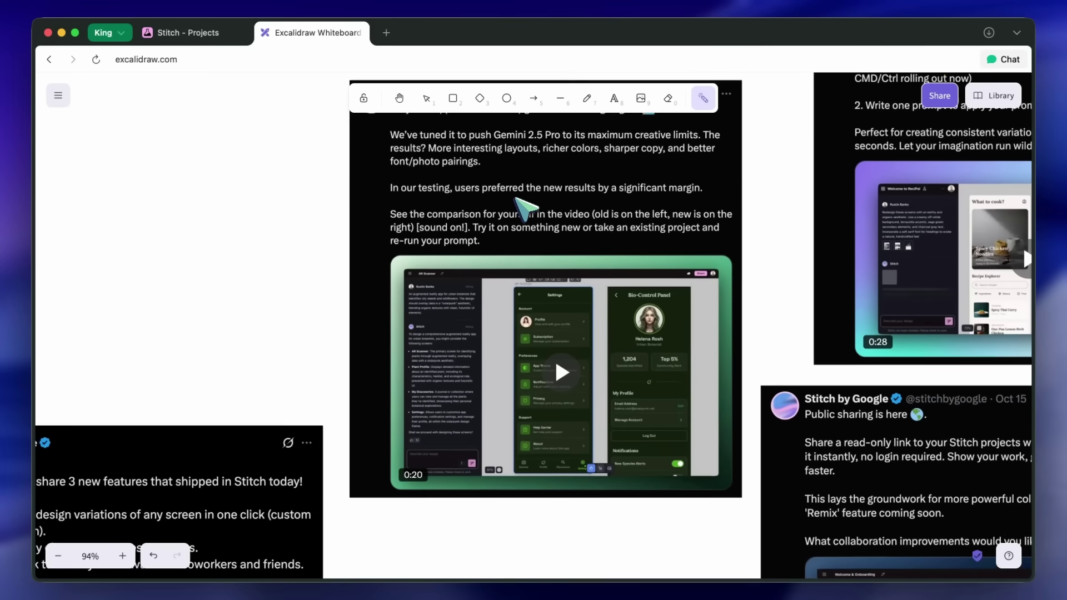
pyautogui.scroll(-5, 554, 359)
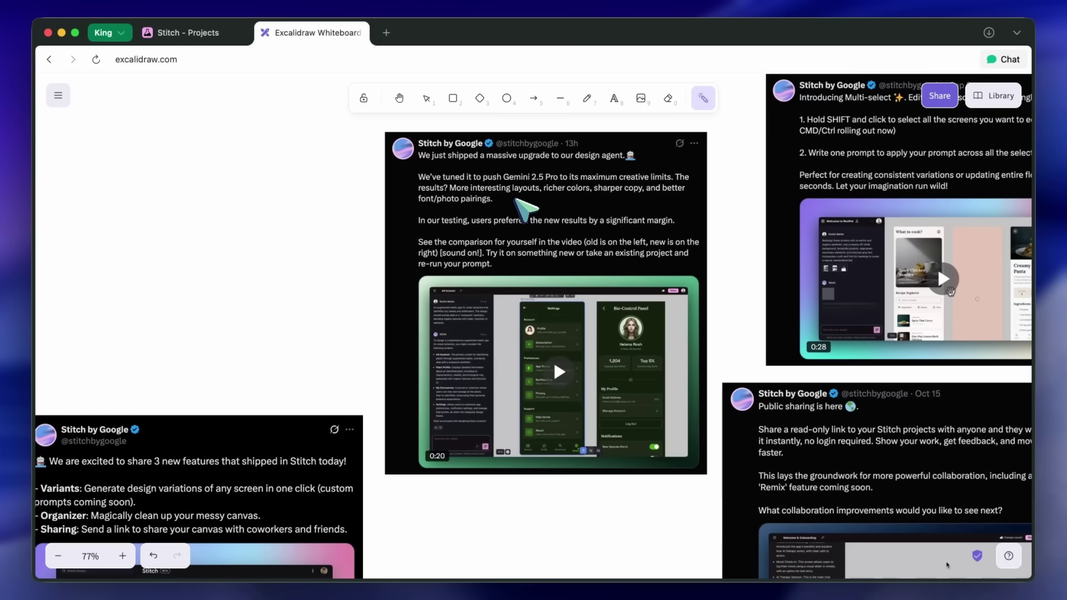
pyautogui.scroll(-5, 525, 208)
pyautogui.hscroll(-4, 526, 208)
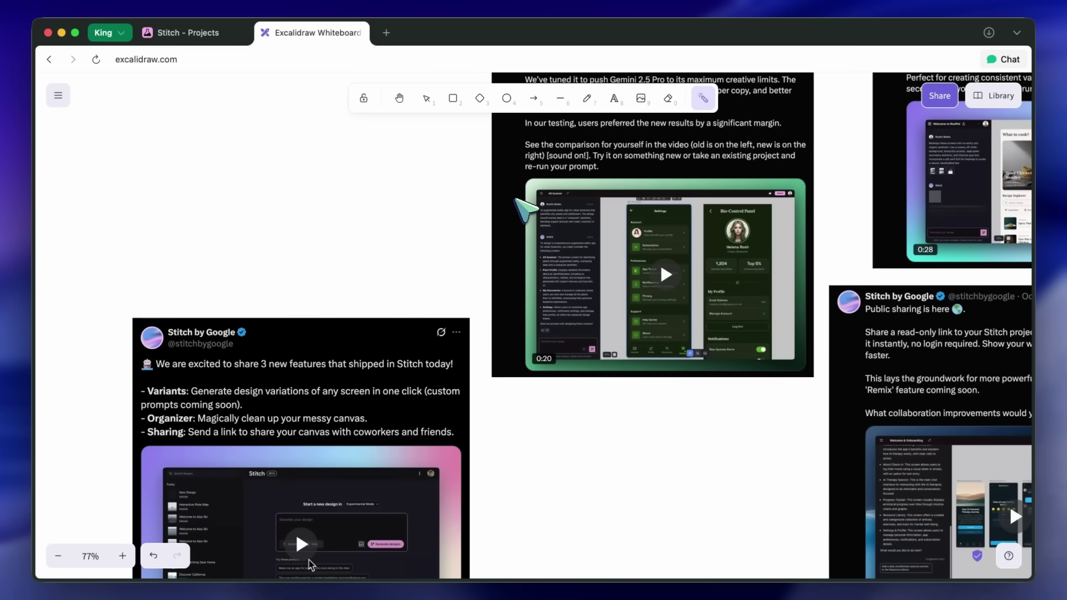
pyautogui.scroll(-3, 520, 208)
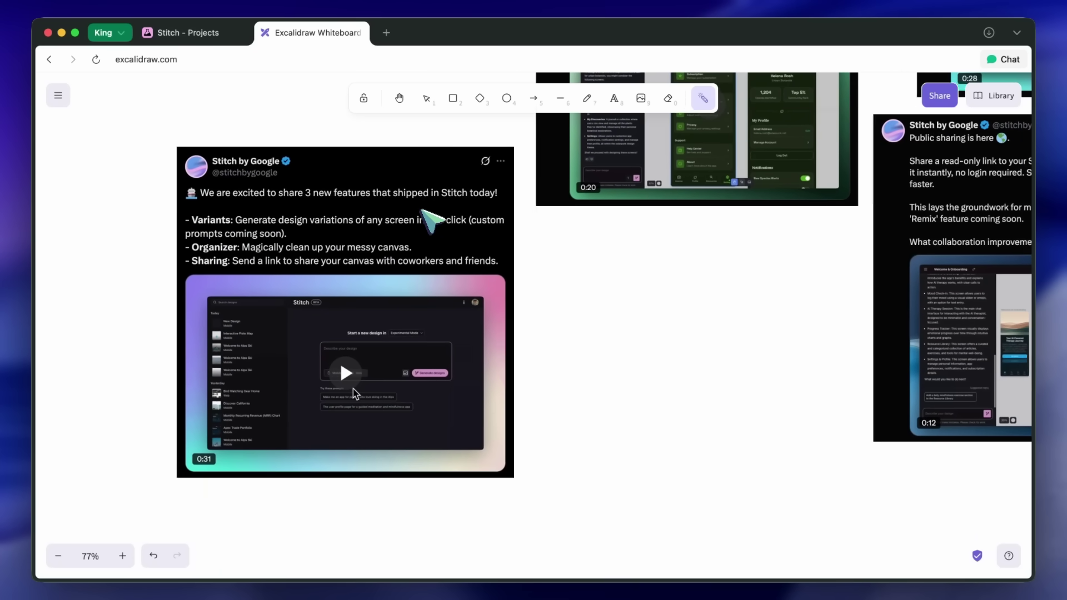
pyautogui.hscroll(5, 424, 217)
pyautogui.hscroll(4, 424, 217)
pyautogui.scroll(6, 424, 217)
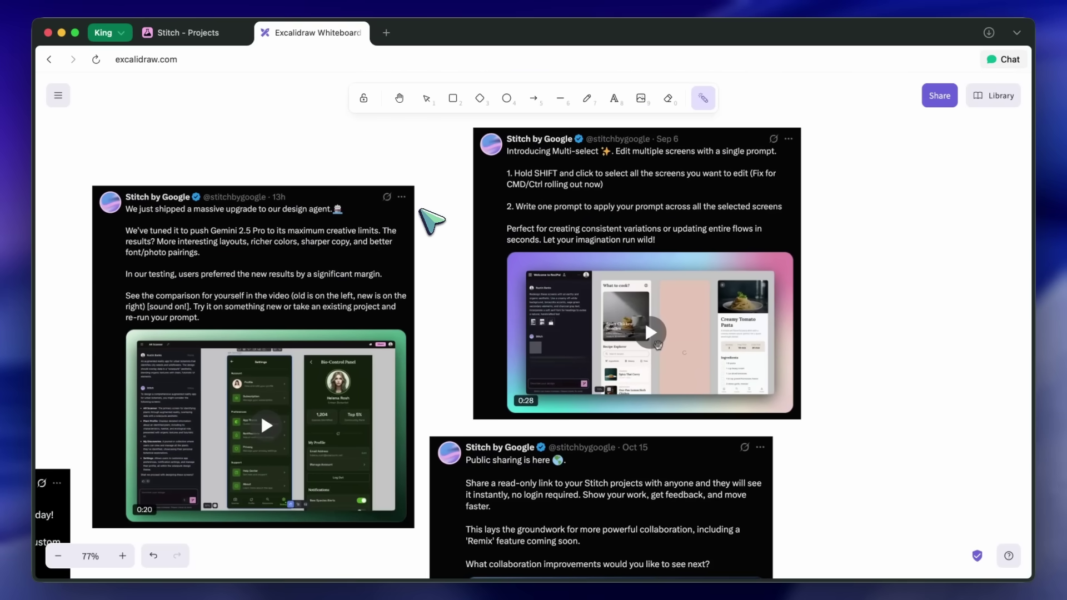
pyautogui.hscroll(-5, 457, 205)
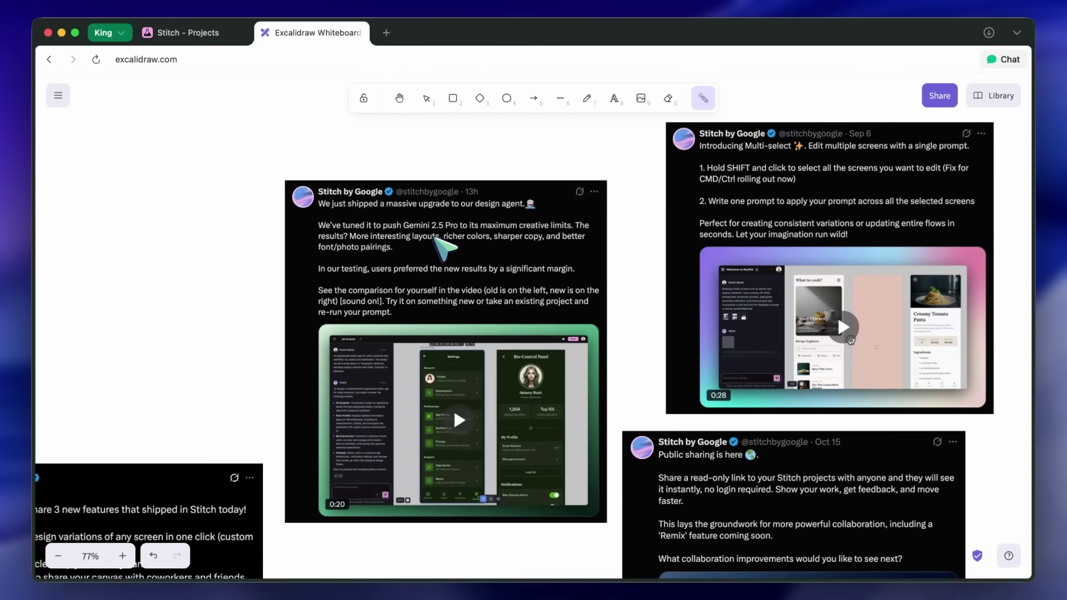
pyautogui.scroll(3, 444, 247)
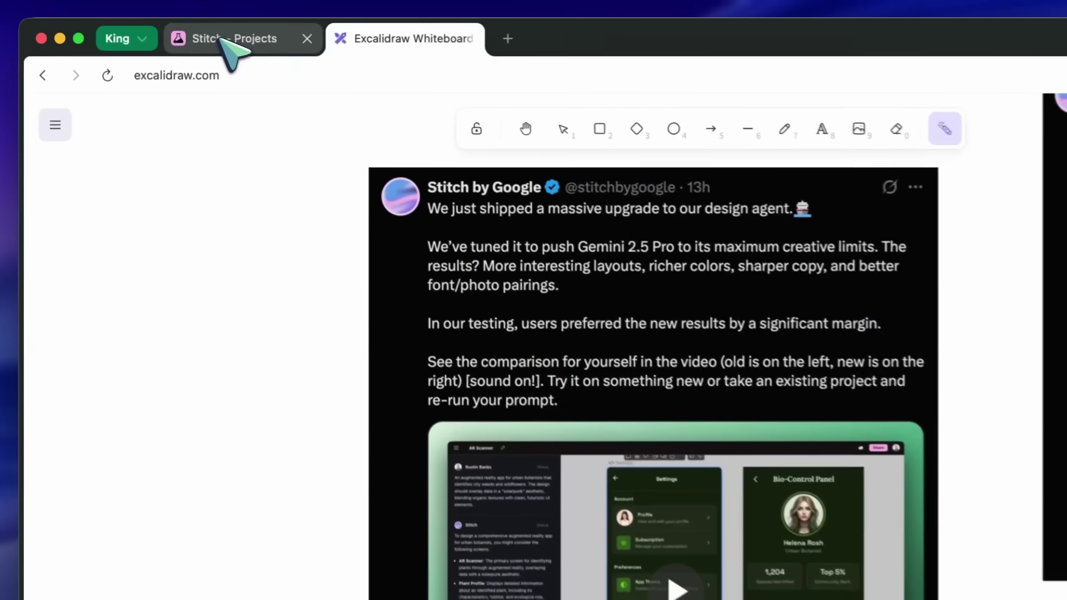
pyautogui.click(179, 33)
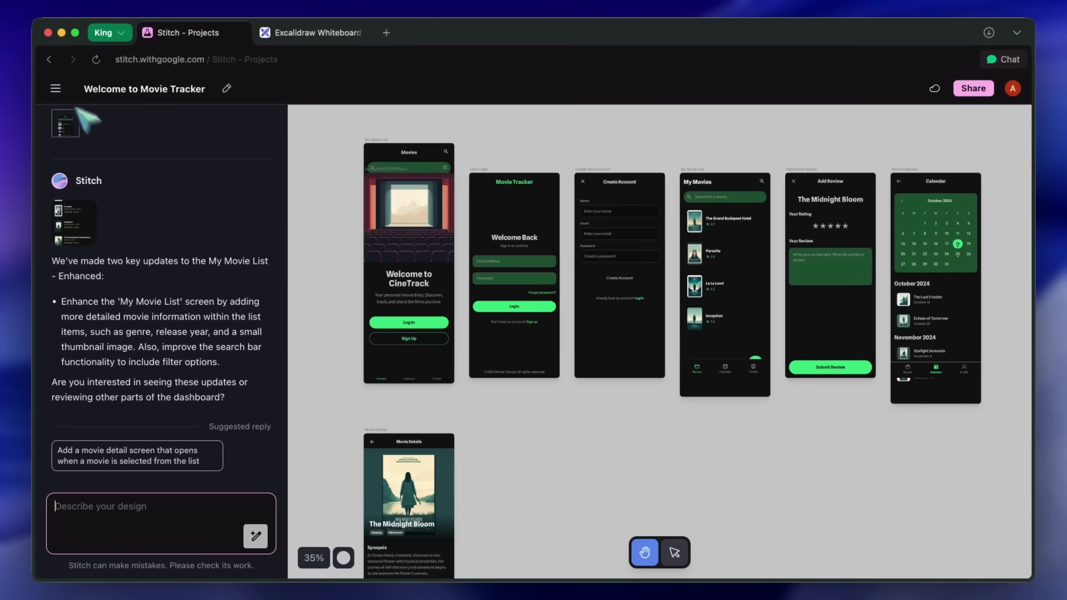
pyautogui.scroll(5, 175, 247)
pyautogui.scroll(5, 153, 192)
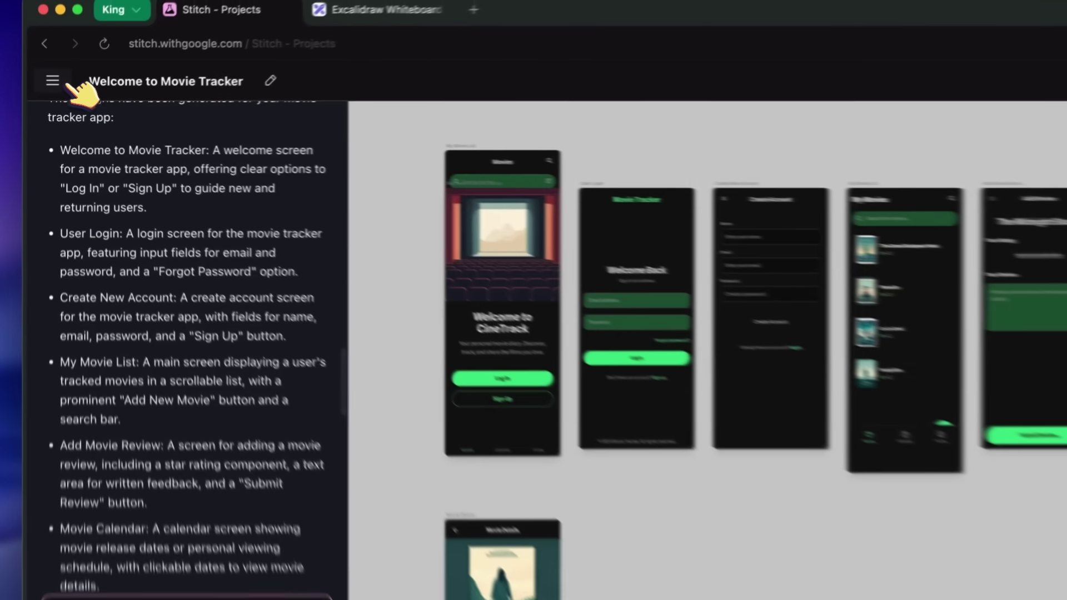
pyautogui.click(55, 88)
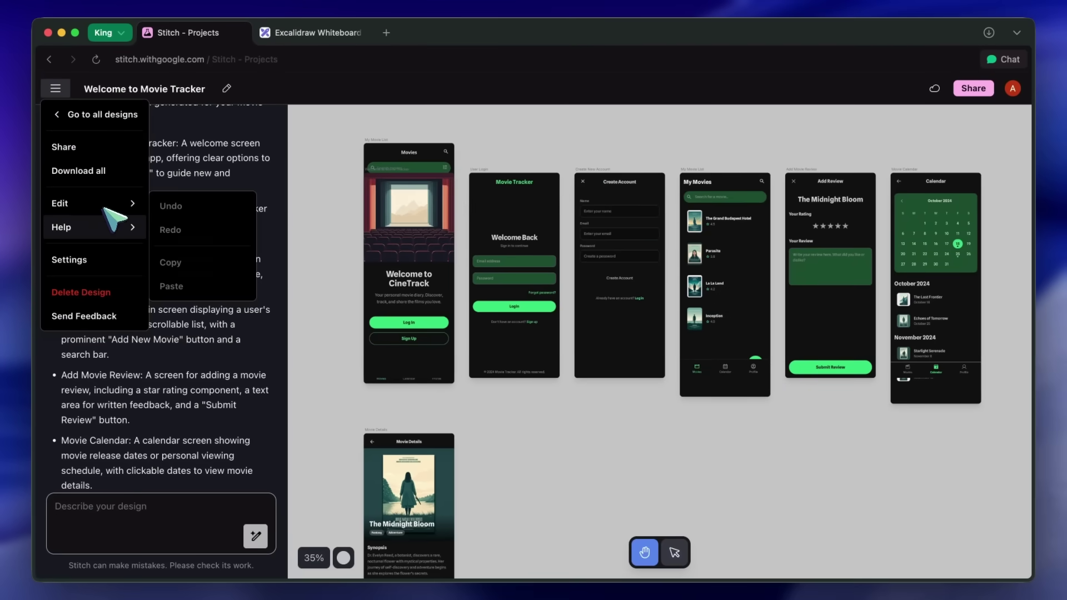
pyautogui.moveTo(133, 284)
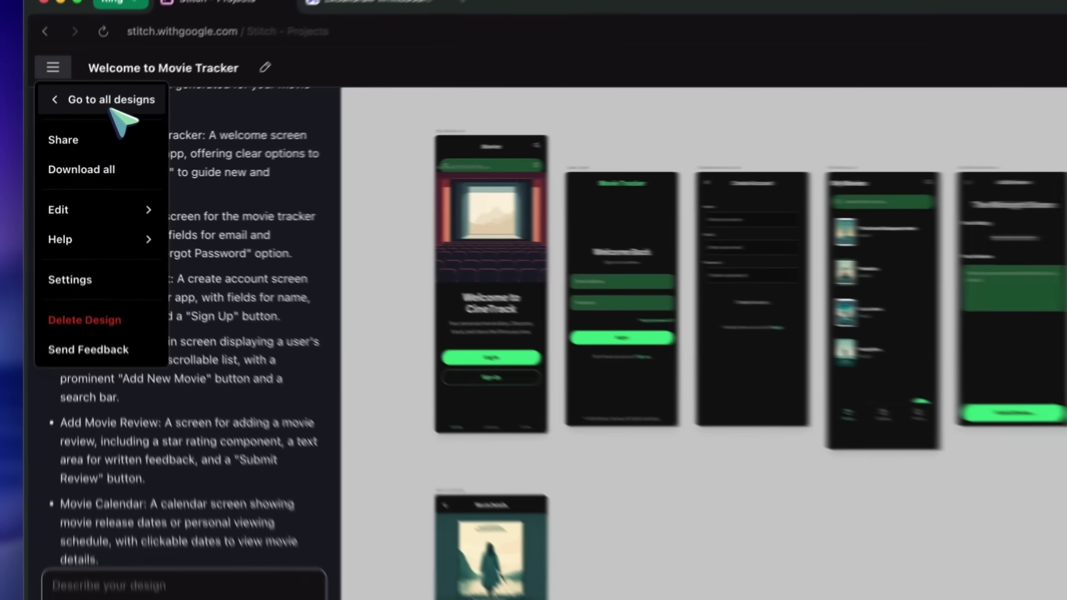
pyautogui.click(102, 114)
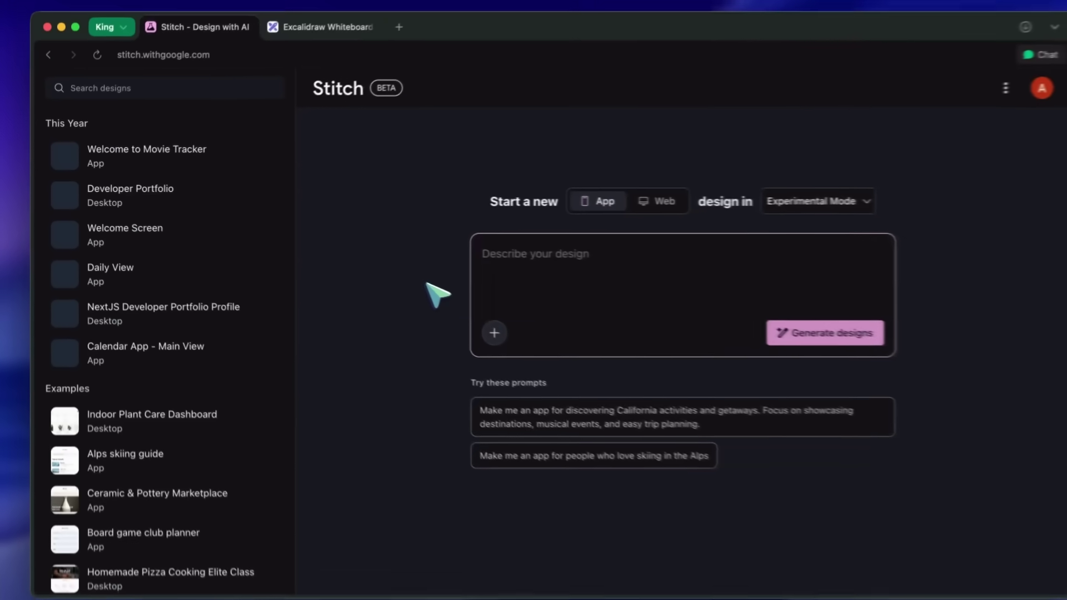
pyautogui.click(569, 254)
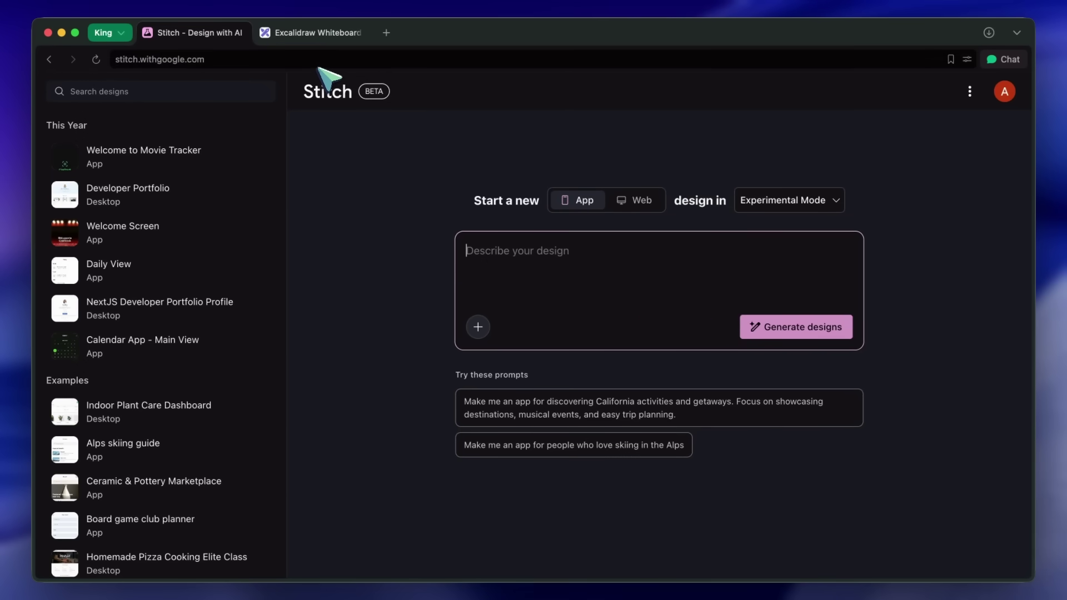
pyautogui.click(314, 32)
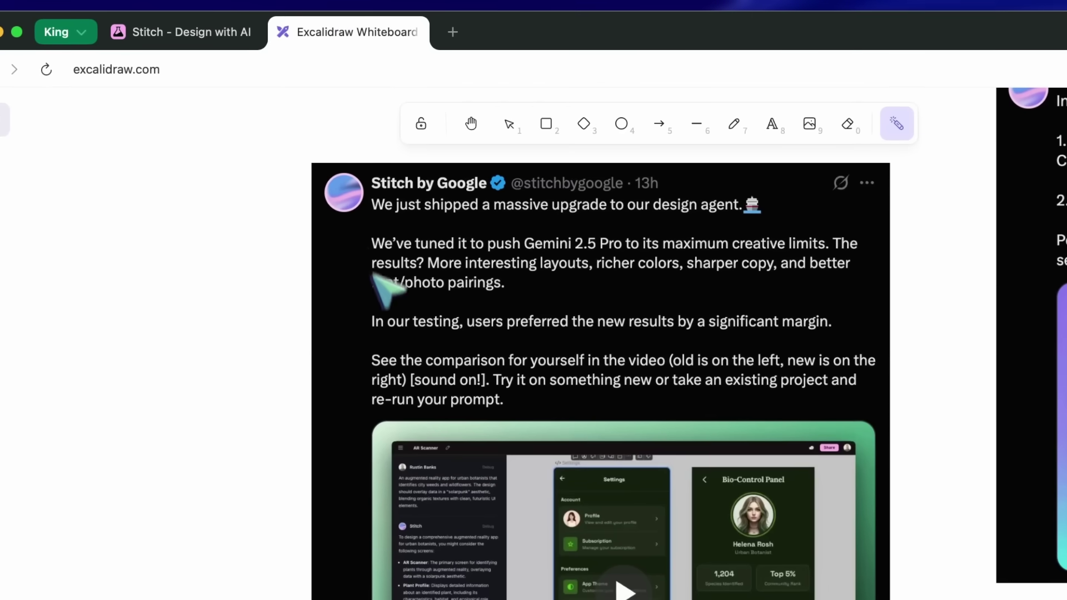
pyautogui.scroll(-10, 379, 275)
pyautogui.hscroll(-5, 389, 311)
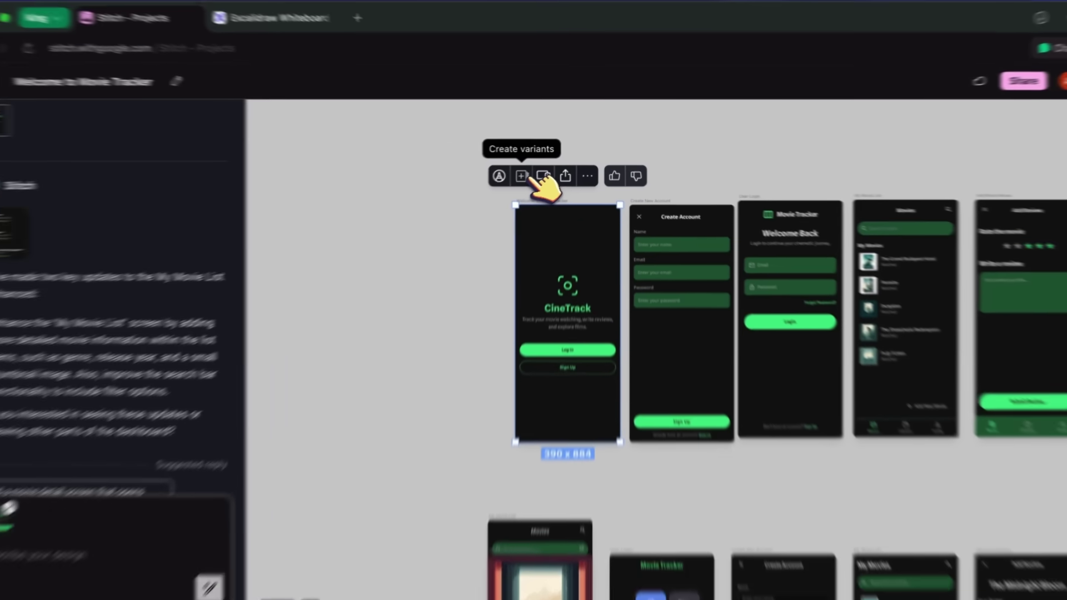
# Step: Request variants of the CineTrack welcome screen with the prompt 'Make it colorful'
pyautogui.click(549, 172)
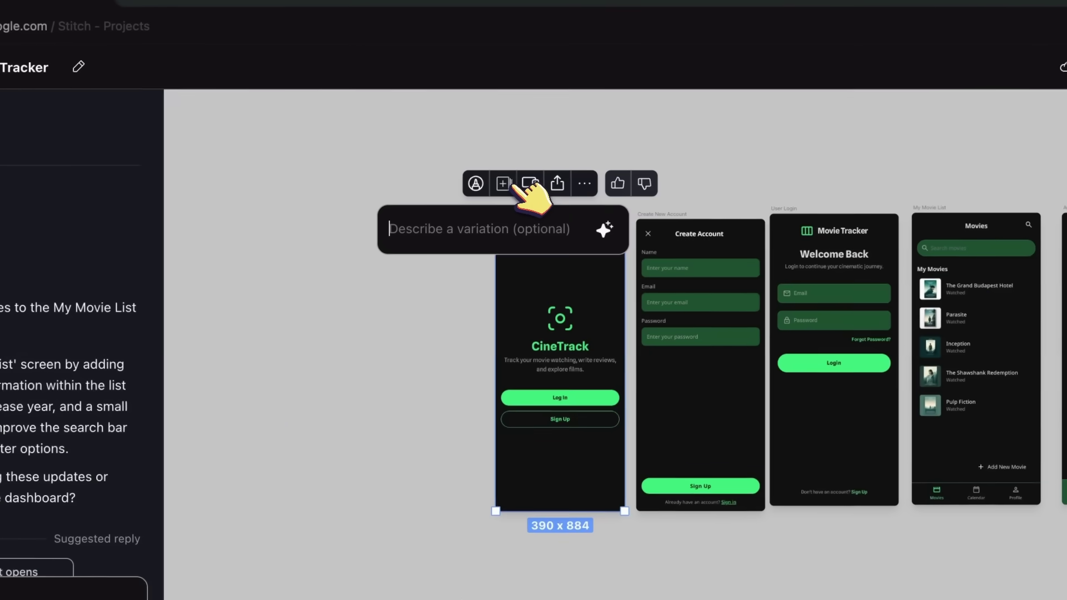
pyautogui.write('Make it colorful')
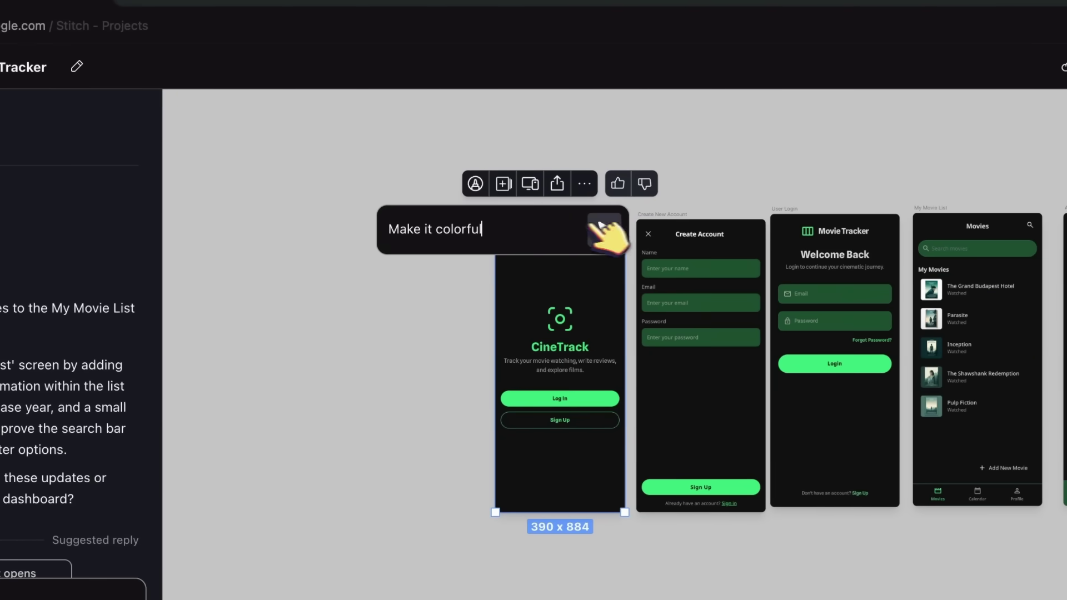
pyautogui.click(605, 230)
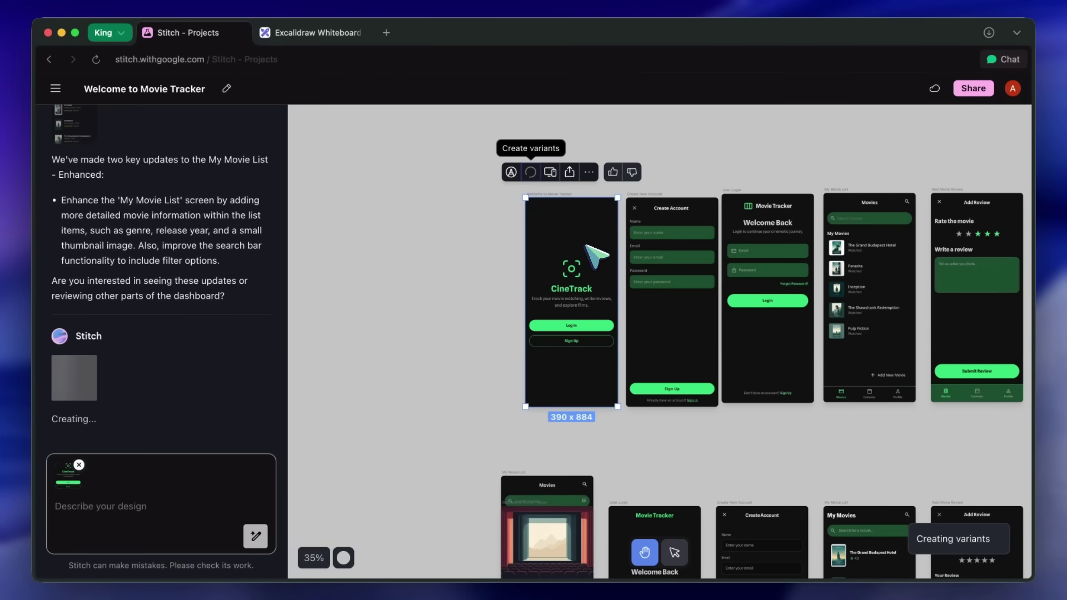
# Step: Select the teal patterned variant, then the purple variant
pyautogui.scroll(1, 596, 253)
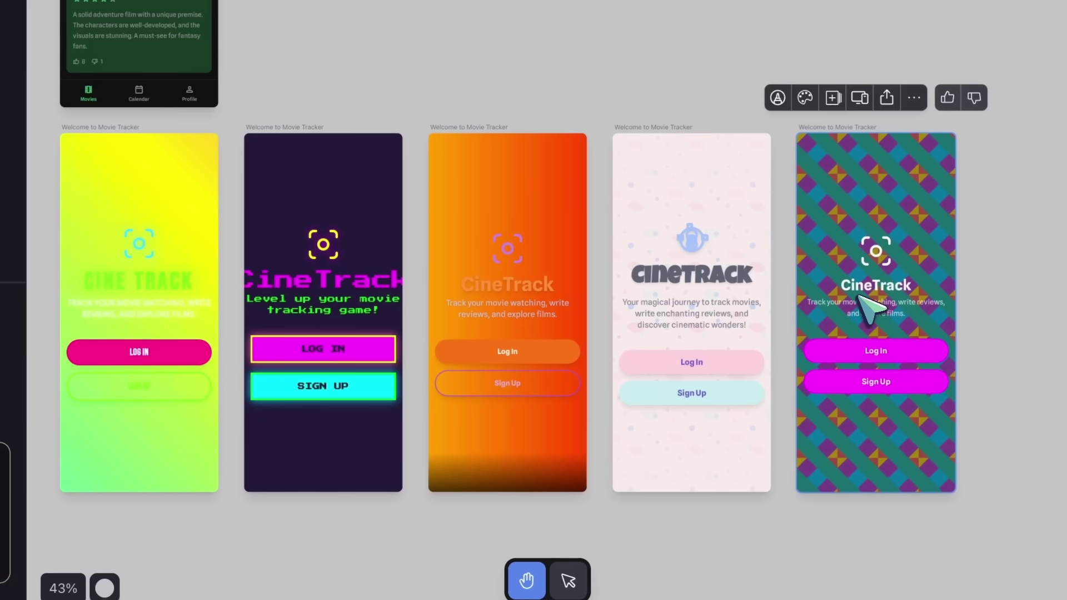
pyautogui.click(1036, 385)
pyautogui.scroll(5, 901, 307)
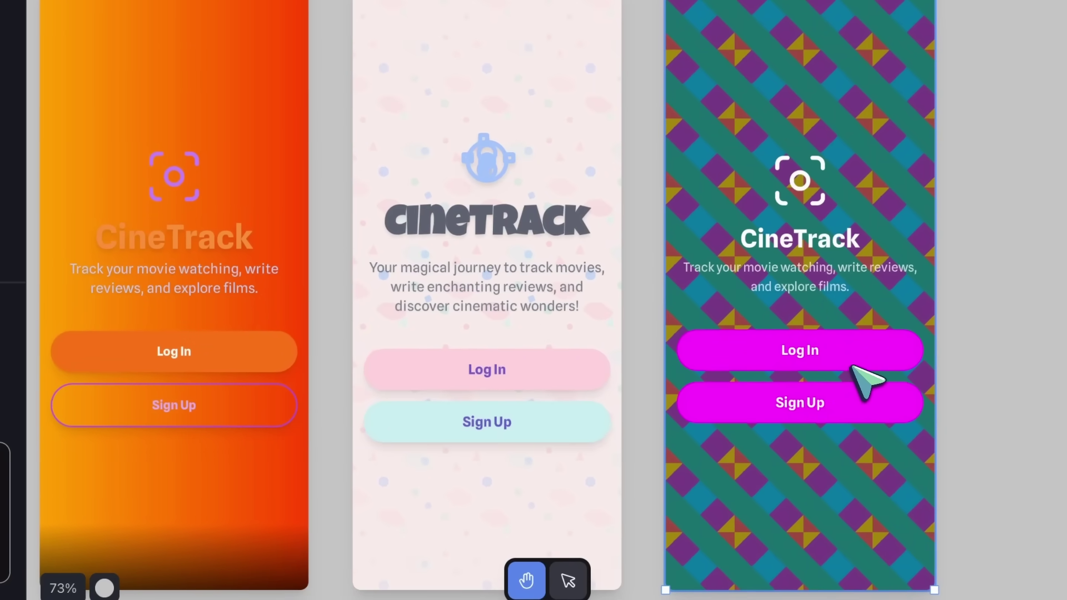
pyautogui.scroll(-4, 875, 333)
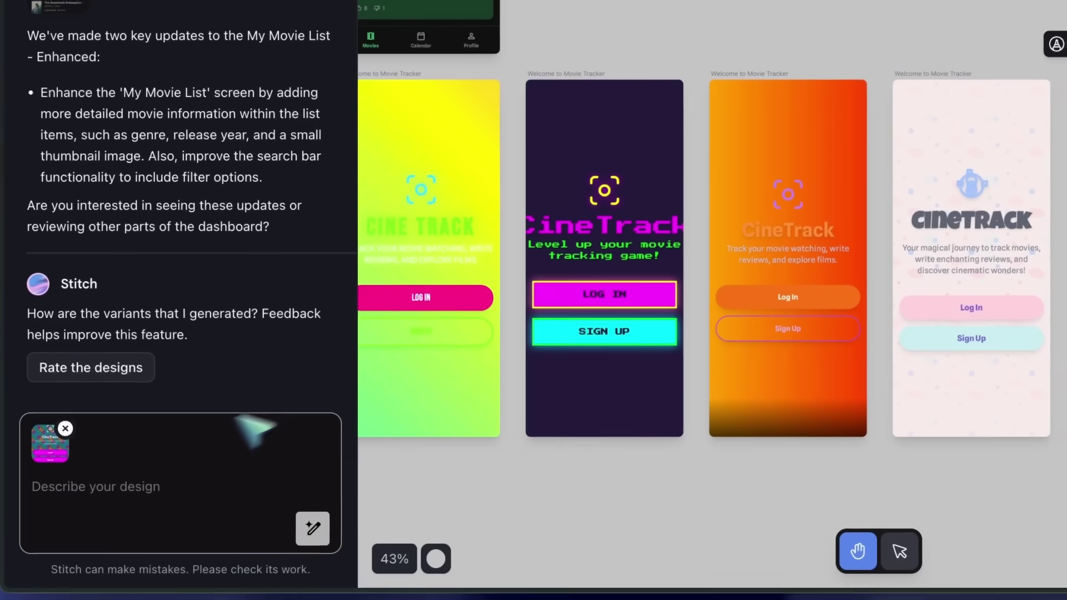
pyautogui.click(82, 418)
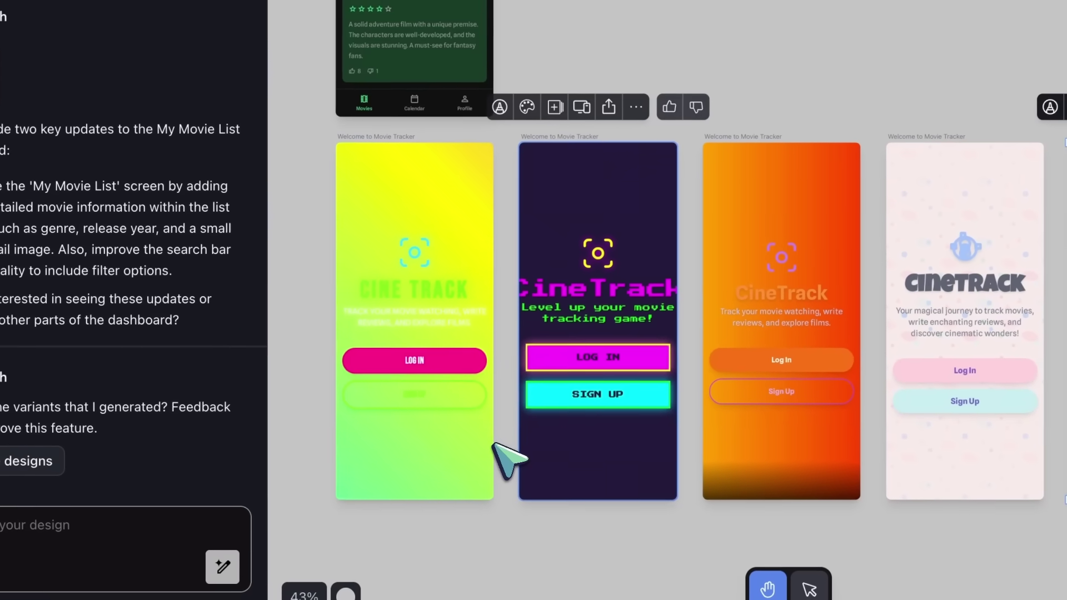
pyautogui.scroll(8, 484, 273)
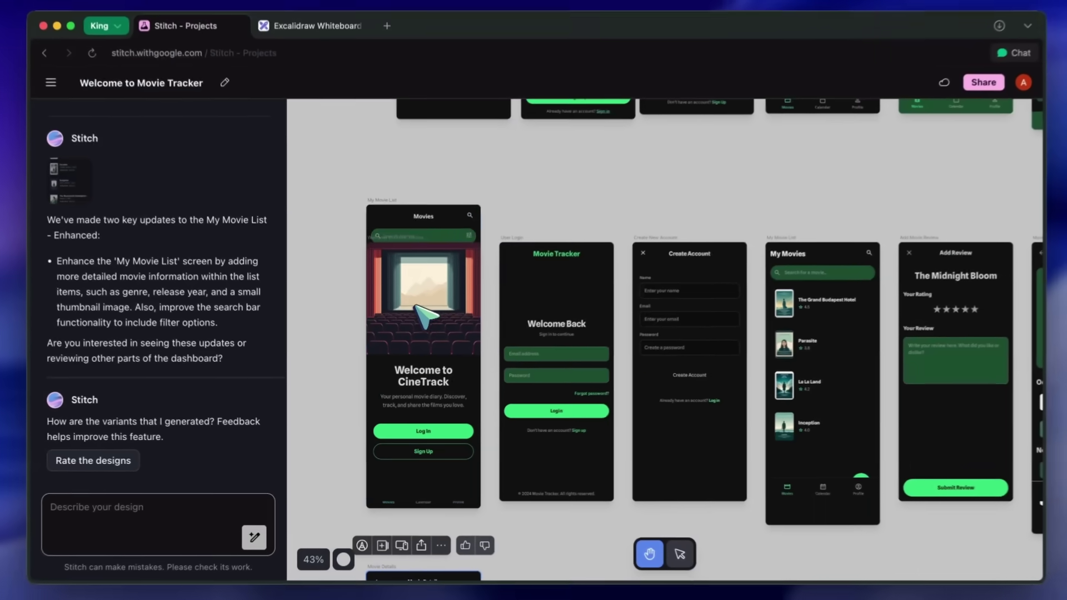
pyautogui.scroll(5, 428, 317)
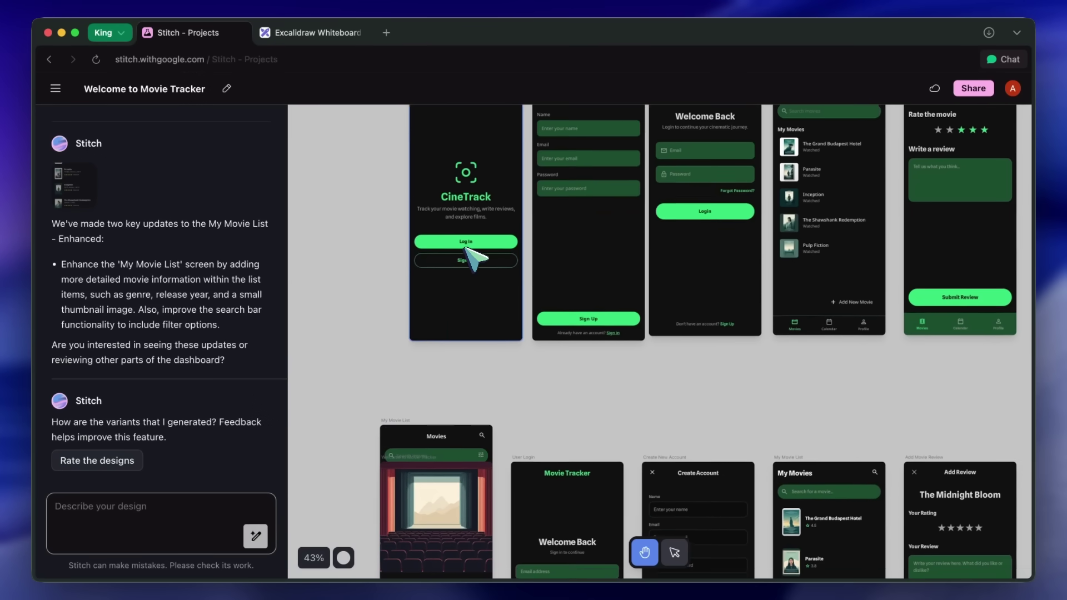
pyautogui.hscroll(5, 476, 257)
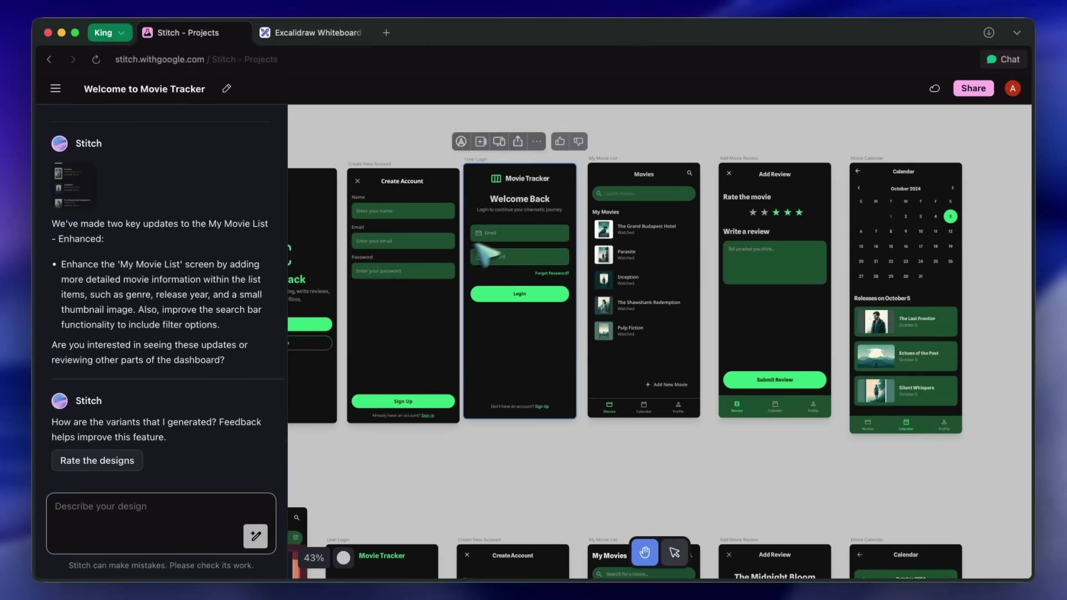
pyautogui.hscroll(-5, 452, 249)
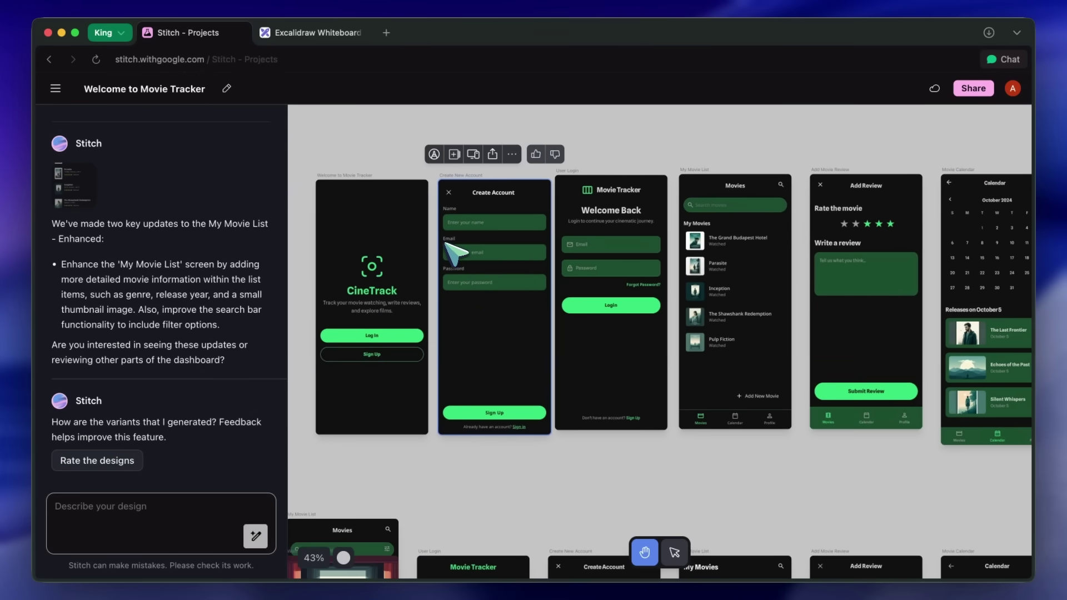
pyautogui.scroll(-10, 453, 249)
pyautogui.scroll(-2, 445, 244)
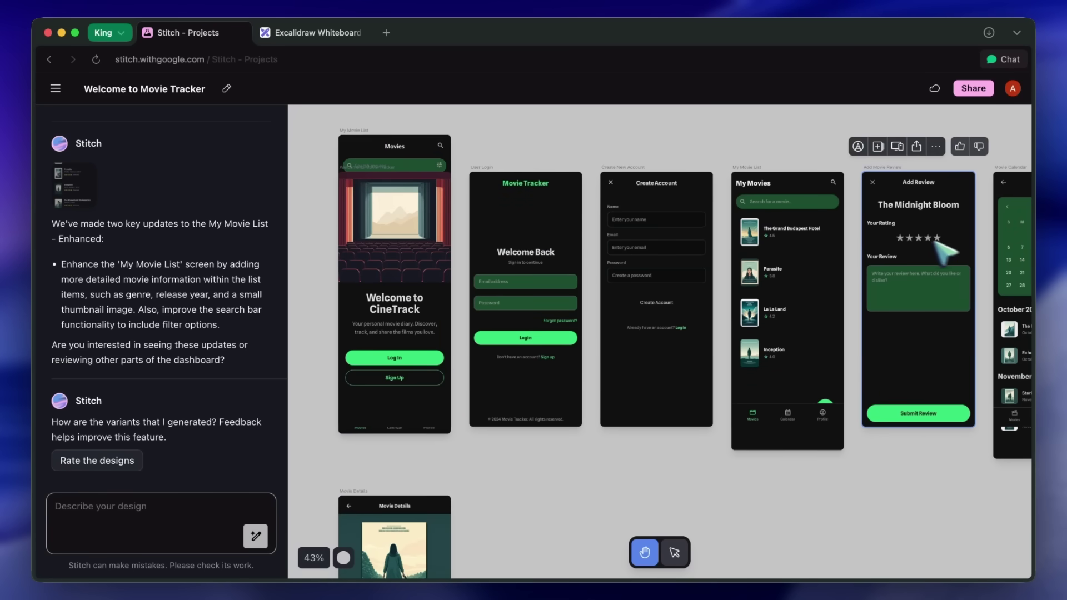
pyautogui.hscroll(3, 937, 244)
pyautogui.scroll(-15, 984, 303)
pyautogui.hscroll(-5, 984, 303)
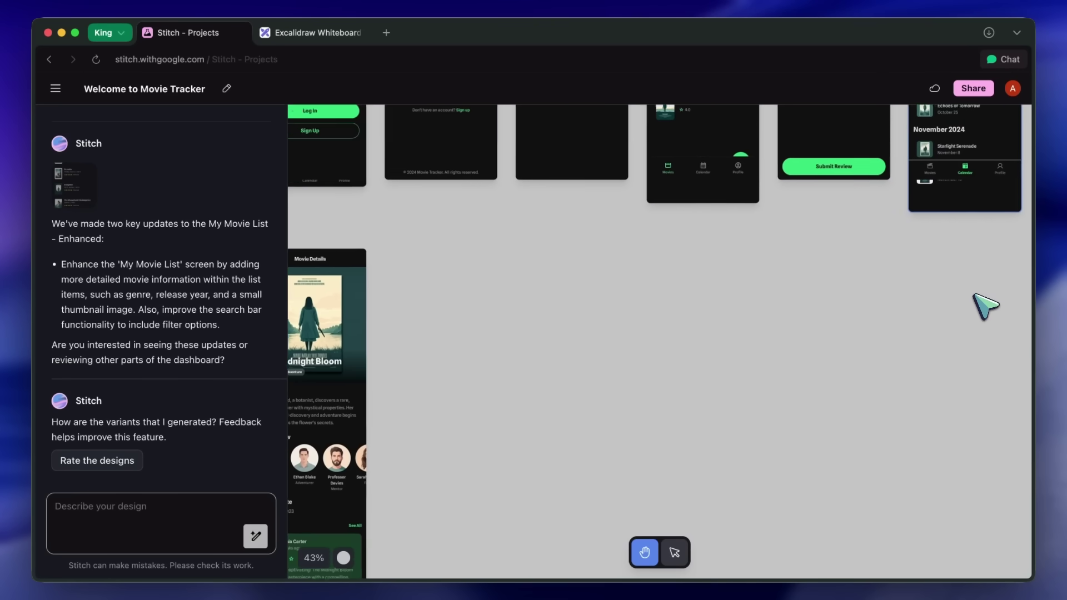
pyautogui.scroll(-10, 545, 214)
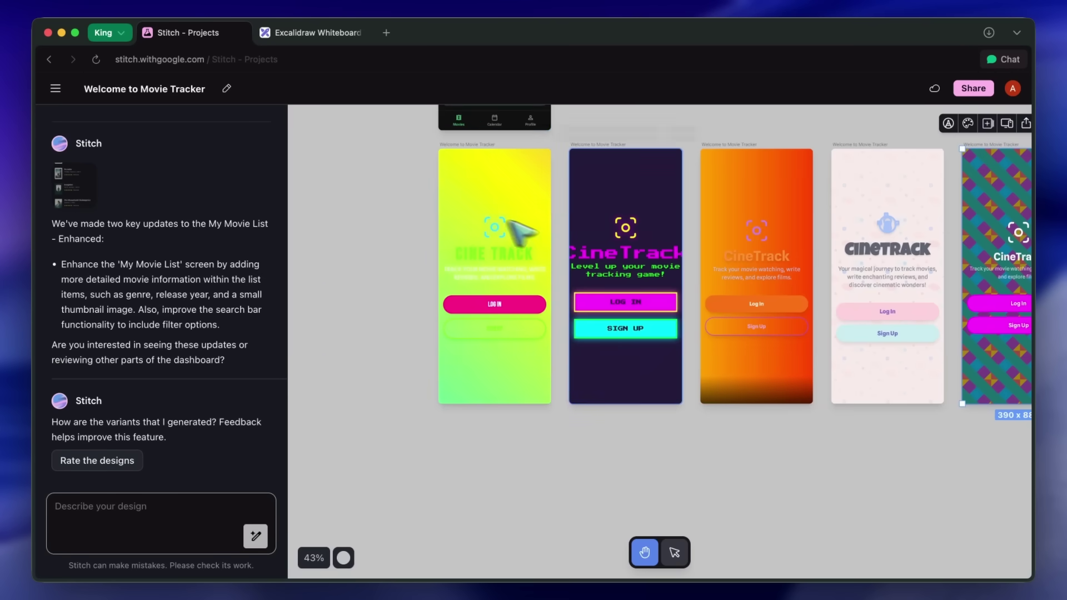
pyautogui.scroll(10, 977, 232)
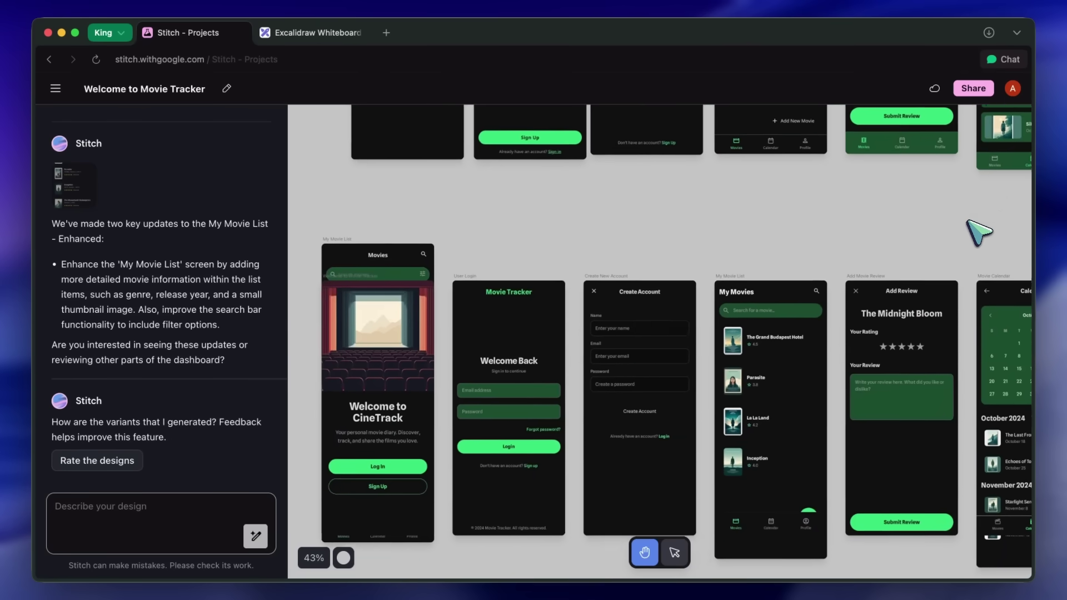
pyautogui.hscroll(-3, 977, 231)
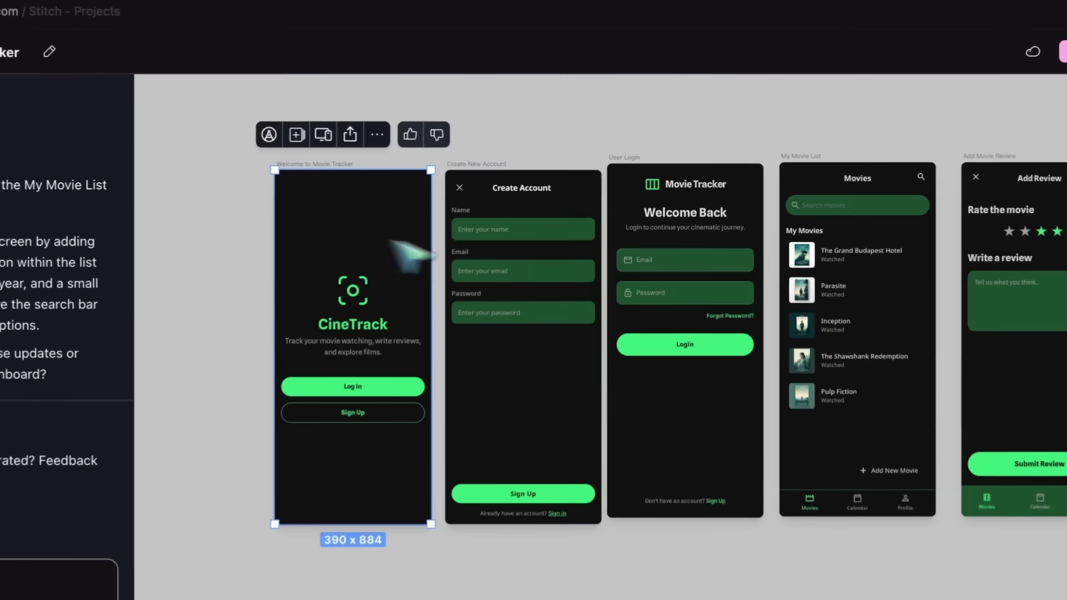
pyautogui.click(595, 228)
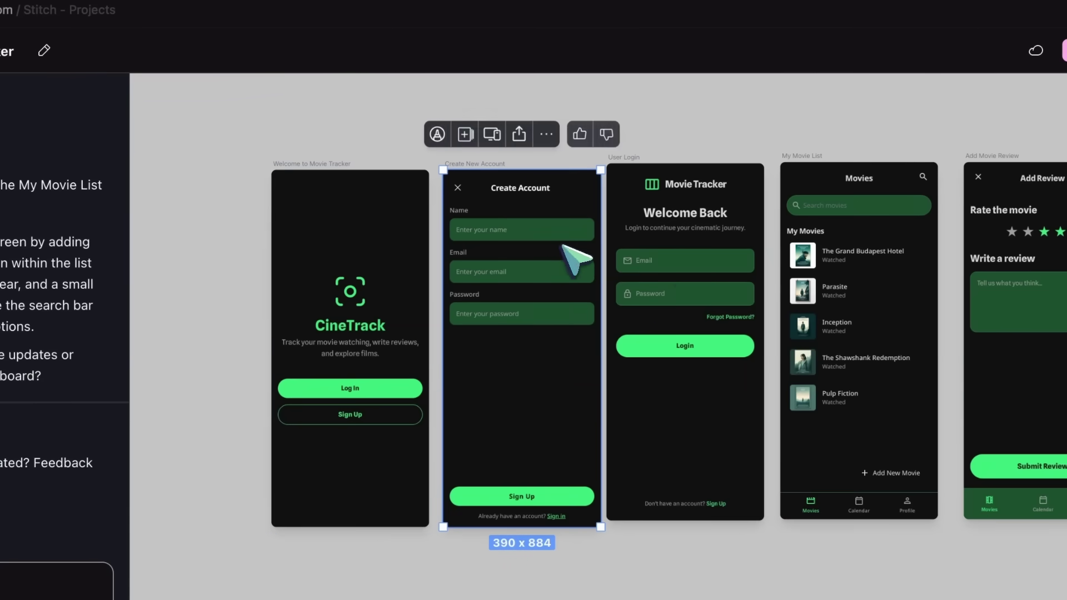
pyautogui.click(680, 233)
pyautogui.click(817, 322)
pyautogui.click(957, 338)
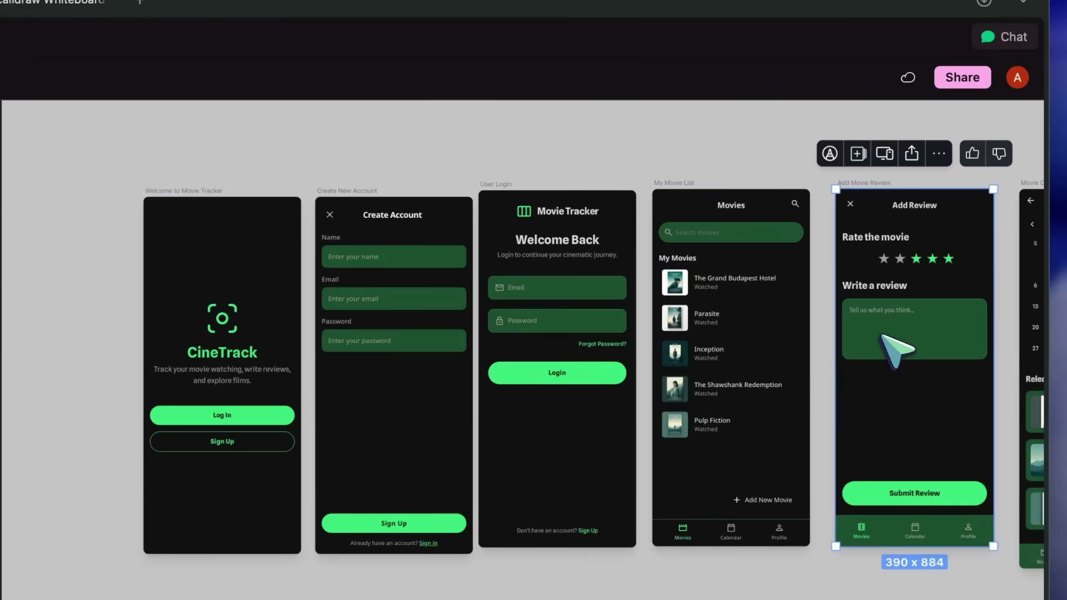
pyautogui.hscroll(3, 959, 338)
pyautogui.click(1037, 327)
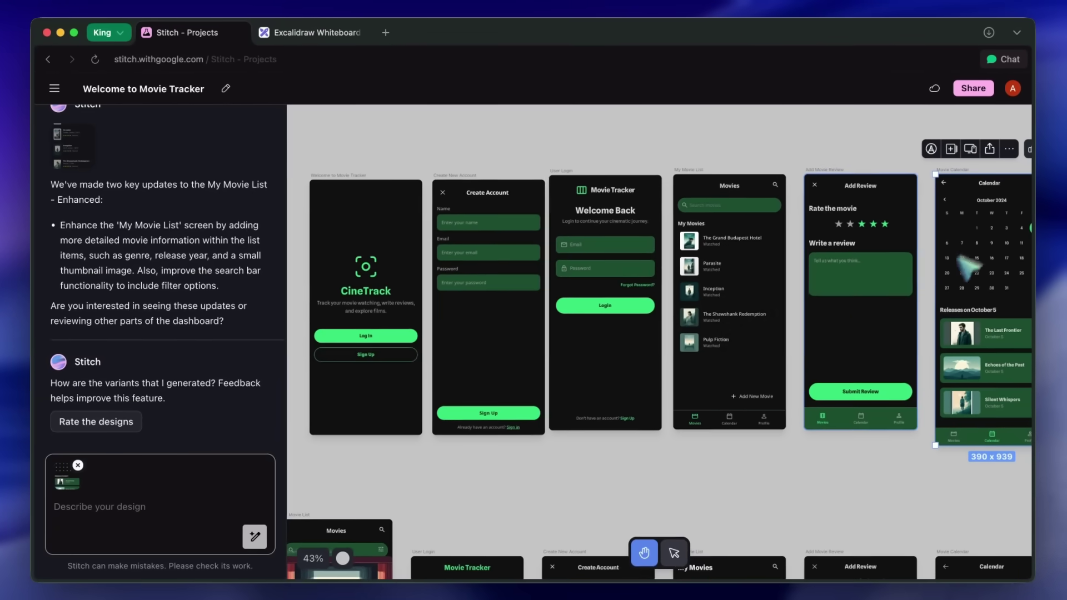
pyautogui.scroll(-5, 867, 316)
pyautogui.hscroll(-4, 864, 317)
pyautogui.scroll(-1, 864, 317)
pyautogui.click(812, 299)
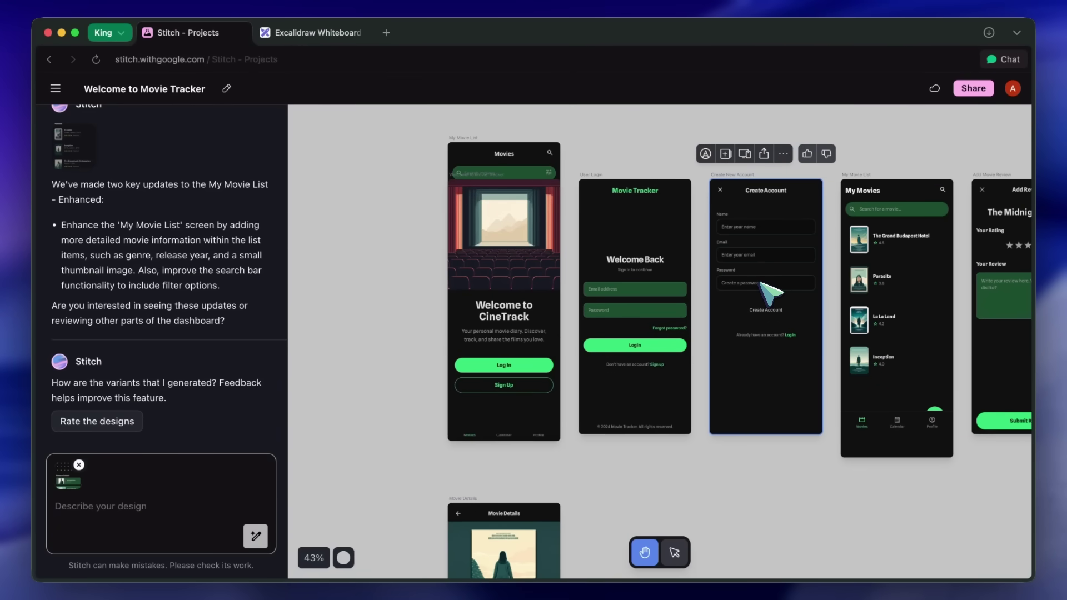
pyautogui.hscroll(3, 772, 294)
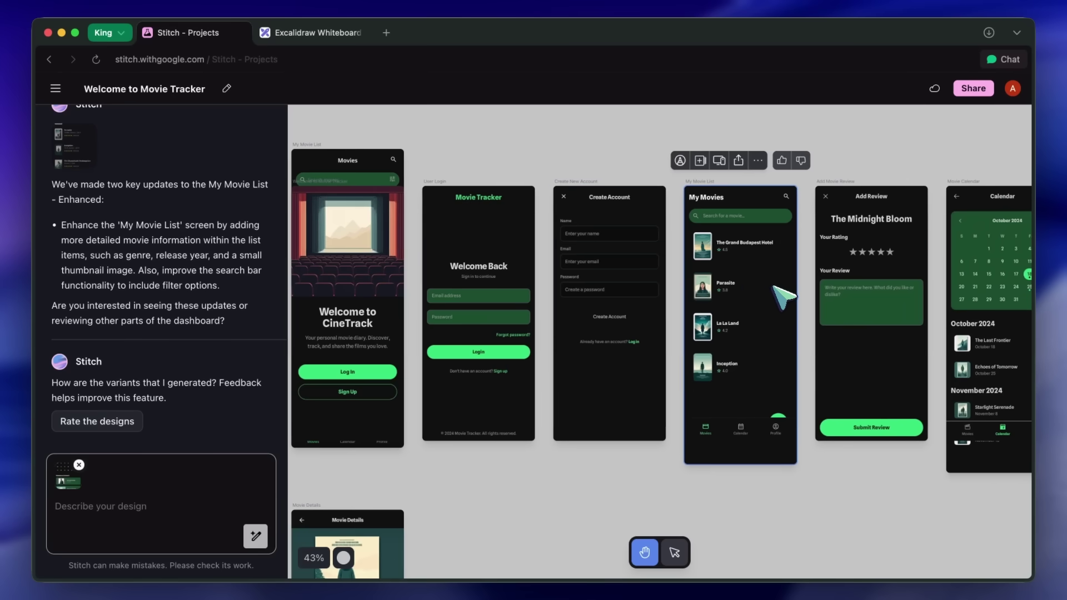
# Step: Select all seven redesigned Movie Tracker app screens
pyautogui.hscroll(3, 779, 298)
pyautogui.click(781, 294)
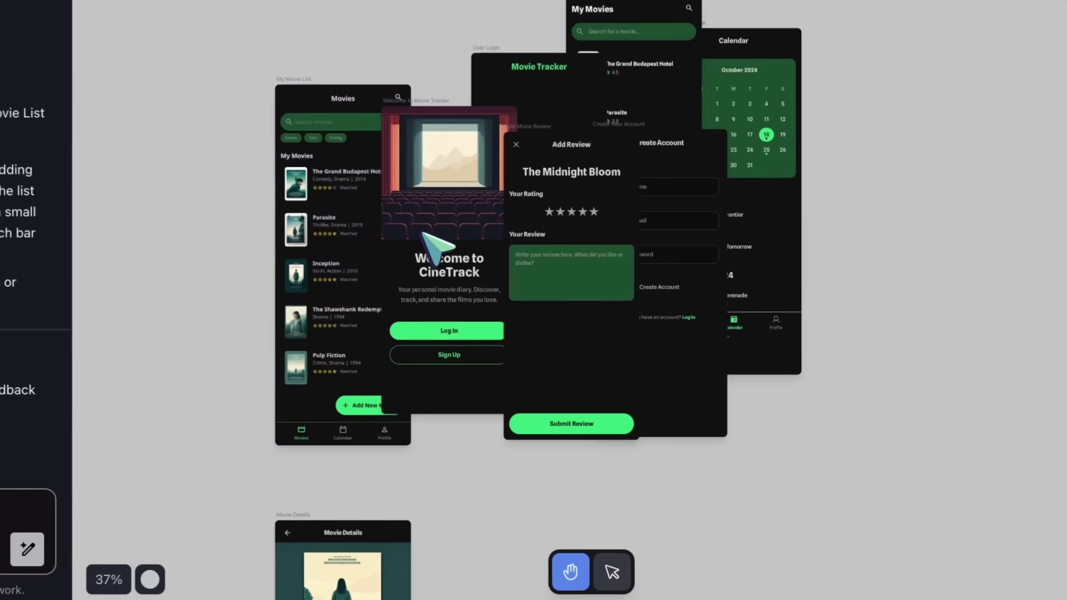
pyautogui.click(547, 339)
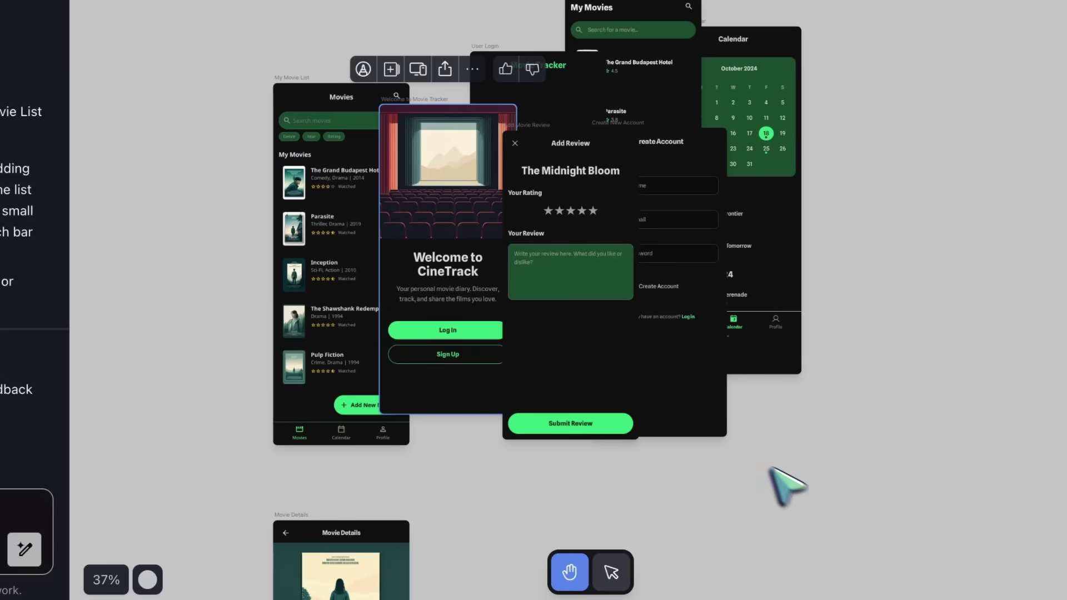
pyautogui.moveTo(851, 484); pyautogui.dragTo(866, 509)
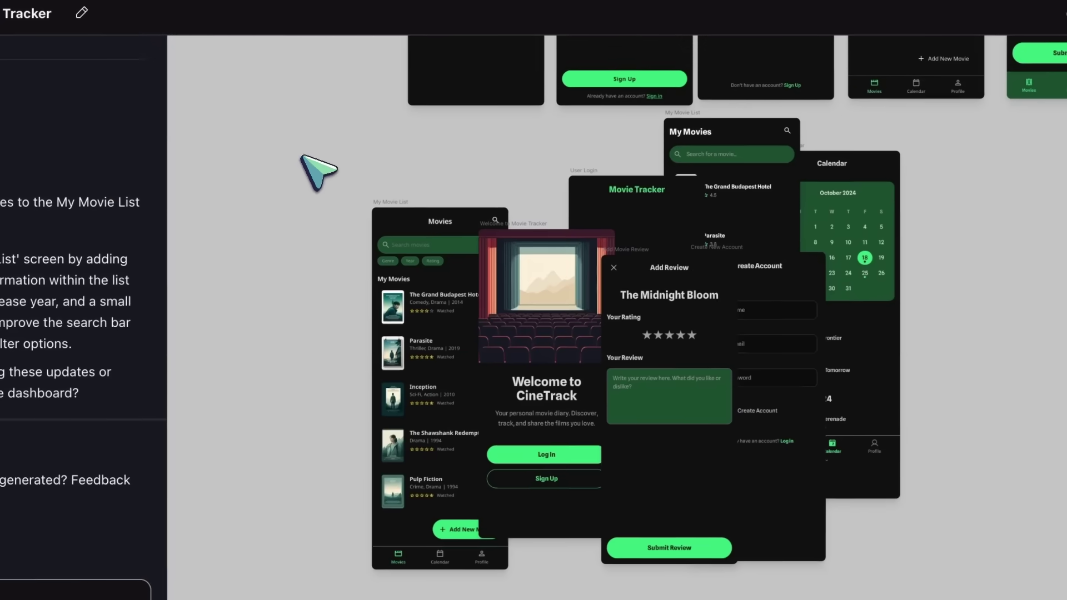
pyautogui.moveTo(201, 67); pyautogui.dragTo(961, 481)
pyautogui.moveTo(924, 532); pyautogui.dragTo(922, 531)
# Step: Align the screens by bottom, undo a left alignment, then align tops and bottoms
pyautogui.click(489, 41)
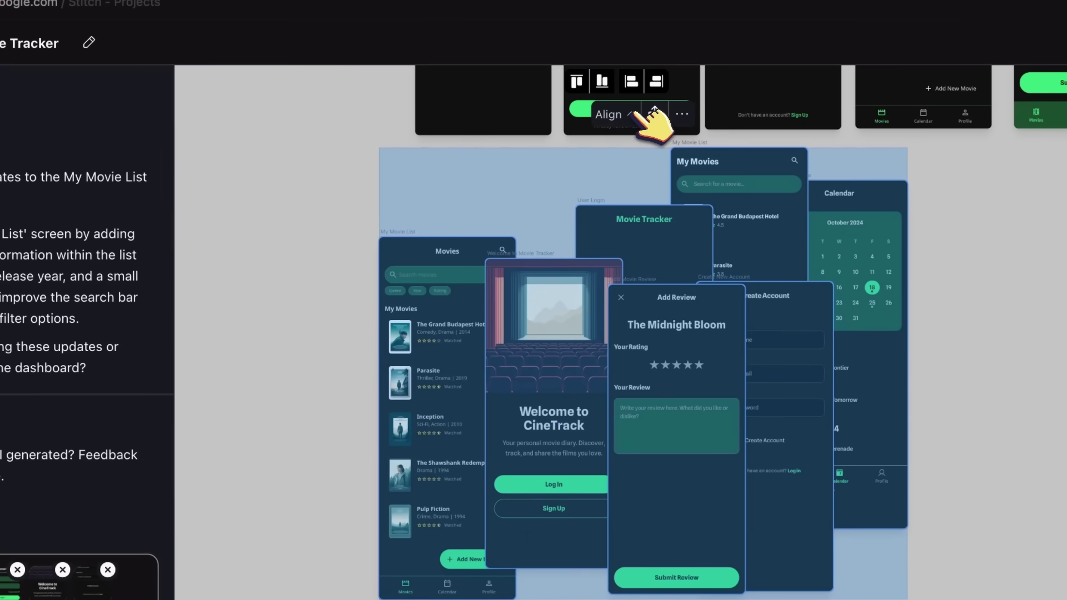
pyautogui.click(603, 83)
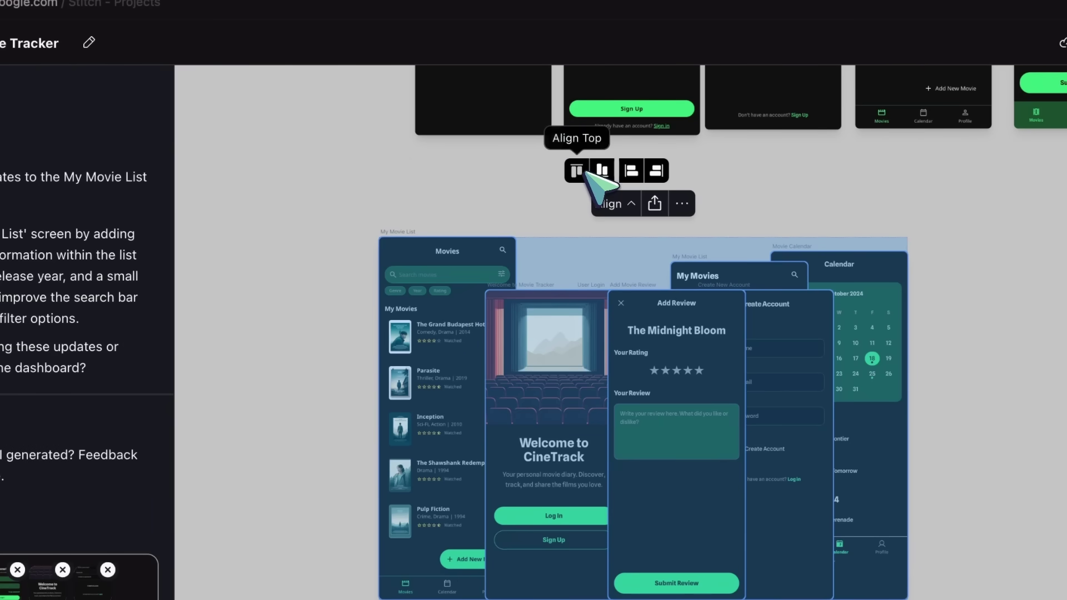
pyautogui.click(632, 171)
pyautogui.hotkey('ctrl', 'z')
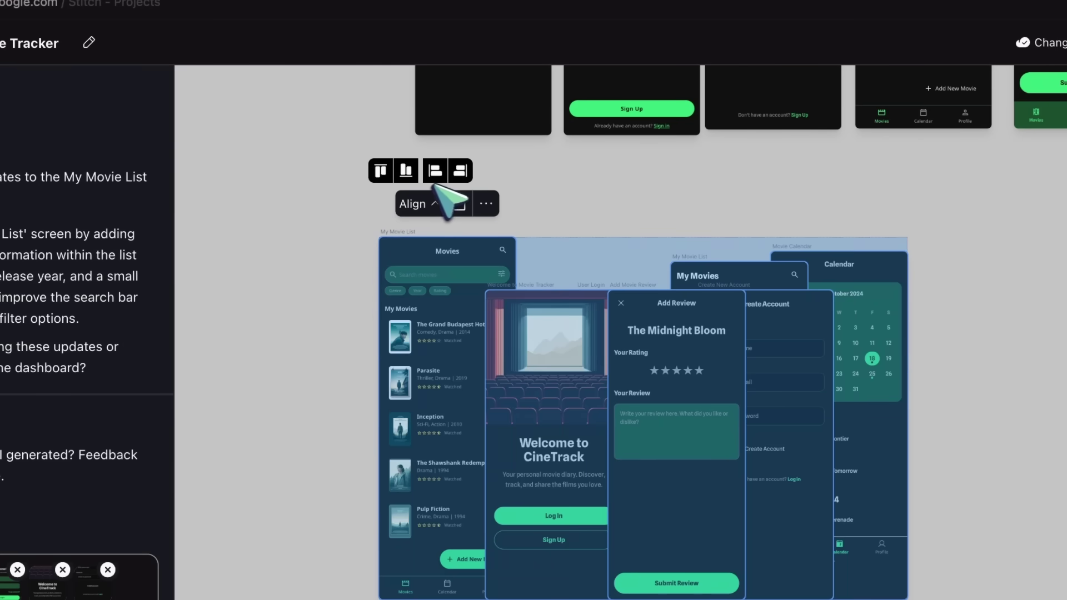
pyautogui.click(380, 170)
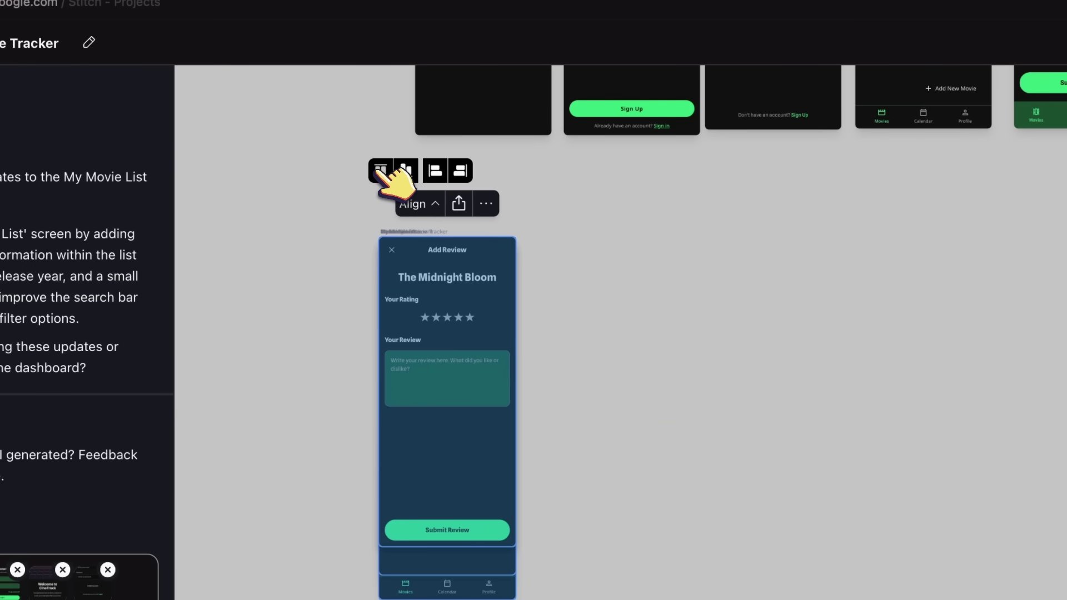
pyautogui.click(406, 171)
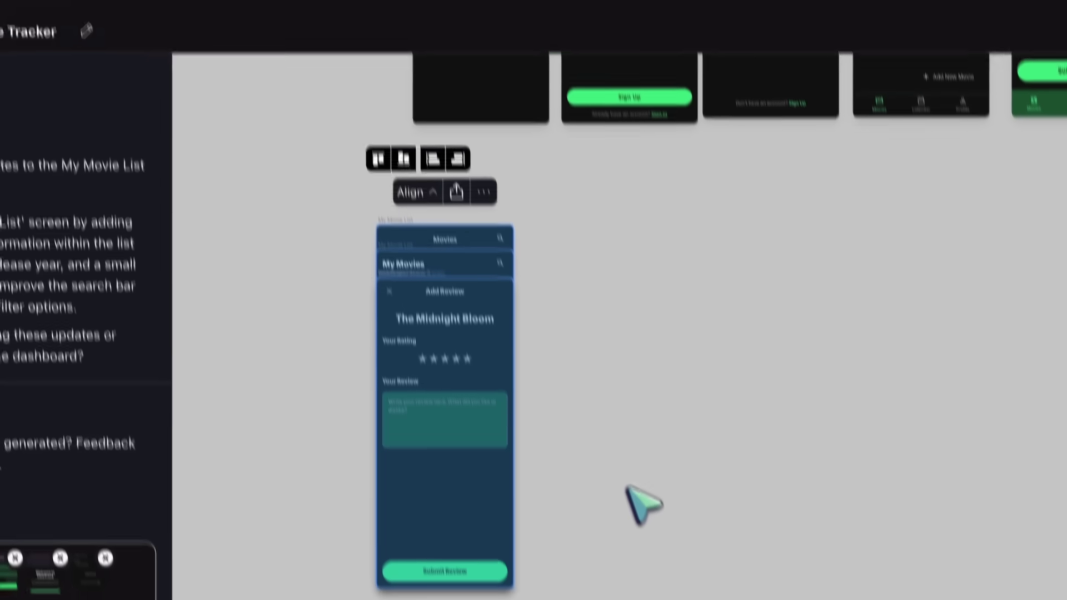
# Step: Move the Add Review and Create Account screens out of the stacked pile
pyautogui.click(594, 519)
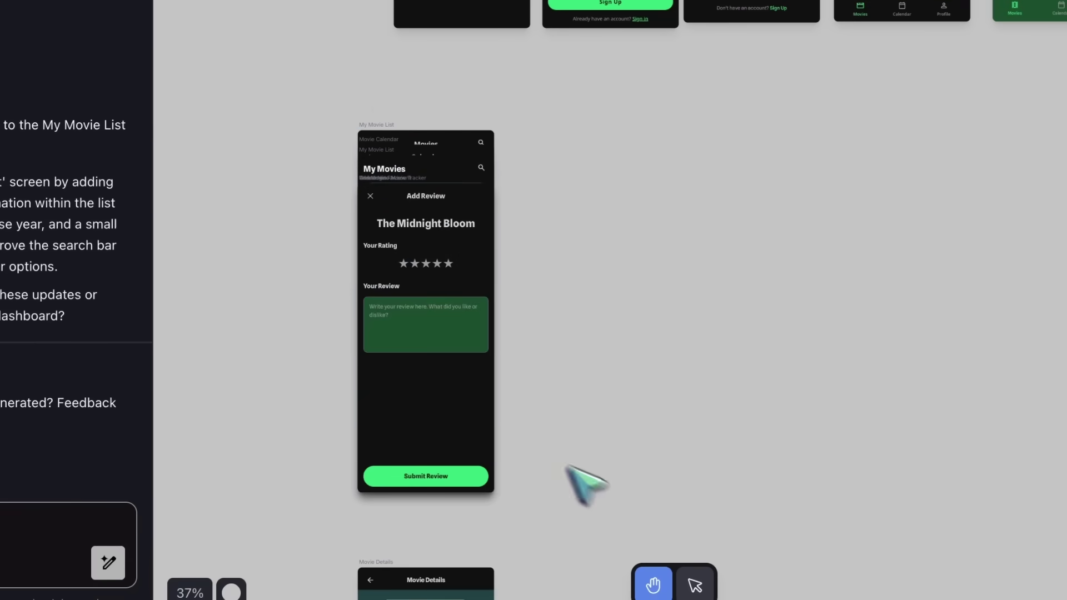
pyautogui.click(412, 359)
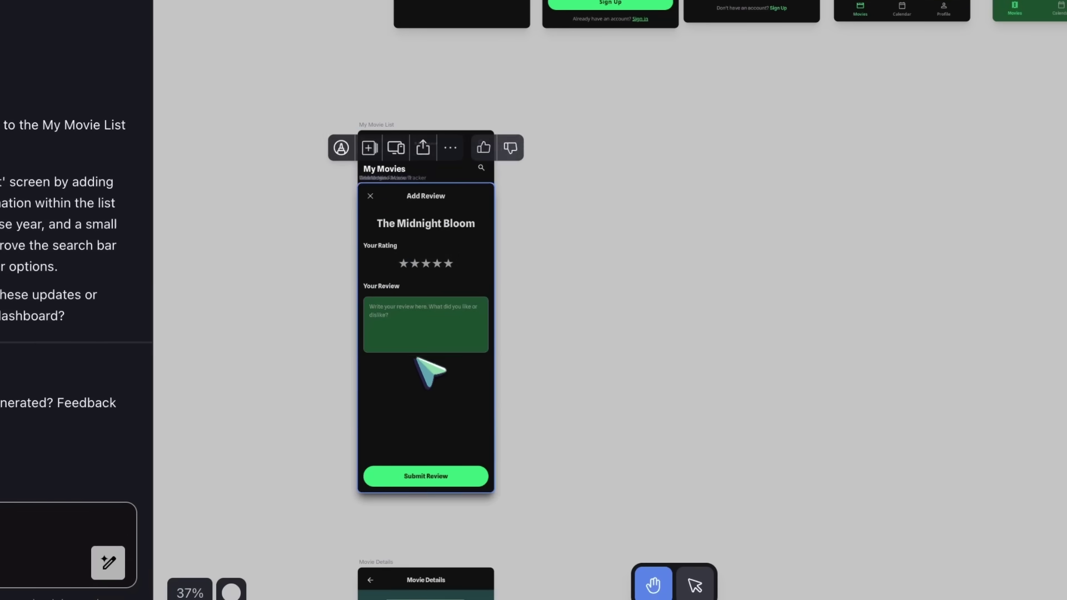
pyautogui.moveTo(412, 360); pyautogui.dragTo(686, 442)
pyautogui.moveTo(372, 348); pyautogui.dragTo(713, 205)
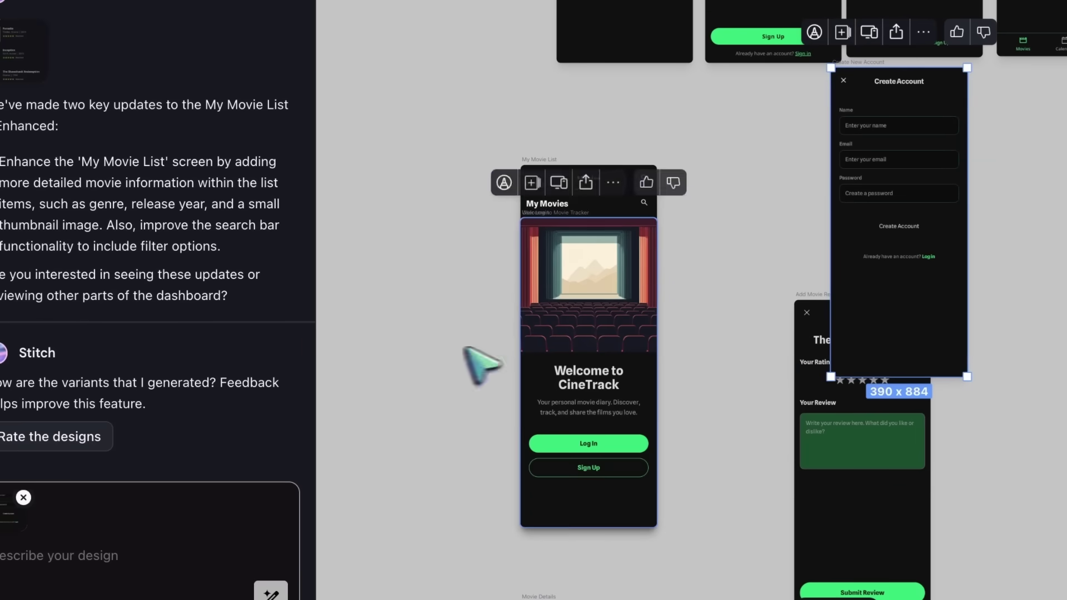
# Step: Select both screens together and ask the chat to make them blue
pyautogui.click(346, 316)
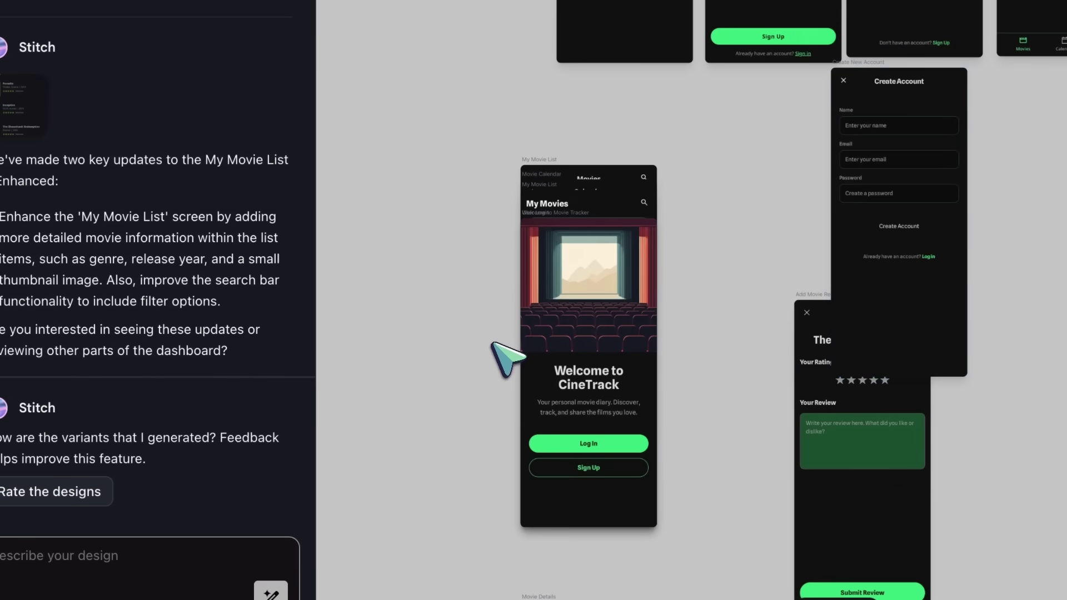
pyautogui.click(847, 454)
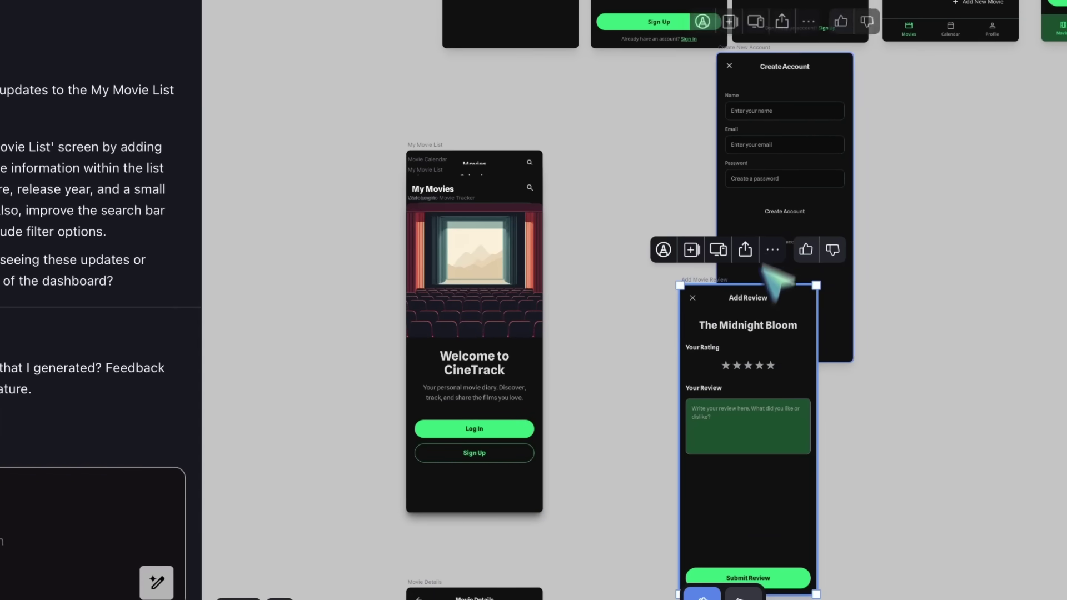
pyautogui.keyDown('shift'); pyautogui.click(788, 188); pyautogui.keyUp('shift')
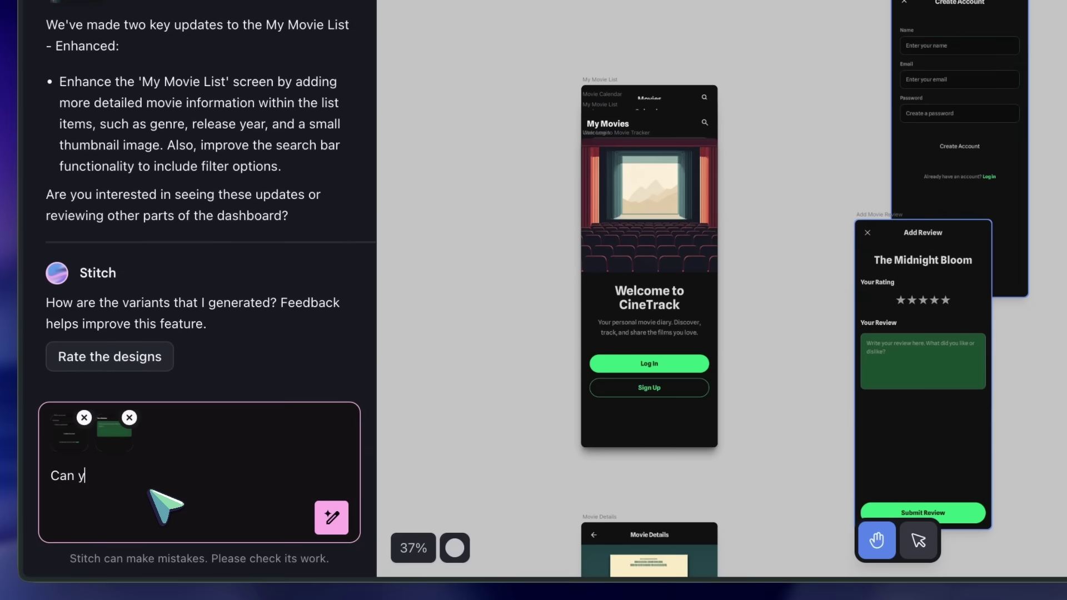
pyautogui.write('them blue')
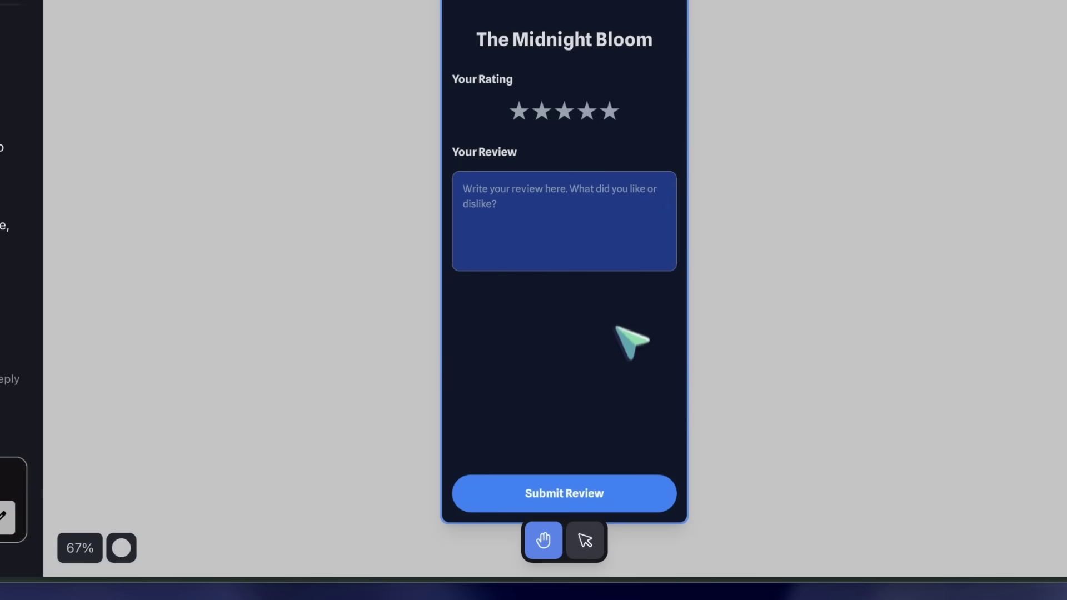
# Step: Zoom out from the blue Add Review screen and open the Share Design dialog
pyautogui.scroll(-5, 617, 329)
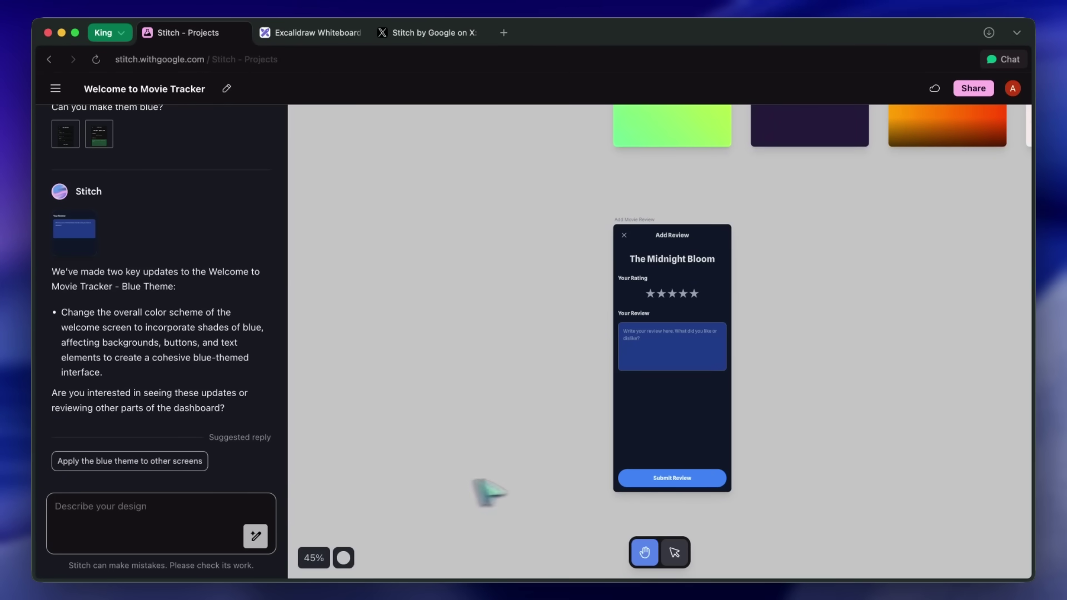
pyautogui.scroll(5, 648, 443)
pyautogui.hscroll(2, 648, 443)
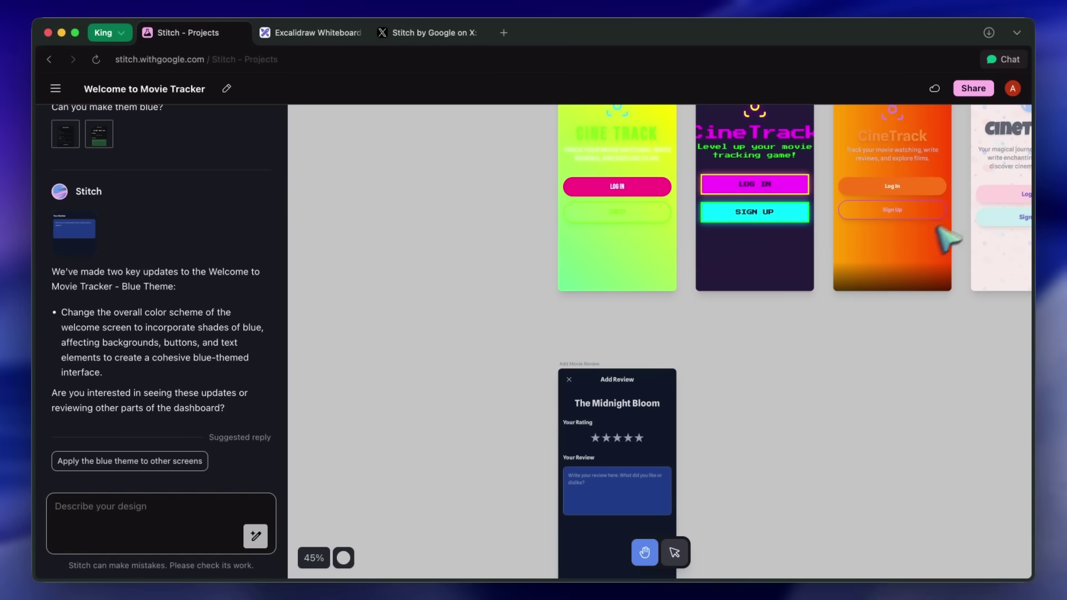
pyautogui.click(974, 89)
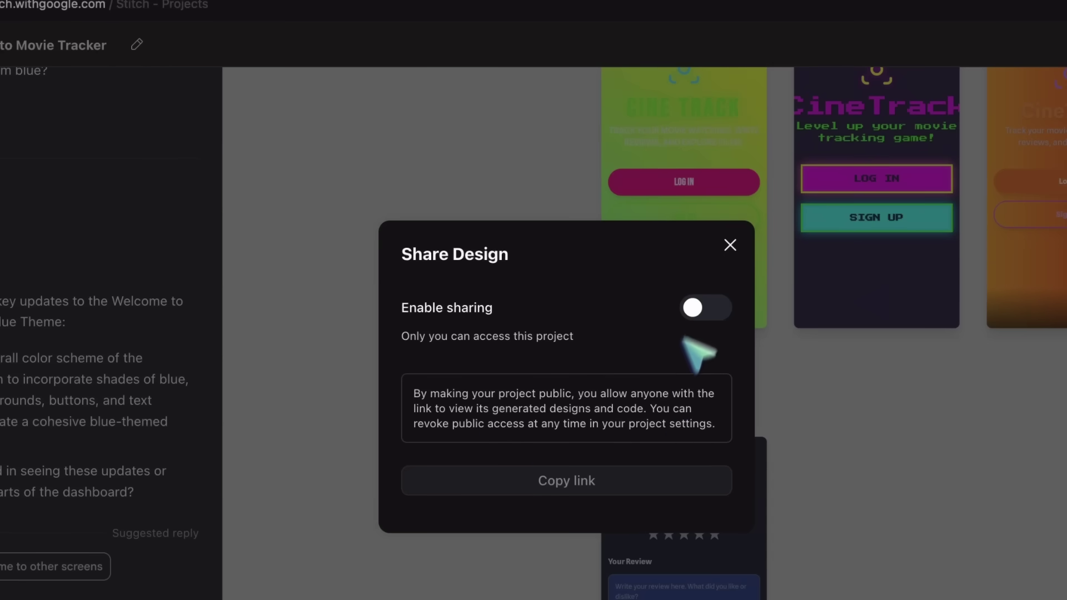
pyautogui.click(737, 248)
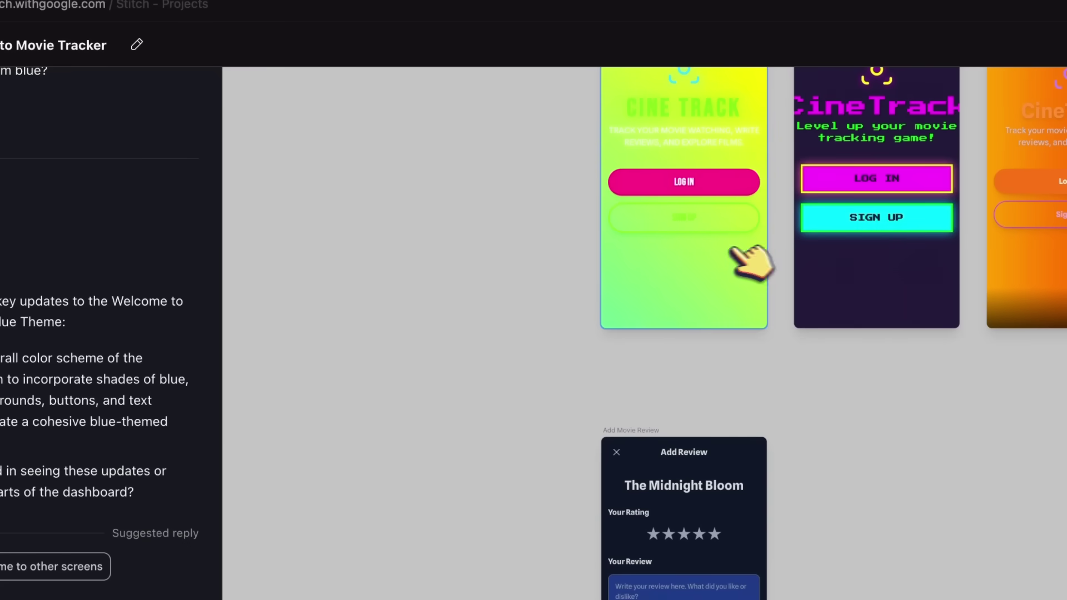
pyautogui.scroll(5, 751, 262)
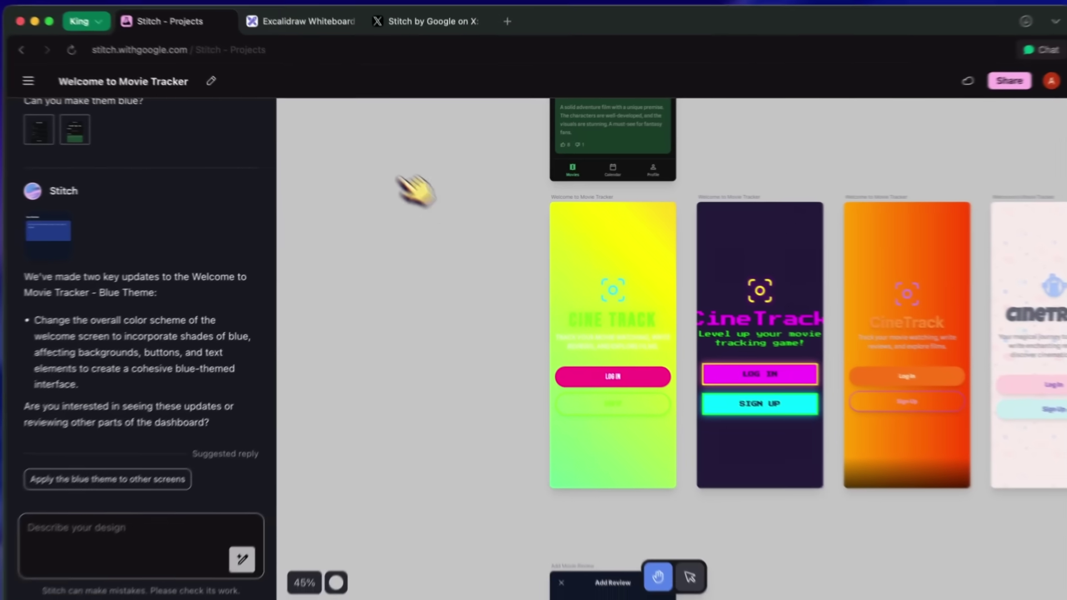
pyautogui.scroll(5, 531, 278)
pyautogui.scroll(10, 519, 266)
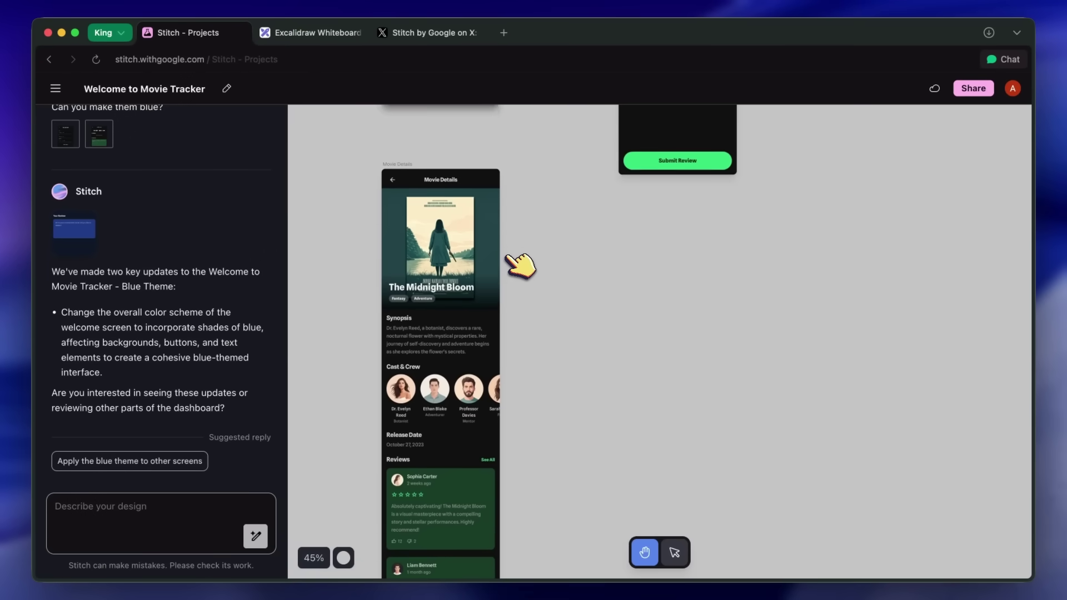
pyautogui.scroll(10, 519, 266)
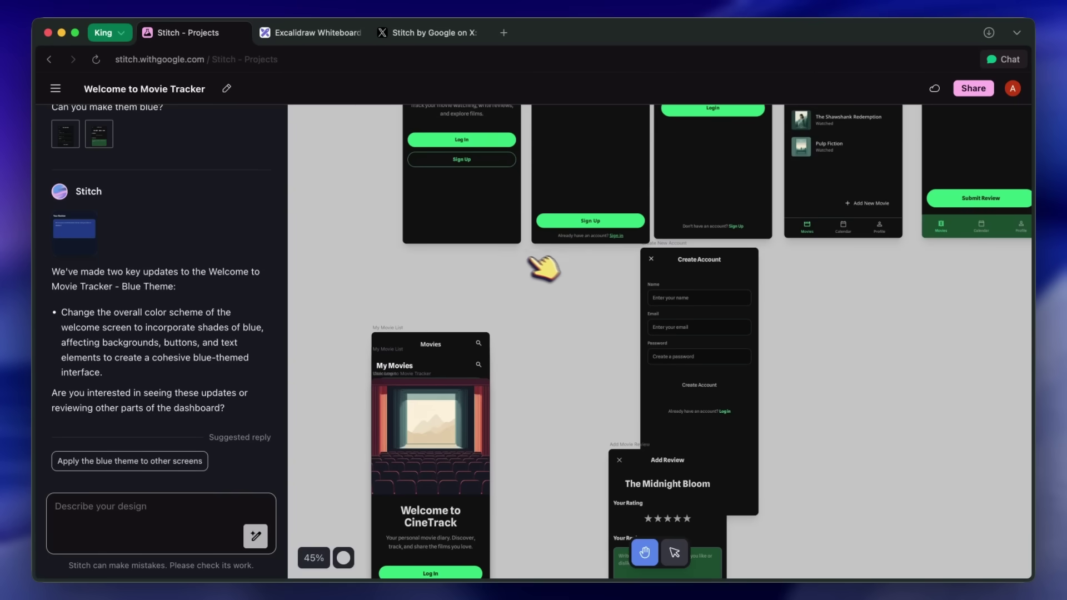
pyautogui.hscroll(5, 572, 272)
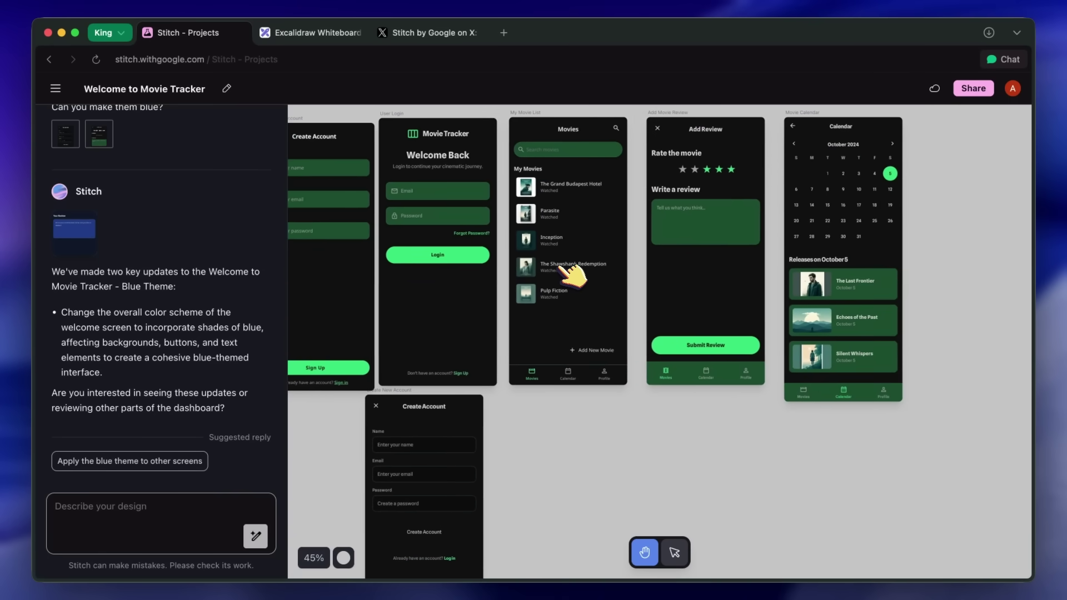
pyautogui.hscroll(-5, 638, 272)
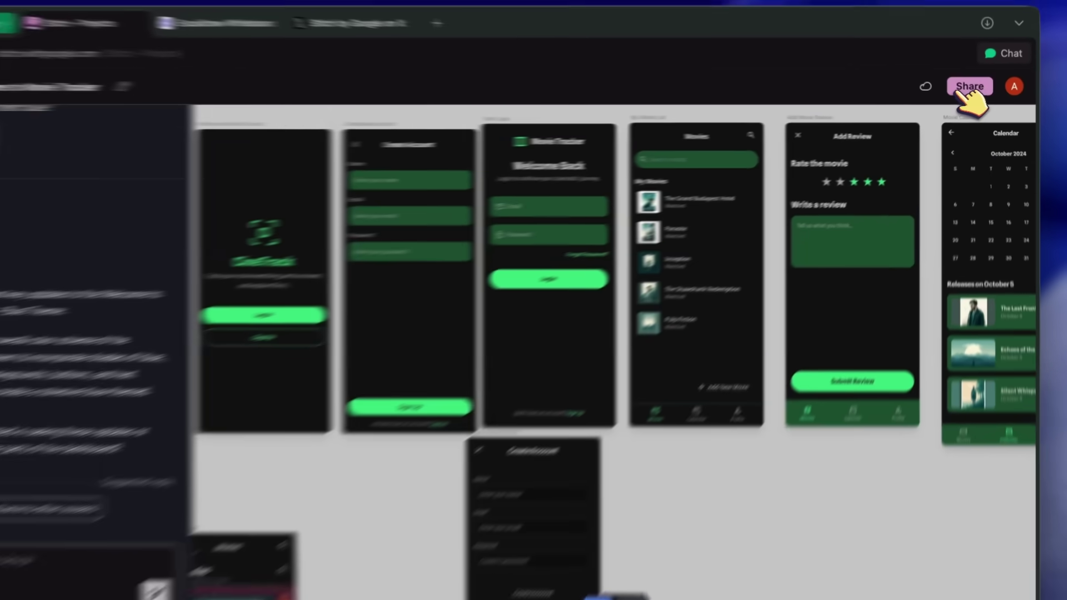
pyautogui.click(973, 88)
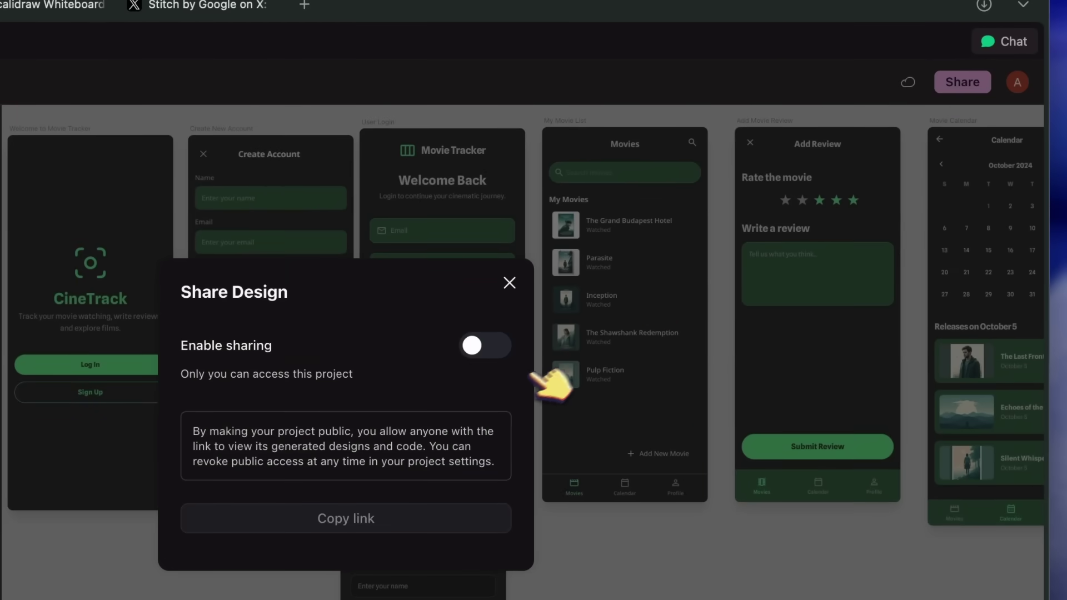
pyautogui.press('Escape')
pyautogui.scroll(-5, 520, 334)
pyautogui.hscroll(-3, 520, 333)
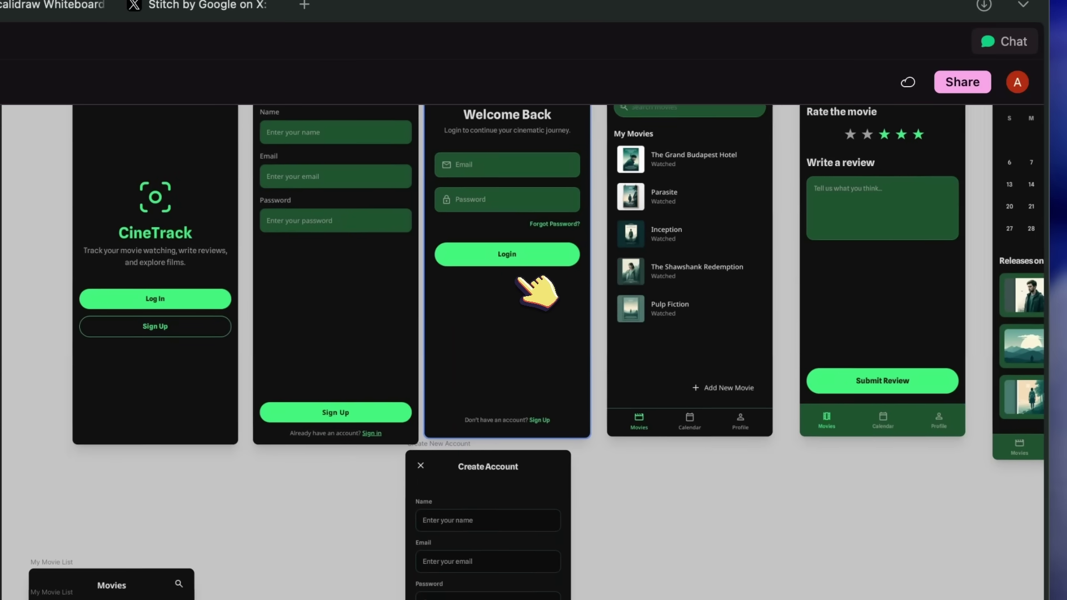
pyautogui.scroll(-5, 518, 279)
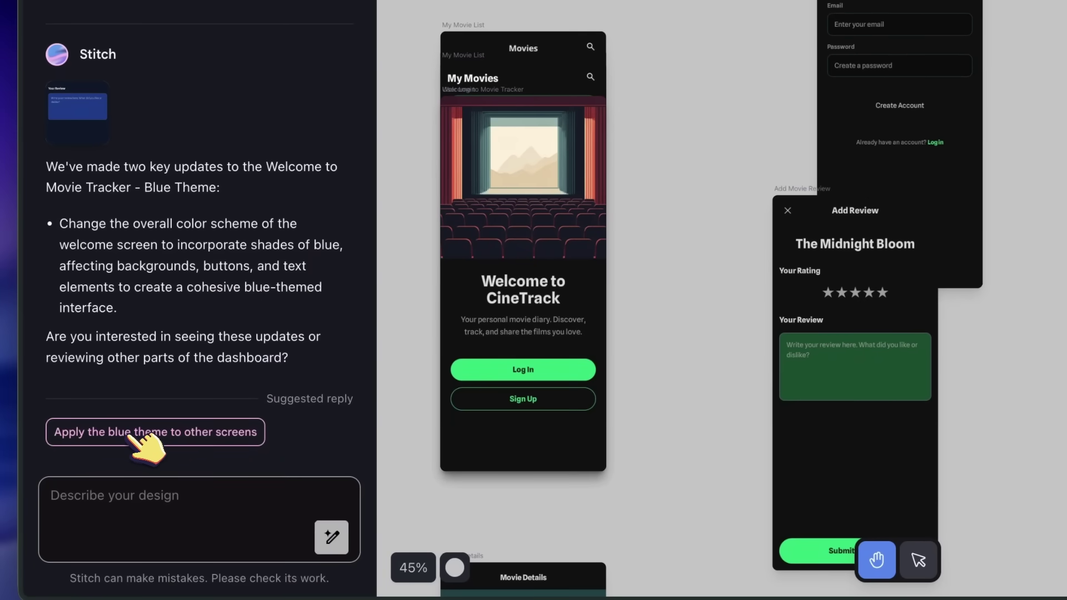
# Step: Request the blue theme for the other screens and place Create Account beside Add Review
pyautogui.click(133, 437)
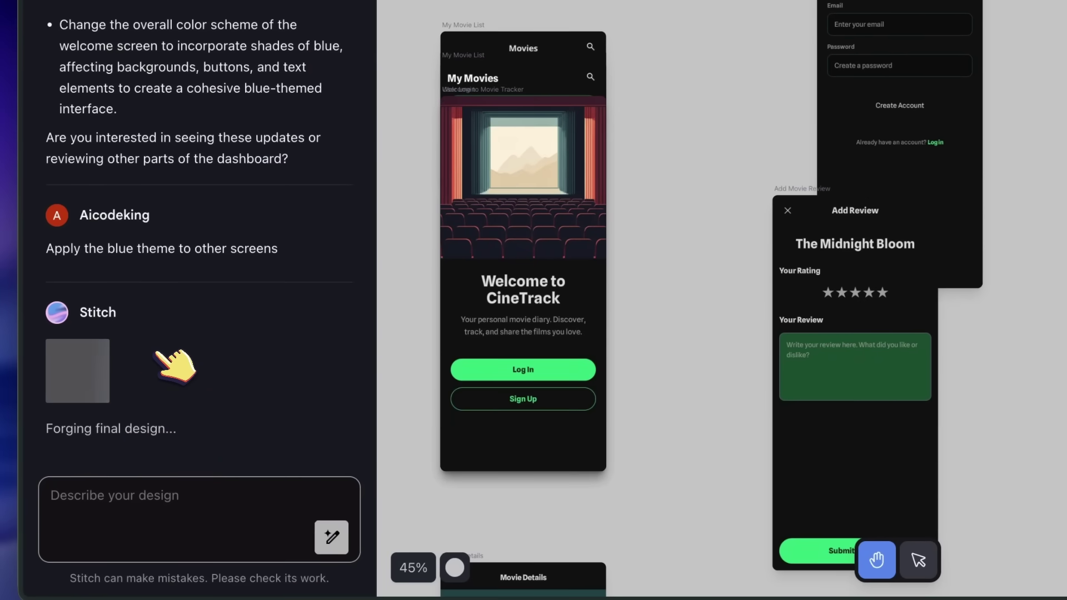
pyautogui.click(483, 355)
pyautogui.scroll(-5, 509, 356)
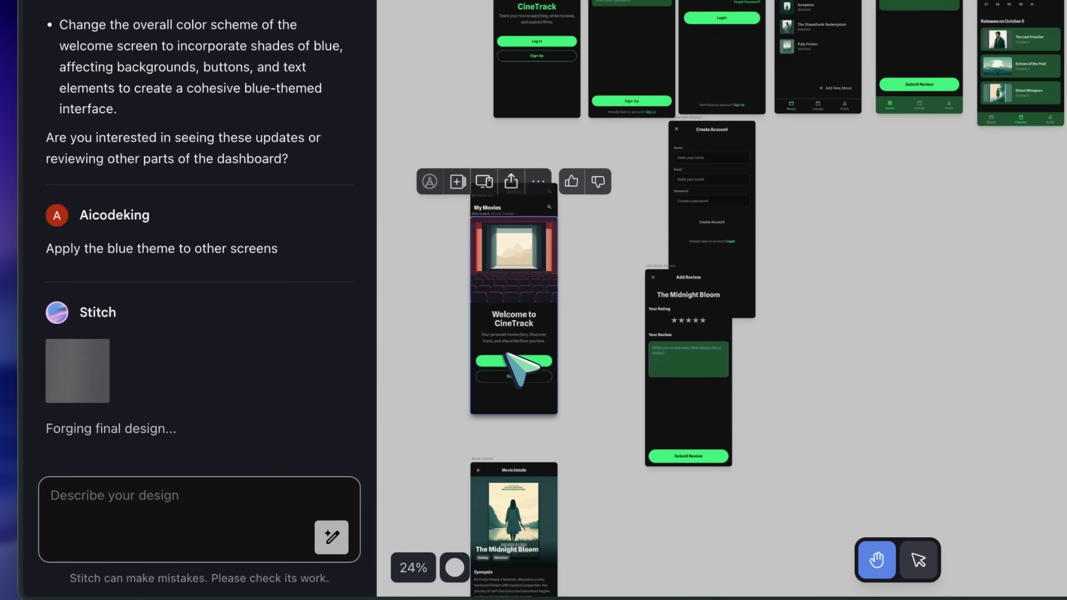
pyautogui.click(727, 264)
pyautogui.moveTo(514, 301); pyautogui.dragTo(632, 356)
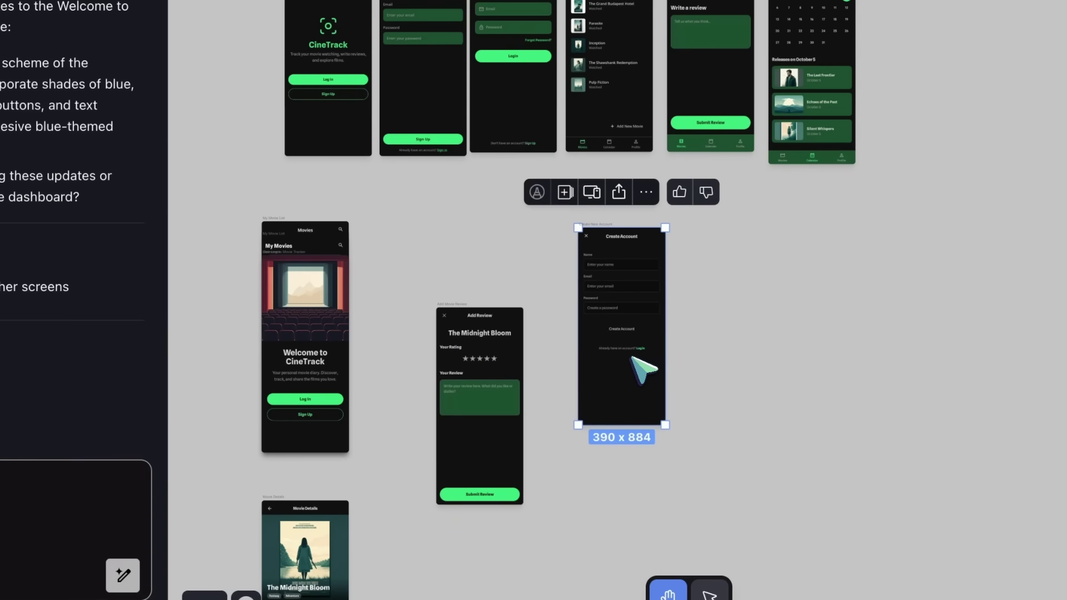
pyautogui.moveTo(508, 377); pyautogui.dragTo(471, 323)
pyautogui.moveTo(606, 313); pyautogui.dragTo(524, 334)
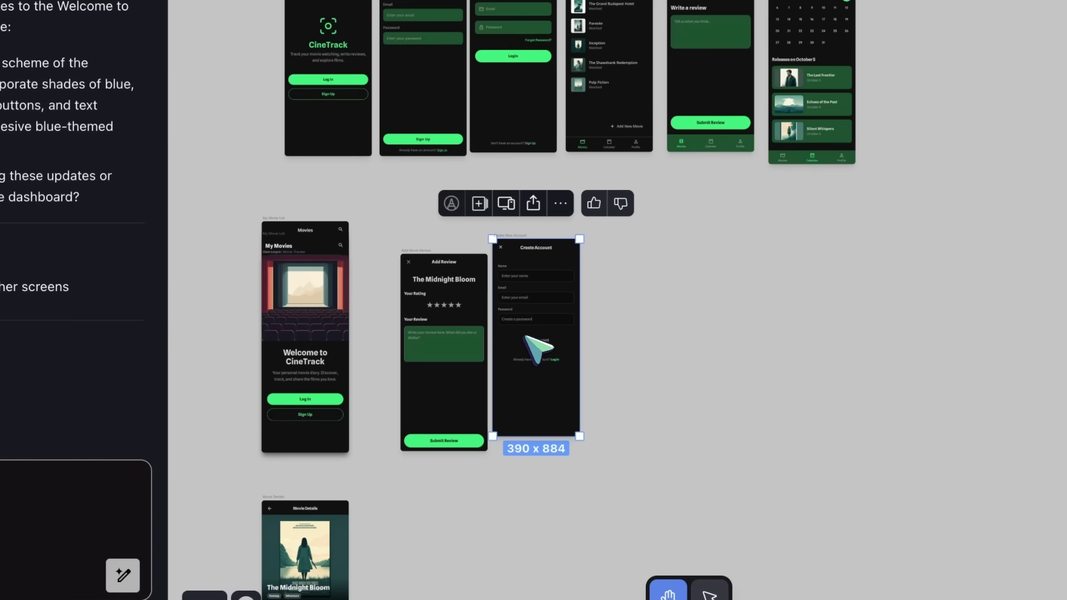
# Step: Line up Welcome Back beside Welcome to CineTrack, with My Movies next to Welcome Back
pyautogui.scroll(-1, 445, 322)
pyautogui.click(350, 293)
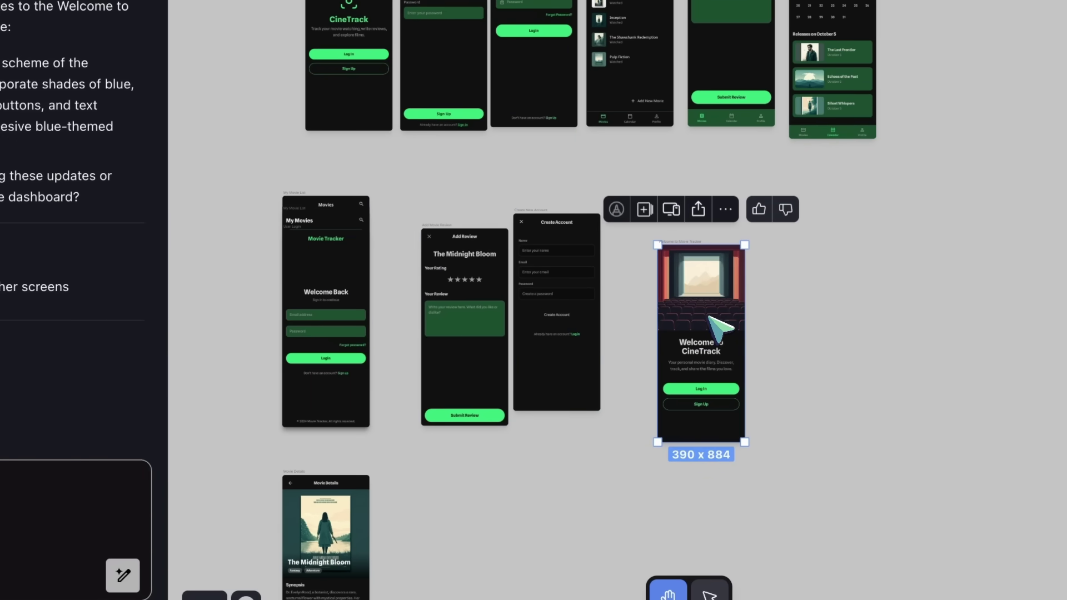
pyautogui.moveTo(298, 326); pyautogui.dragTo(970, 317)
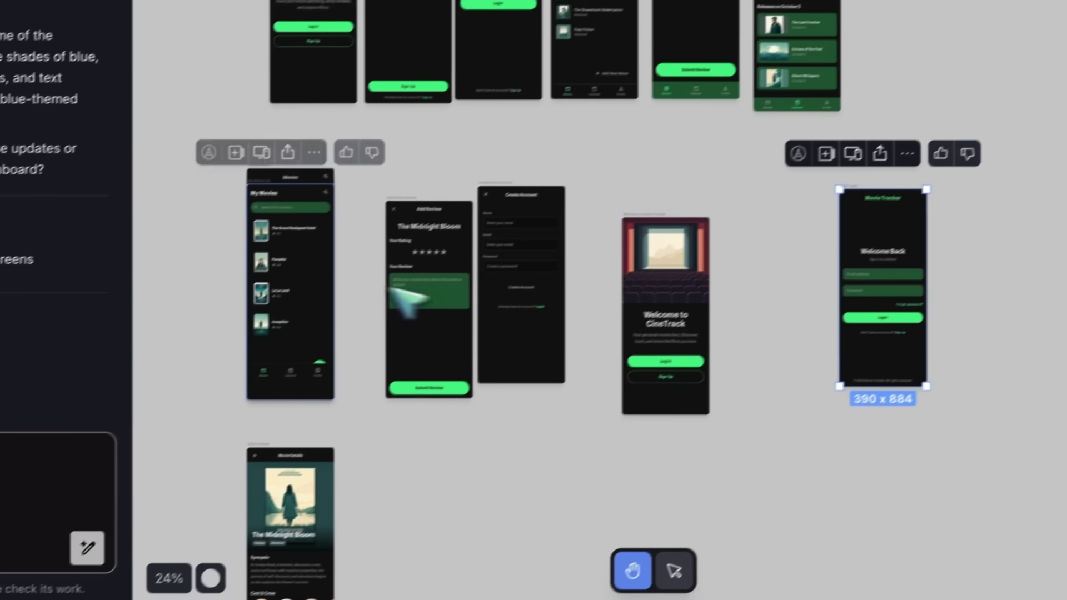
pyautogui.moveTo(300, 278); pyautogui.dragTo(956, 361)
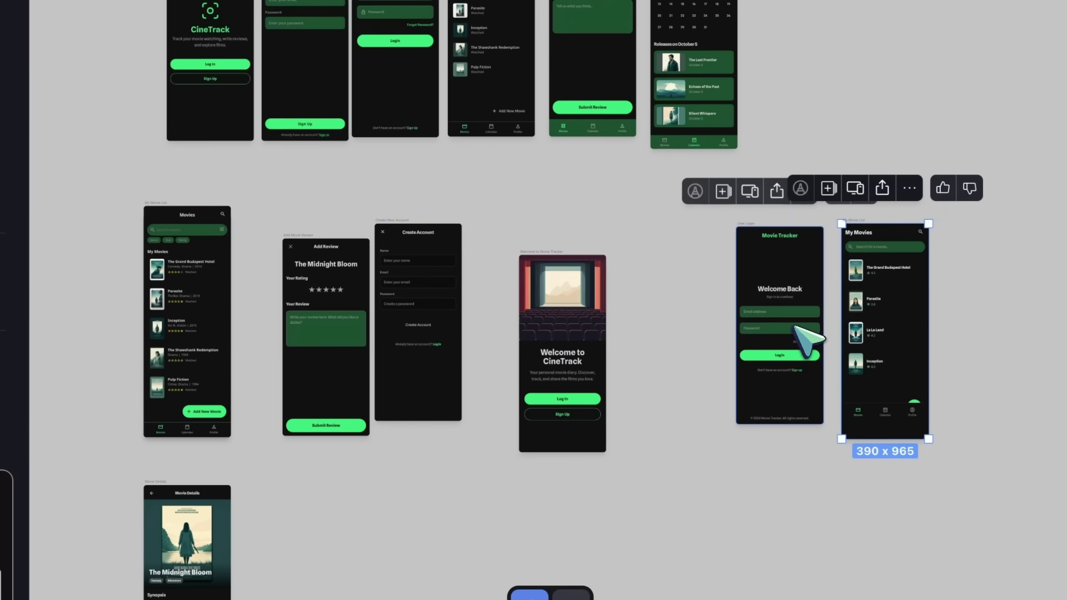
pyautogui.moveTo(795, 327); pyautogui.dragTo(689, 348)
pyautogui.moveTo(872, 334); pyautogui.dragTo(798, 333)
pyautogui.click(844, 516)
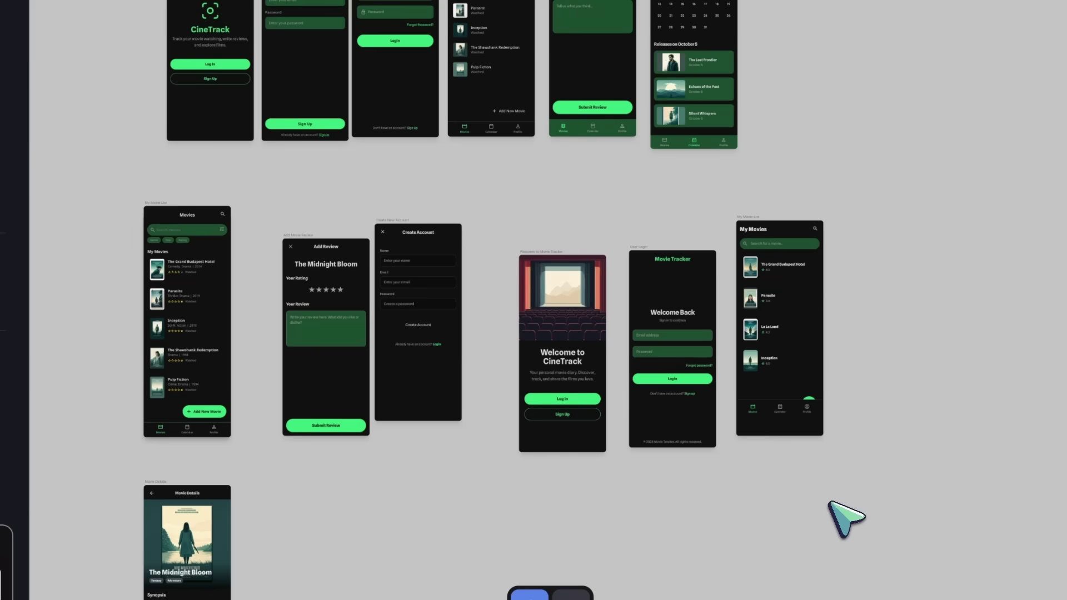
pyautogui.moveTo(855, 508); pyautogui.dragTo(536, 234)
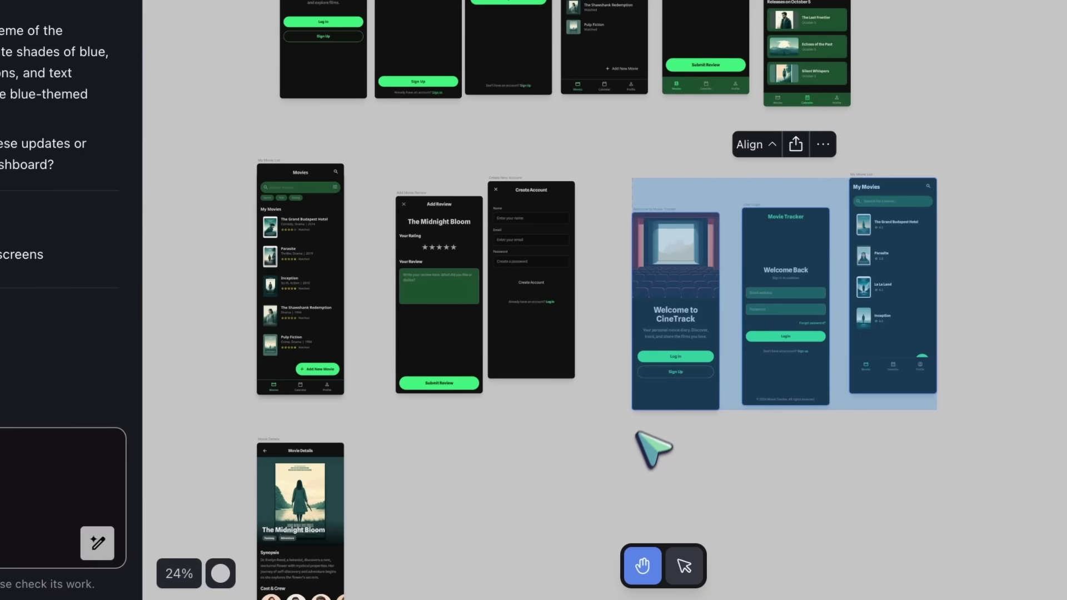
pyautogui.click(607, 388)
pyautogui.click(523, 346)
pyautogui.click(569, 162)
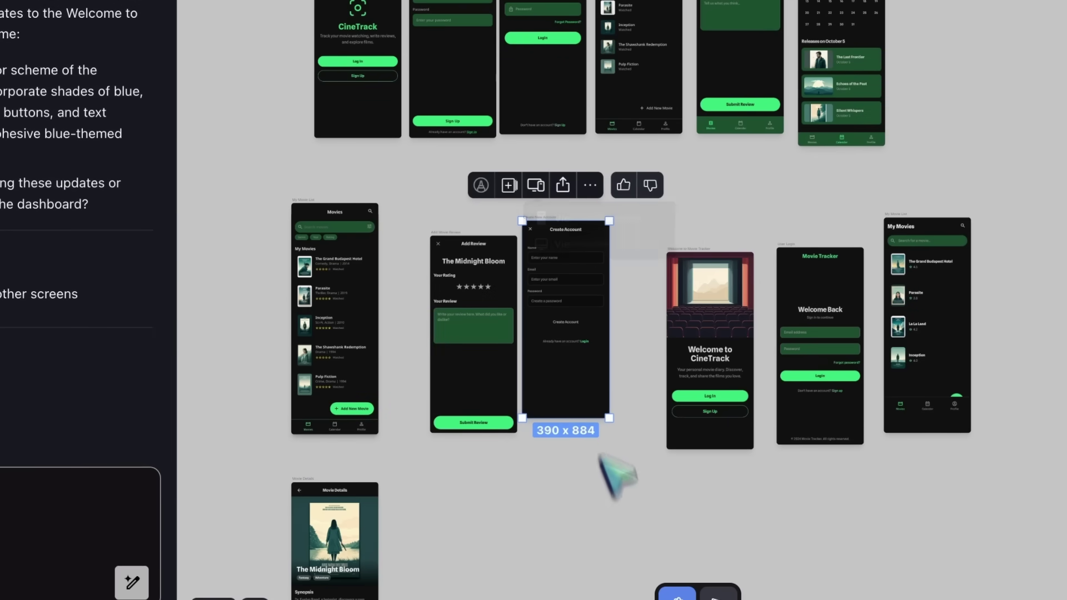
pyautogui.click(634, 545)
pyautogui.click(585, 389)
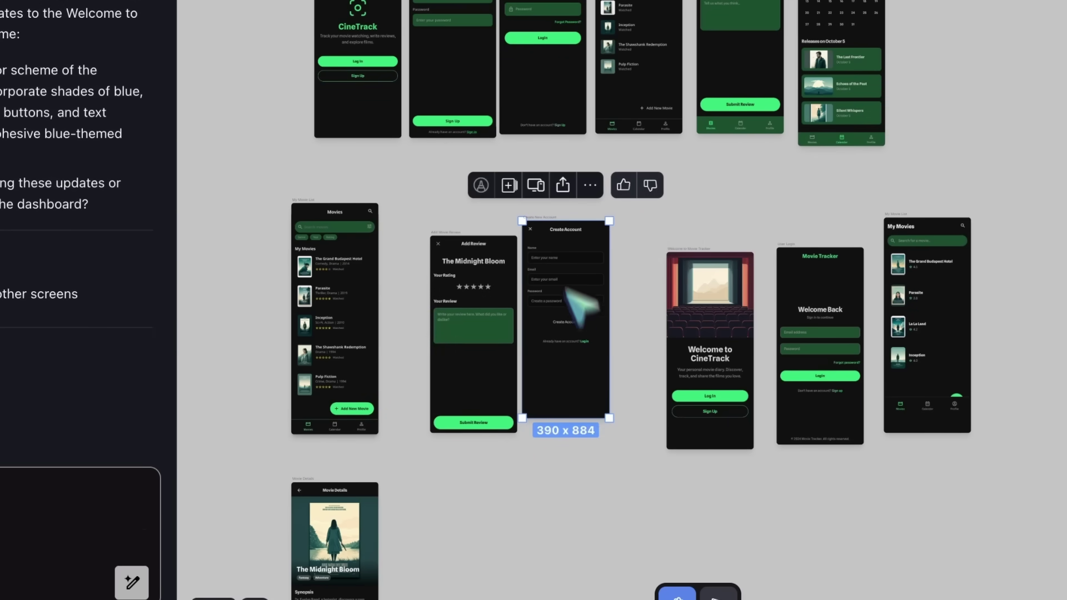
pyautogui.click(536, 185)
pyautogui.click(591, 185)
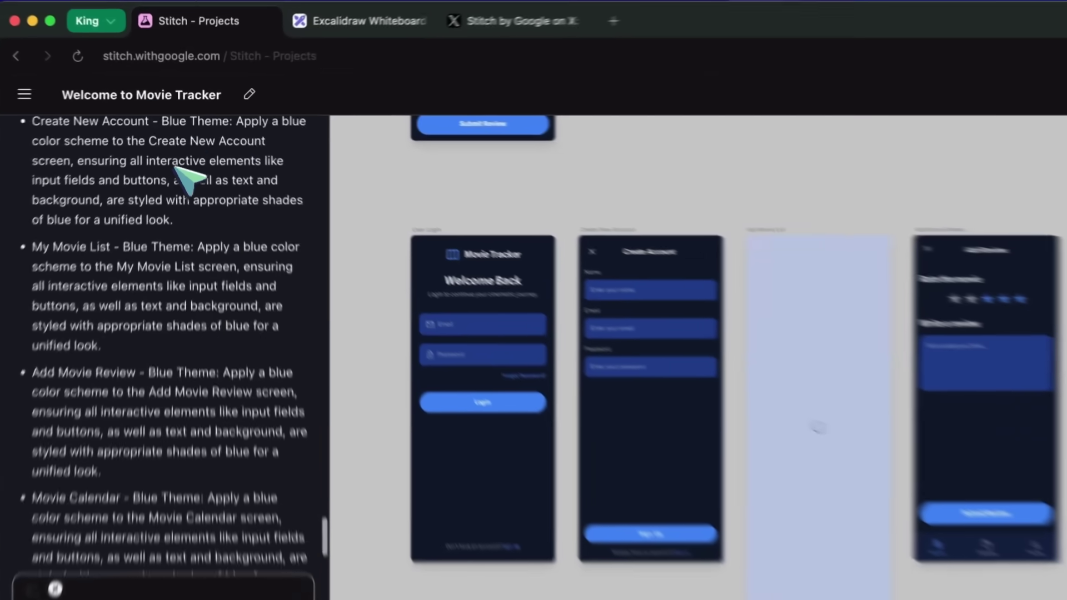
pyautogui.click(370, 281)
pyautogui.click(656, 362)
pyautogui.hscroll(2, 651, 425)
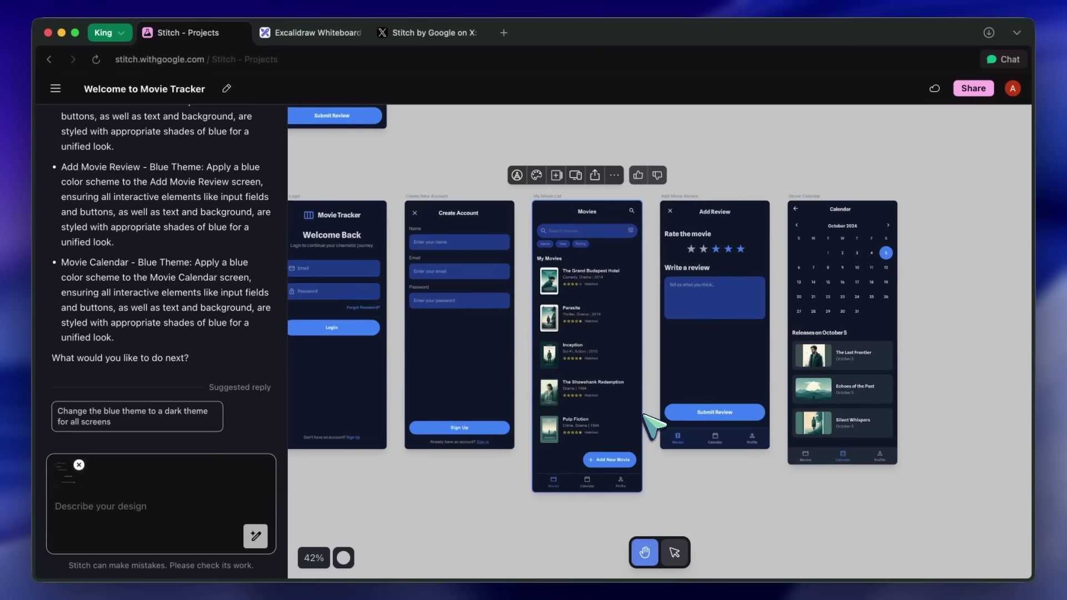
pyautogui.scroll(5, 651, 424)
pyautogui.scroll(-5, 650, 428)
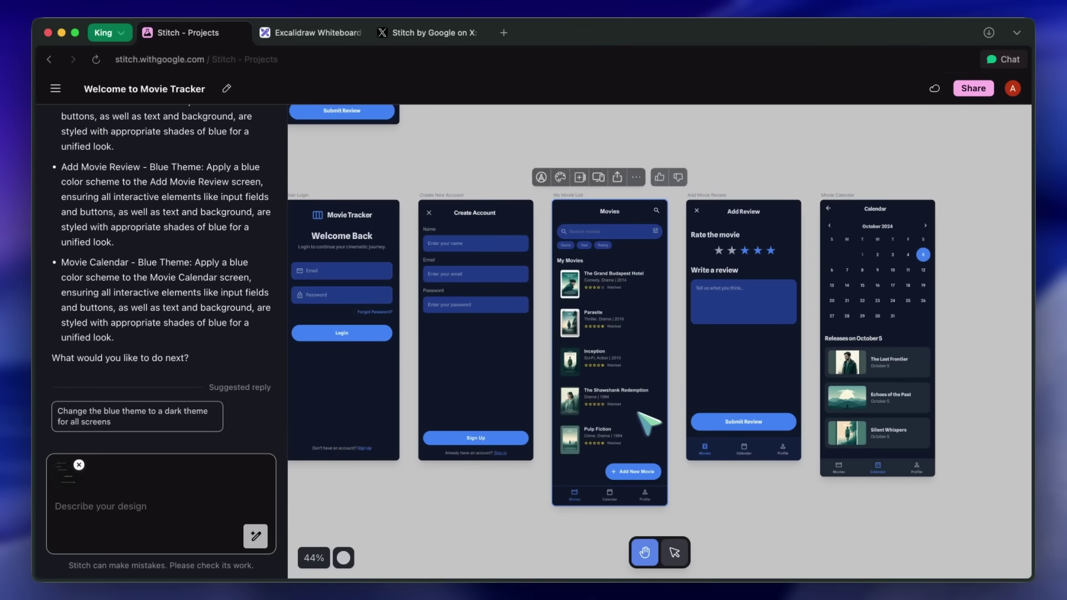
pyautogui.scroll(5, 611, 409)
pyautogui.scroll(-3, 608, 407)
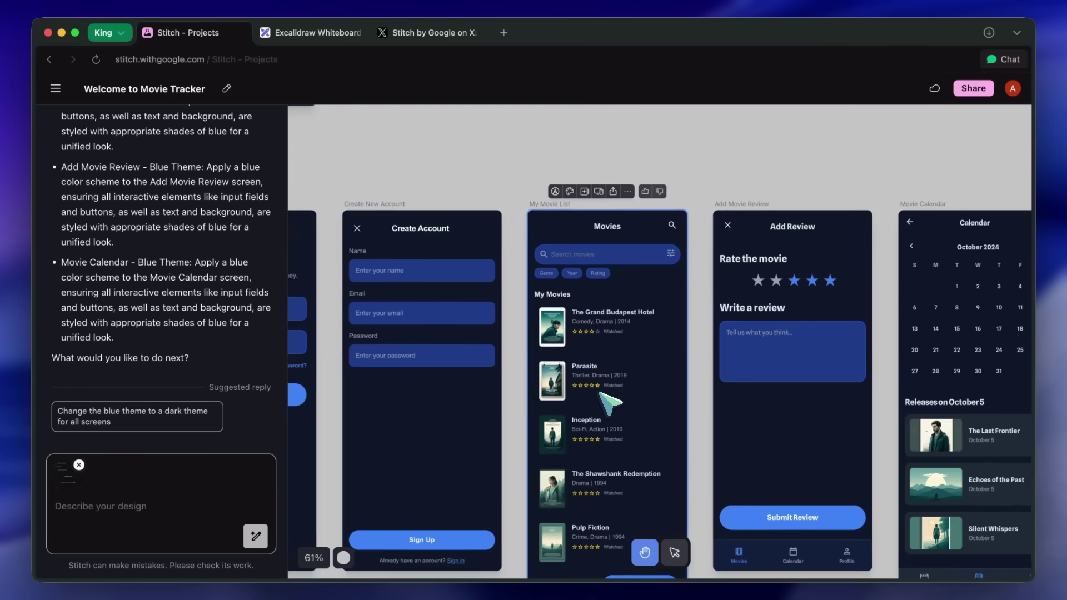
pyautogui.click(627, 191)
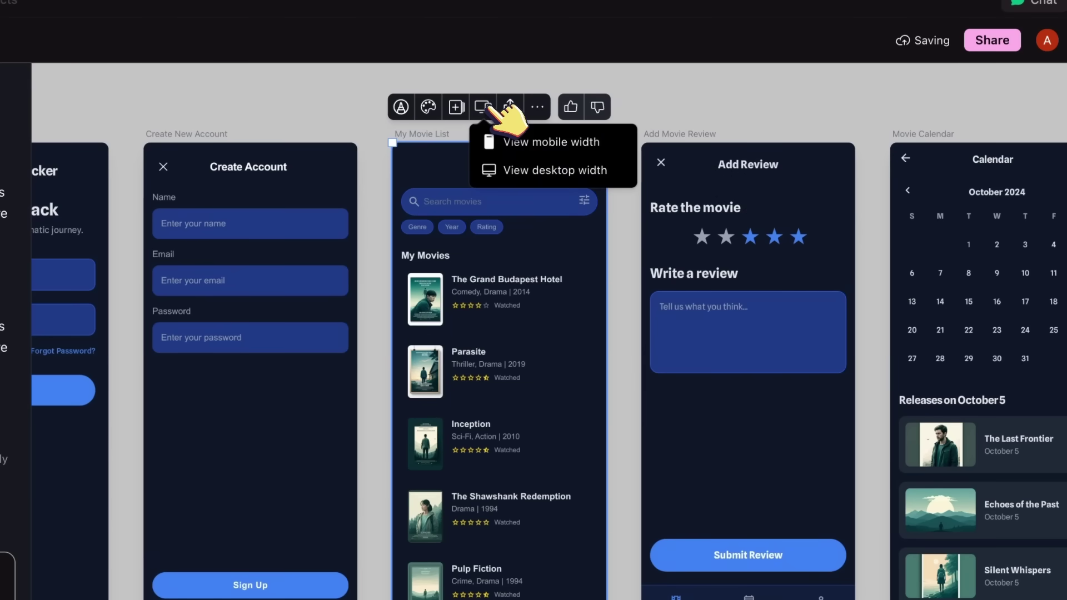
pyautogui.moveTo(511, 105)
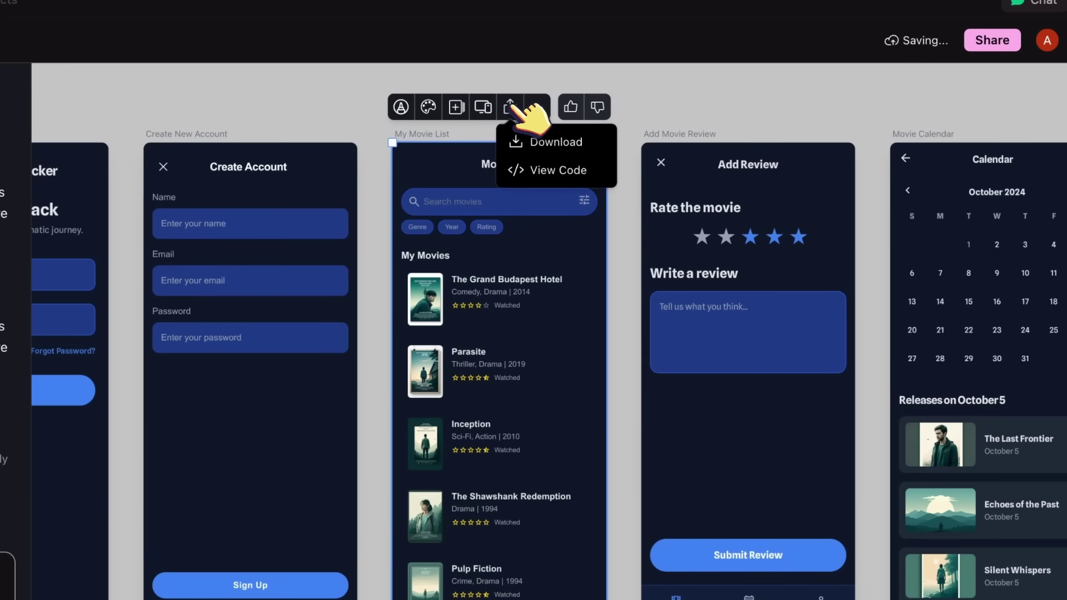
pyautogui.click(548, 177)
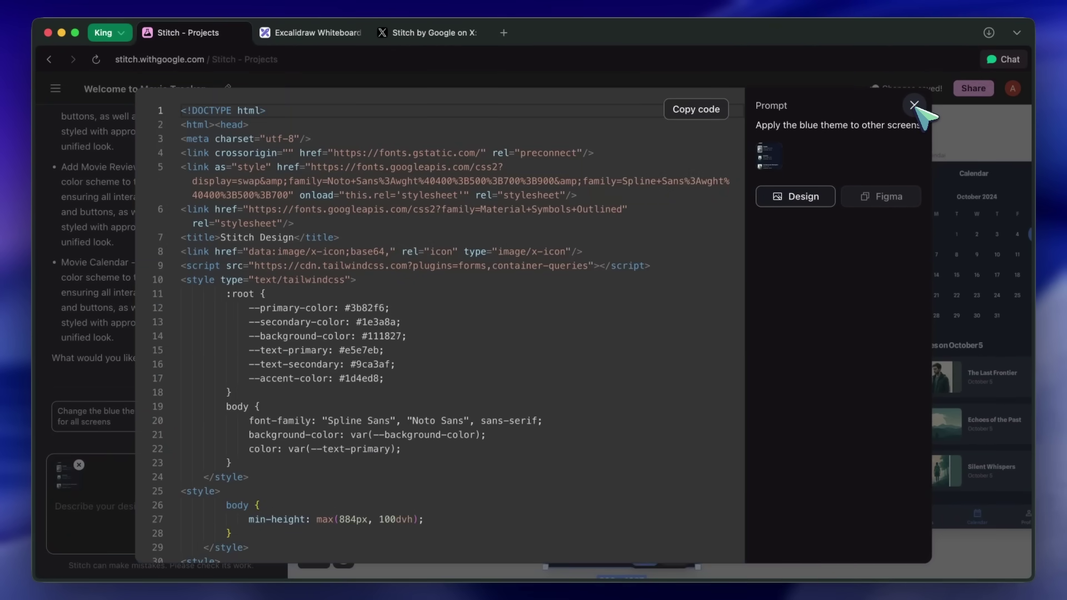
pyautogui.scroll(-20, 675, 269)
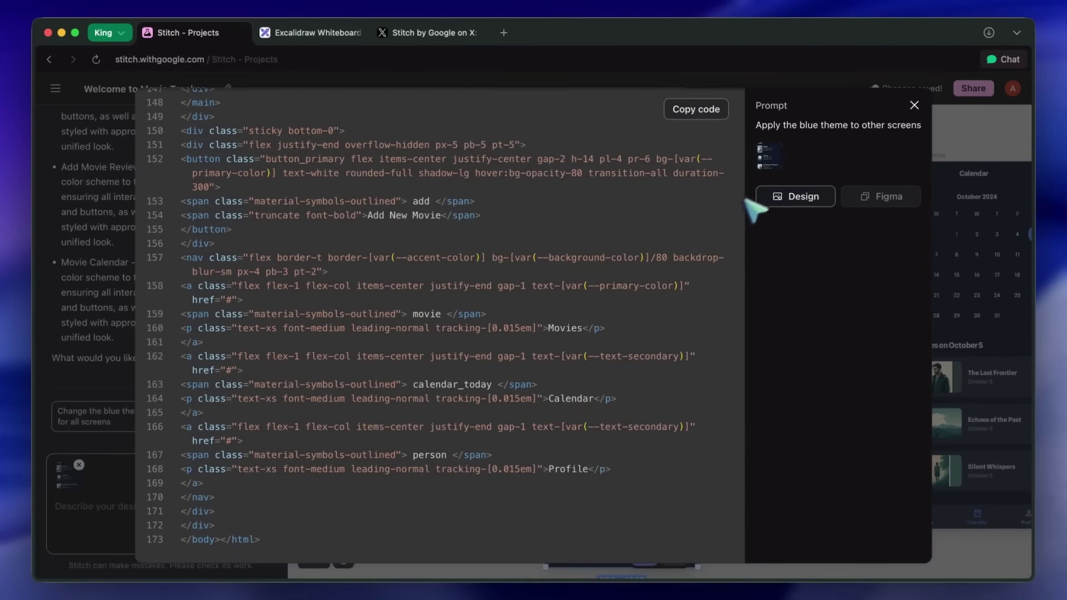
pyautogui.click(915, 105)
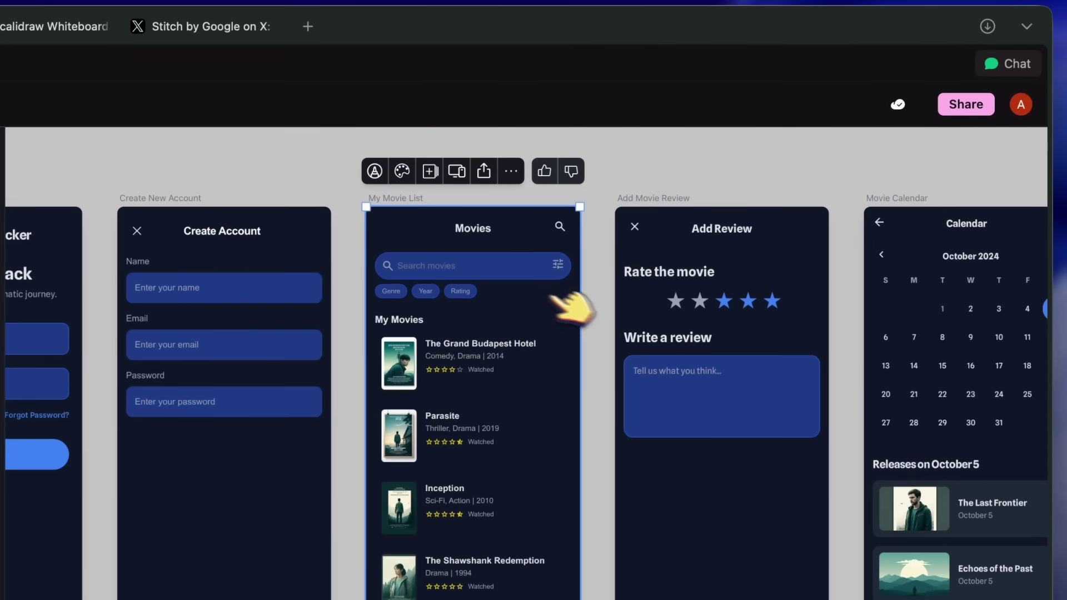
# Step: Open the blue screens' theme settings, then view the new project's proposed six-screen plan
pyautogui.scroll(-3, 533, 286)
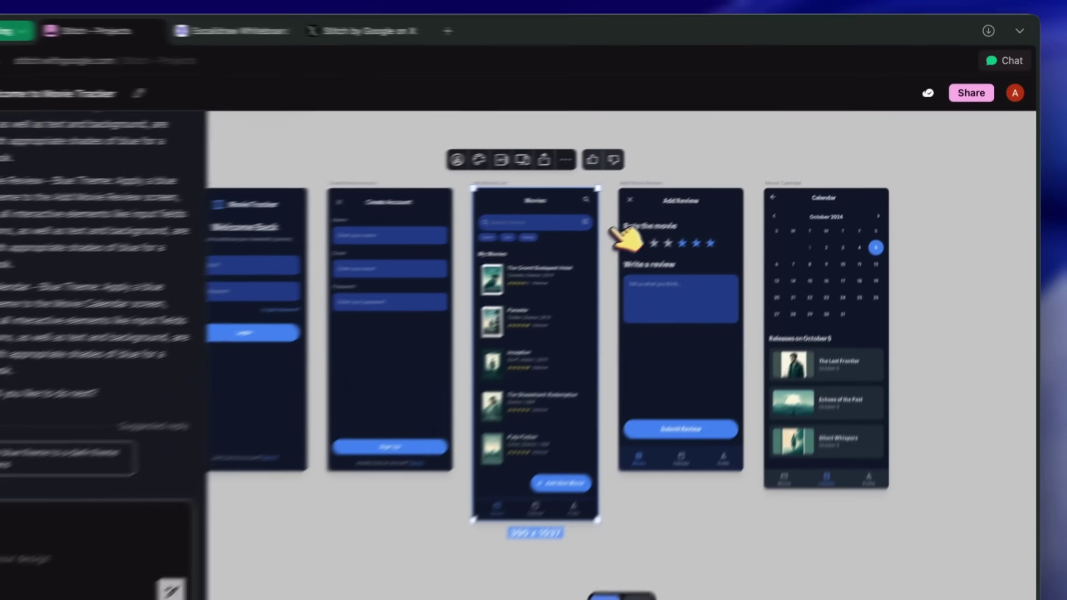
pyautogui.hscroll(-2, 664, 220)
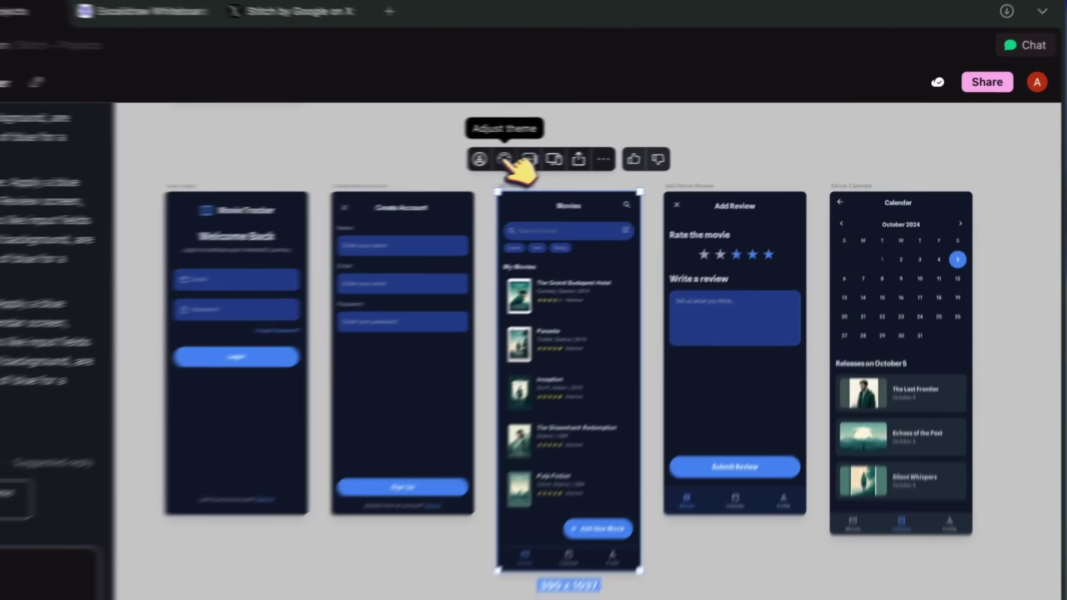
pyautogui.click(594, 148)
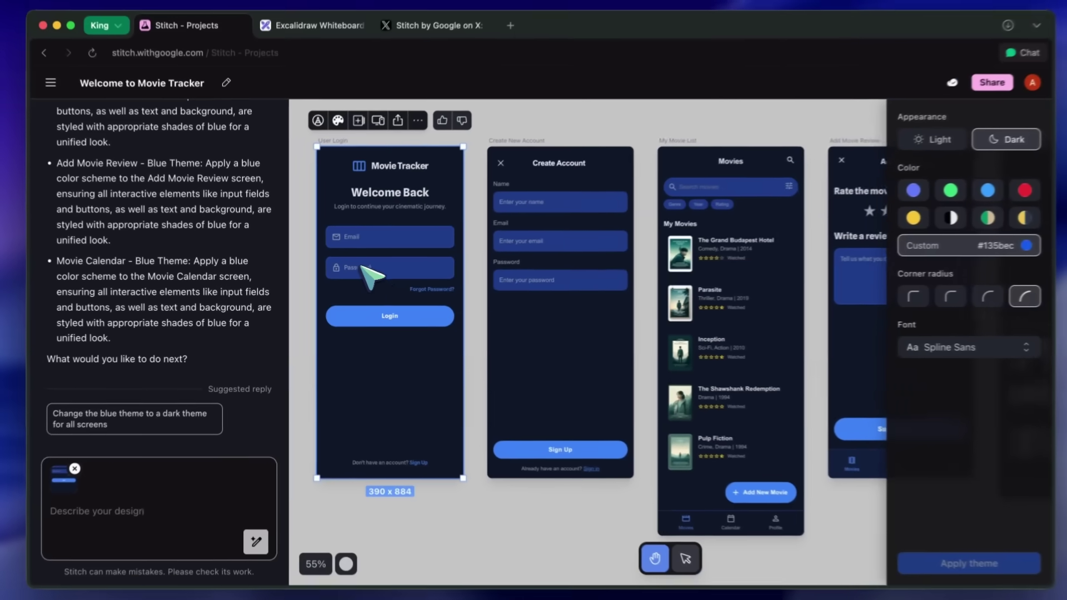
pyautogui.hscroll(10, 366, 271)
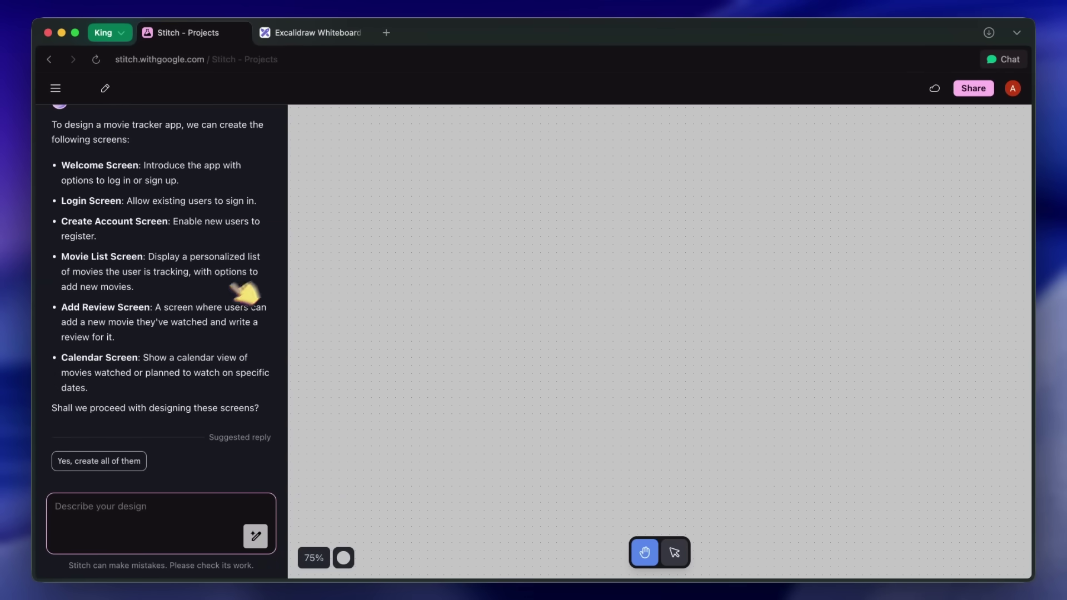
# Step: Approve the plan with 'Yes, create all of them' to generate the dark CineTrack screens
pyautogui.click(112, 461)
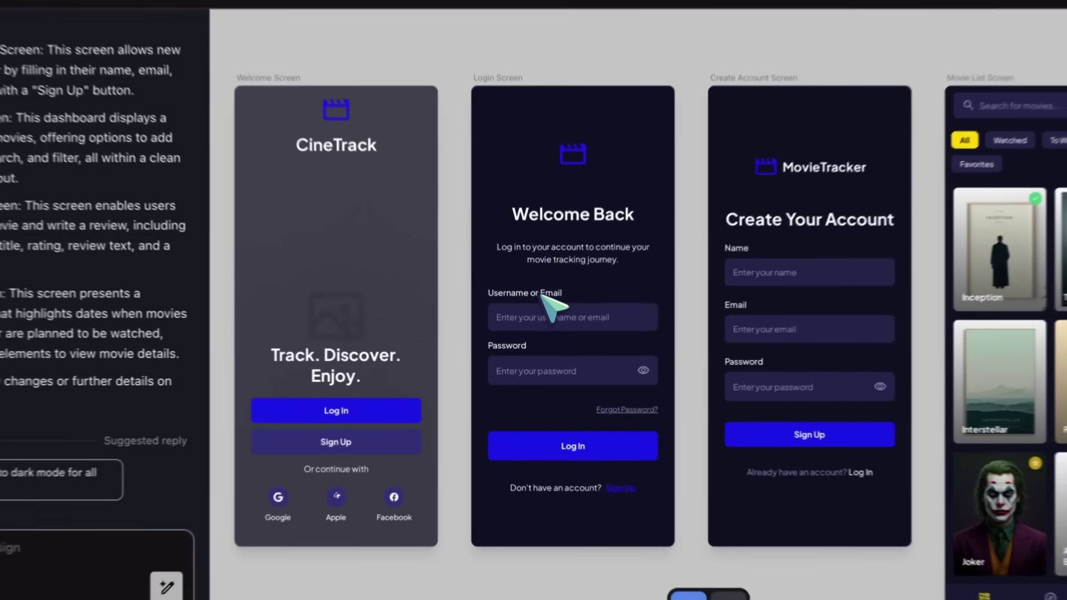
# Step: Select all screens and write 'Make primary buttons pill shaped and use warmer accents' in chat
pyautogui.click(548, 280)
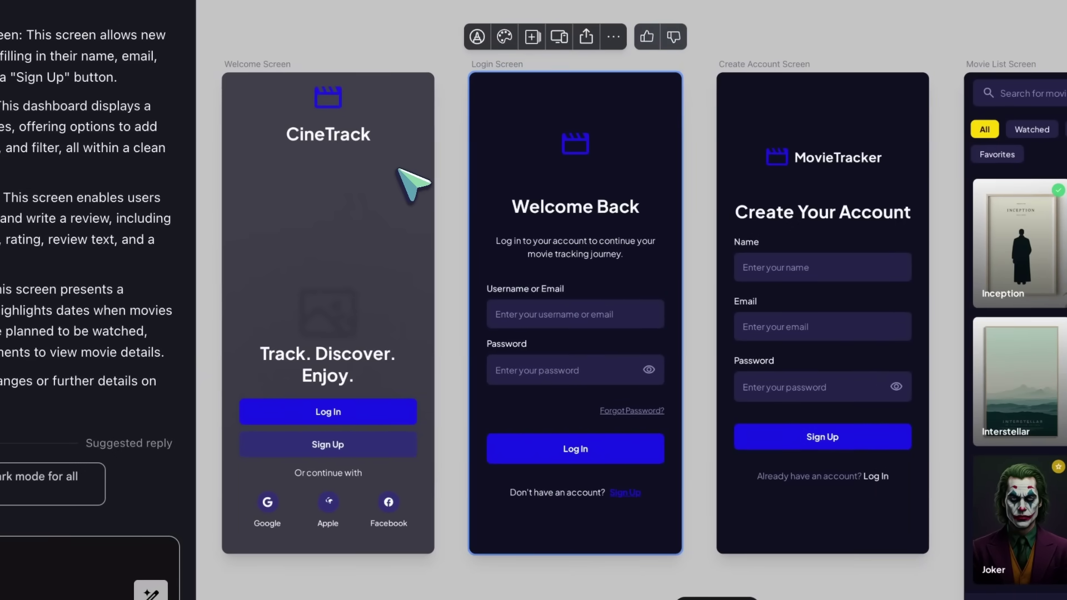
pyautogui.click(369, 298)
pyautogui.hotkey('ctrl', 'a')
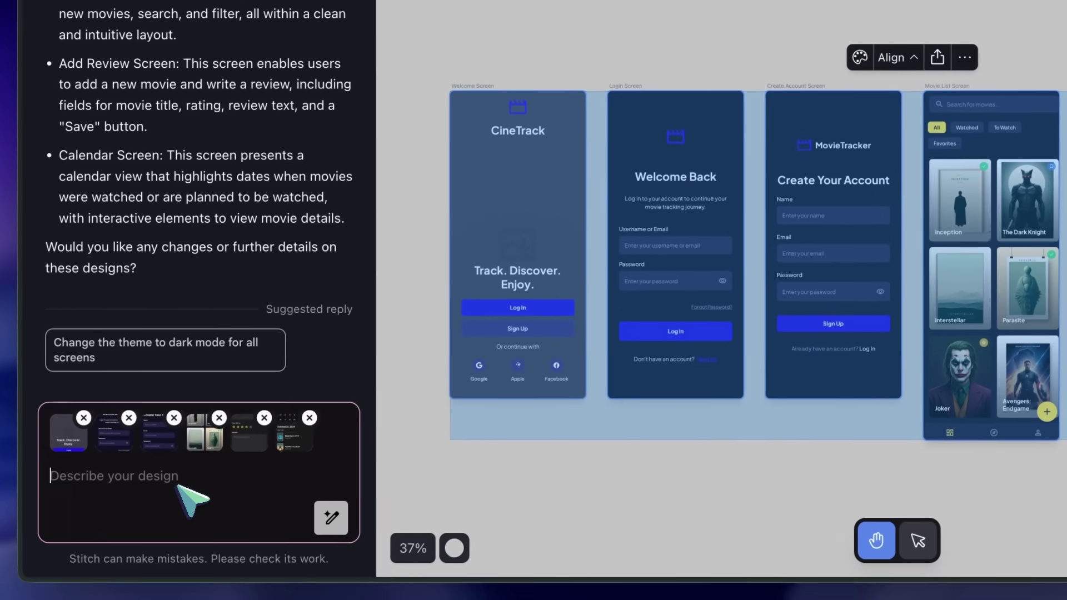
pyautogui.write('Make')
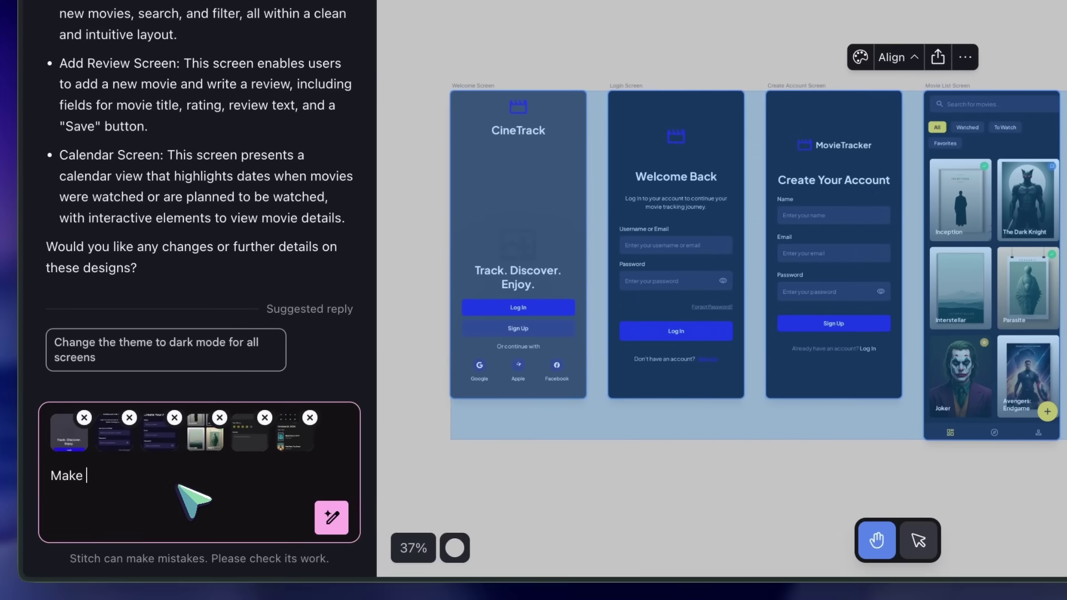
pyautogui.write(' primary buttons pill shaped and us')
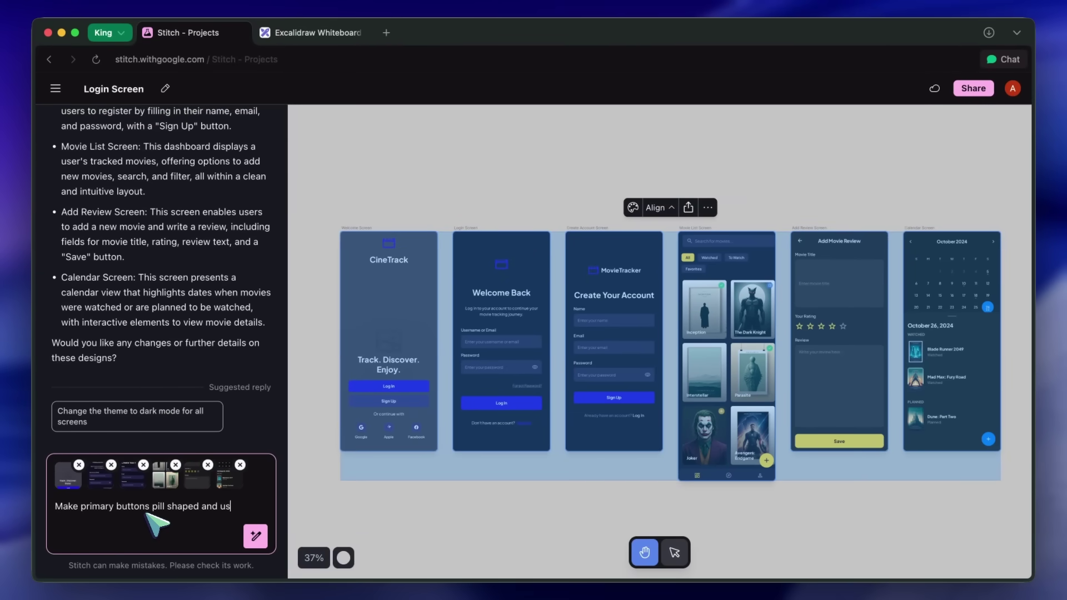
pyautogui.write('r accents')
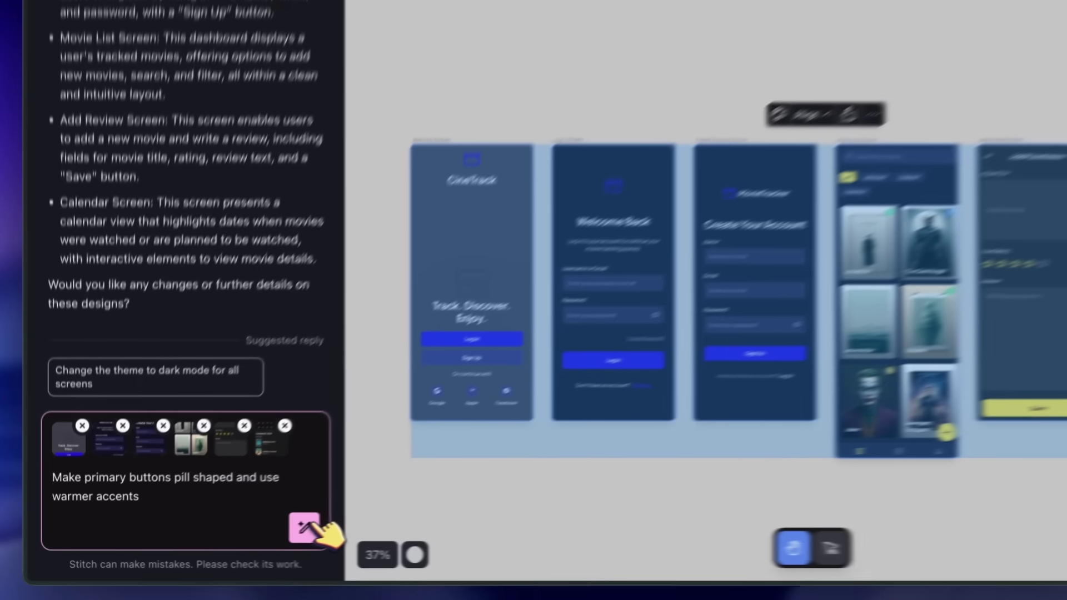
# Step: Send the pill-button, warmer-accent request and survey the regenerated Welcome Screen variants
pyautogui.click(256, 537)
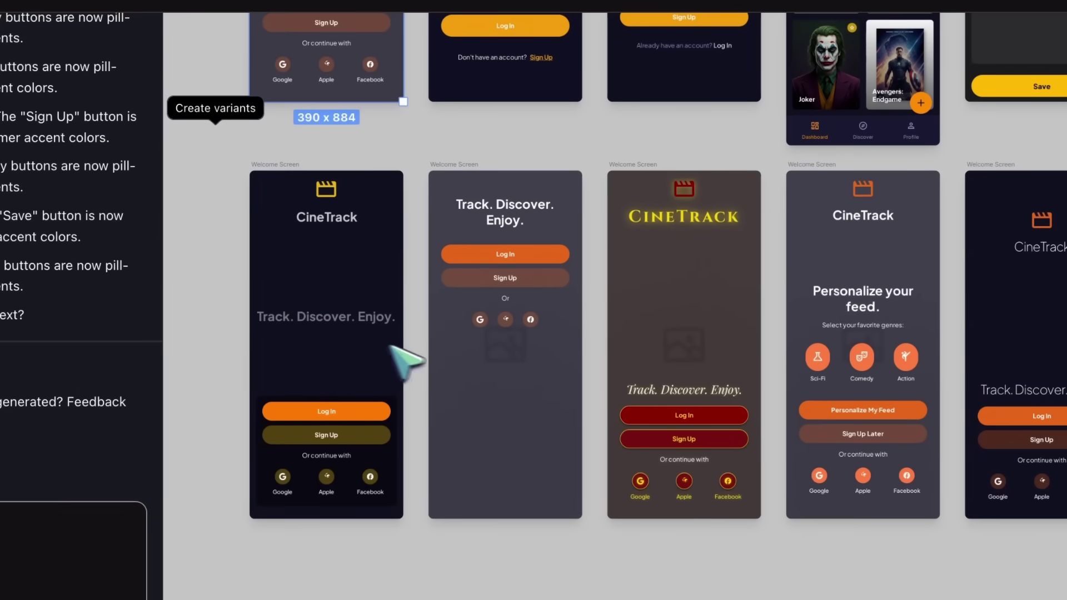
pyautogui.click(973, 360)
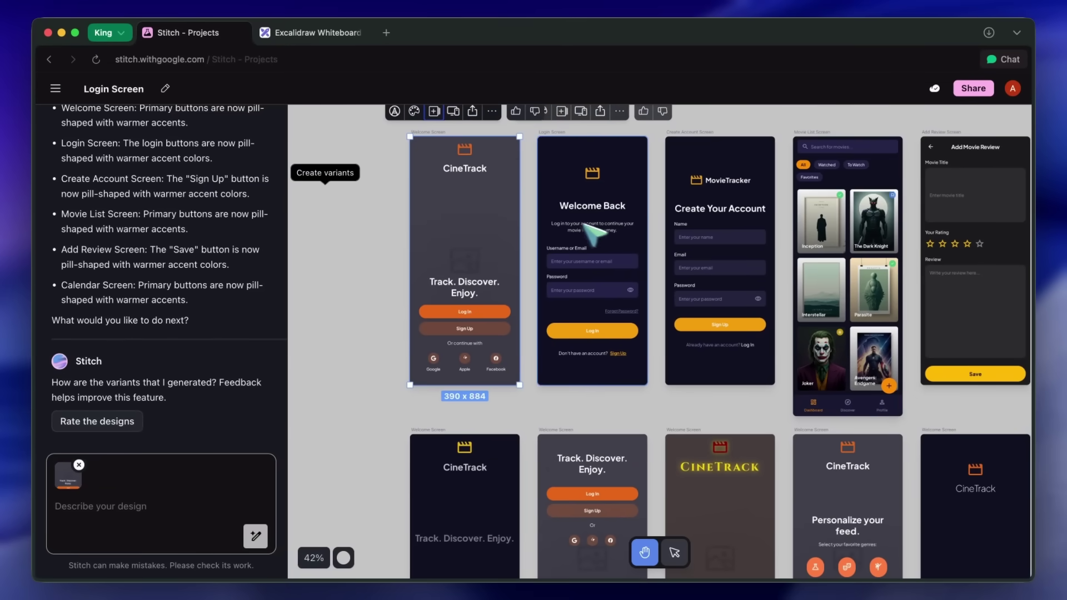
pyautogui.hscroll(4, 723, 226)
pyautogui.hscroll(3, 781, 228)
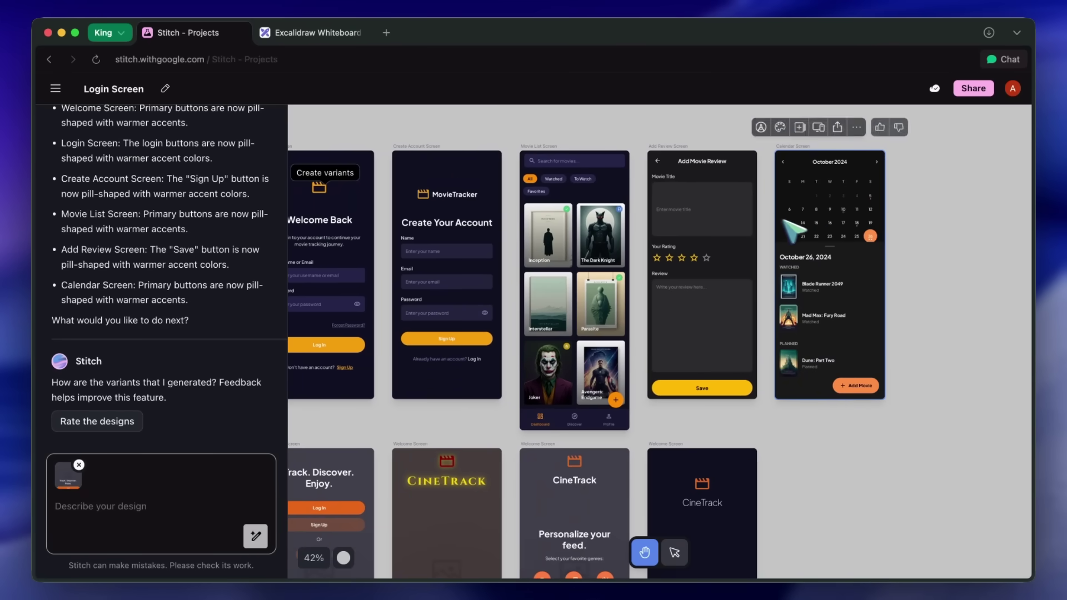
pyautogui.hscroll(-5, 843, 230)
pyautogui.scroll(10, 840, 232)
pyautogui.hscroll(-3, 840, 231)
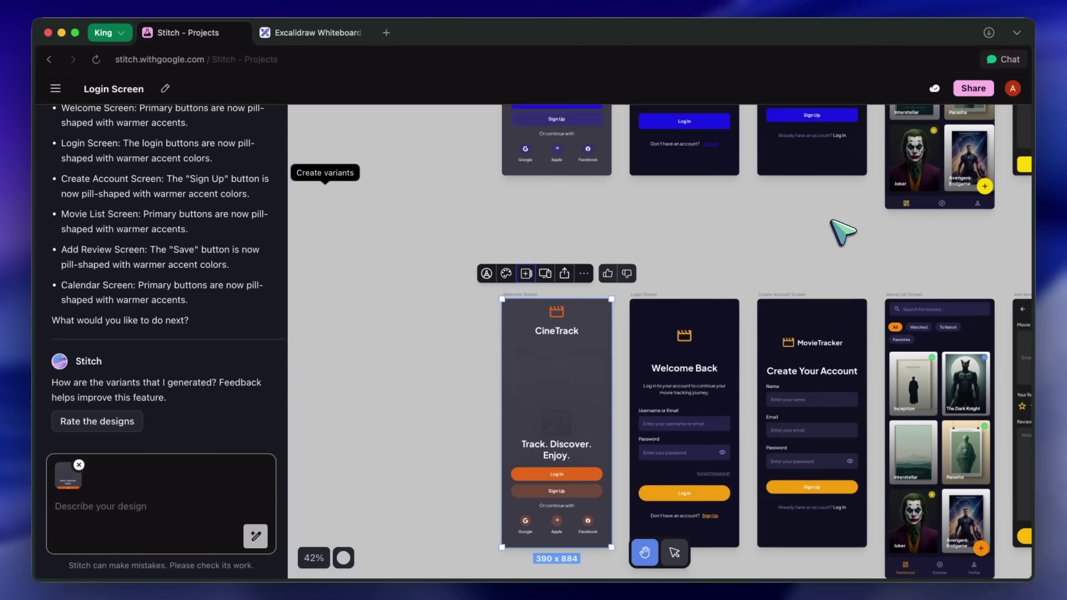
pyautogui.hscroll(8, 772, 209)
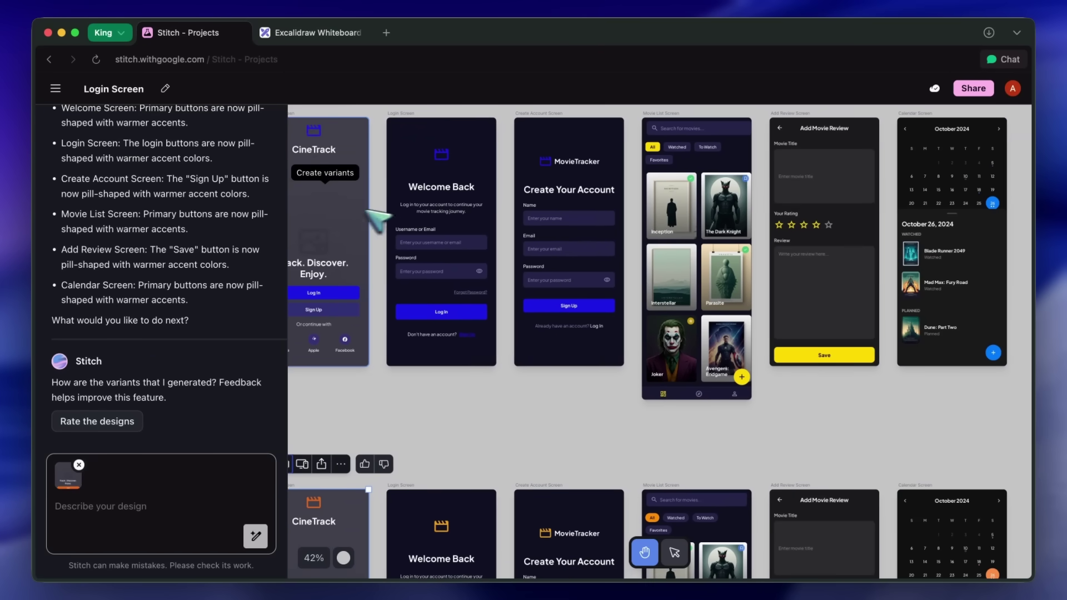
pyautogui.scroll(20, 147, 349)
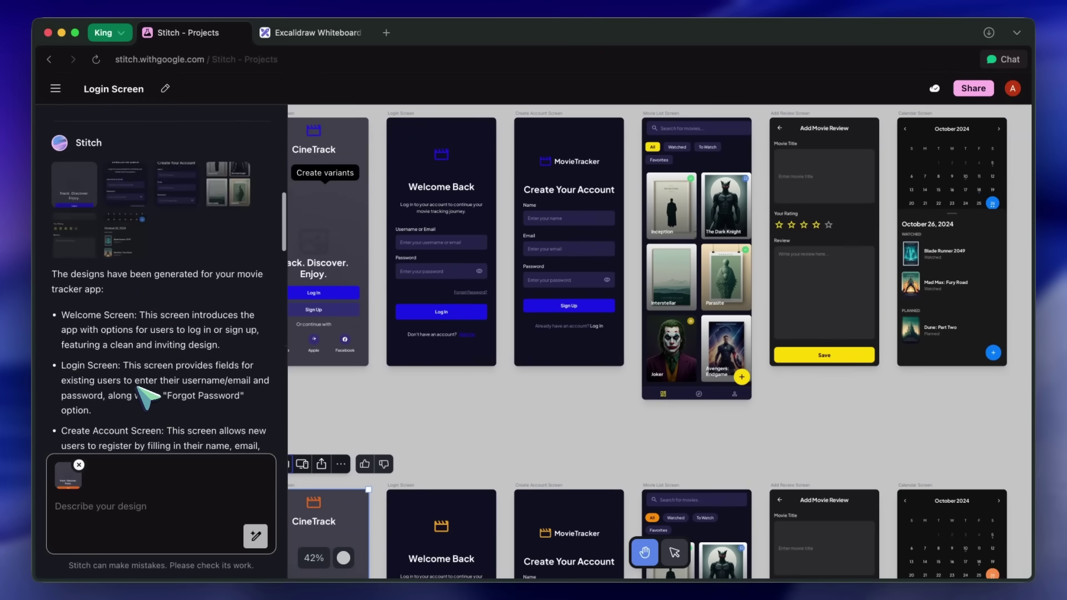
pyautogui.scroll(-7, 429, 424)
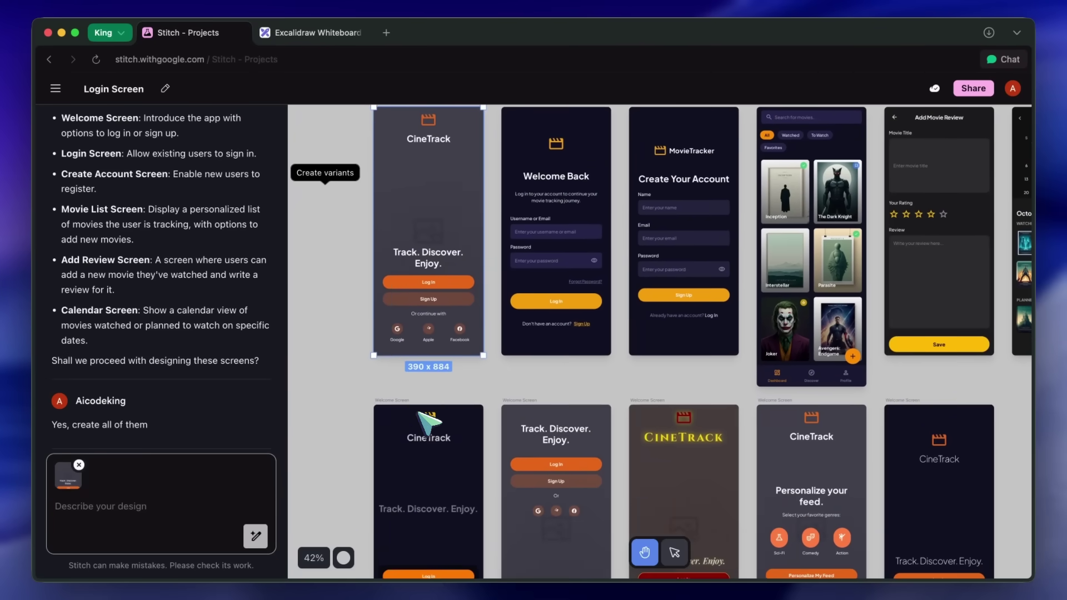
pyautogui.scroll(-5, 429, 424)
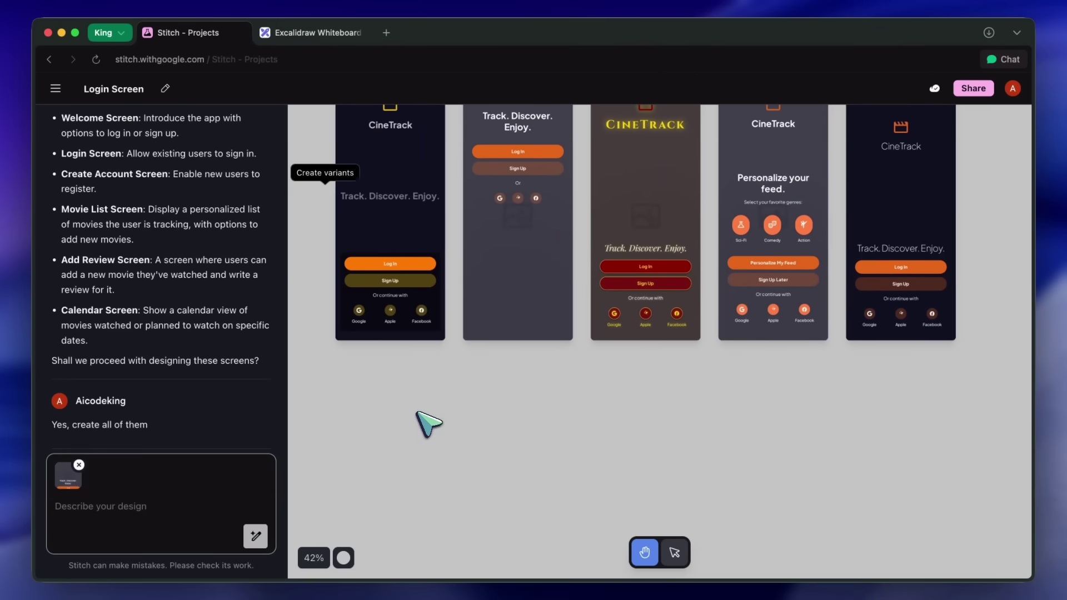
pyautogui.scroll(1, 439, 406)
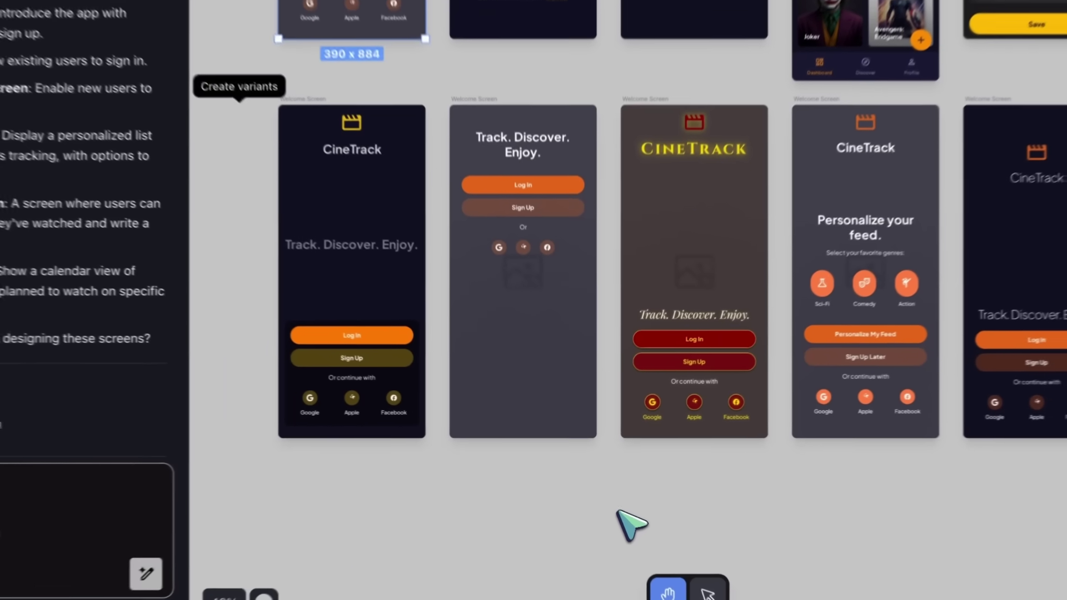
# Step: Select each Welcome Screen variant in turn, from the first CineTrack version to the rightmost
pyautogui.click(572, 381)
pyautogui.click(345, 298)
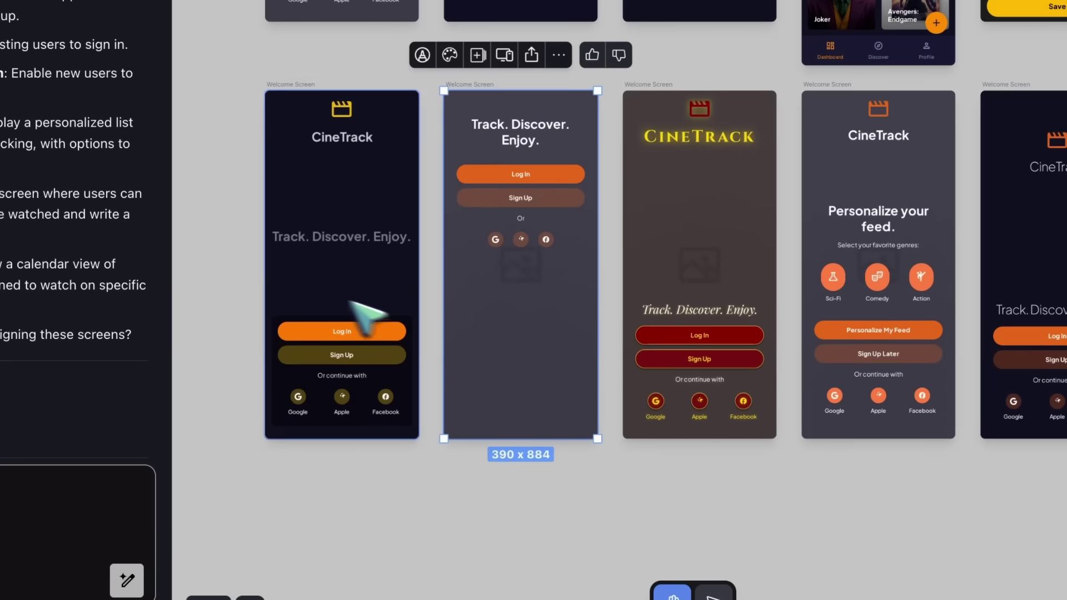
pyautogui.click(586, 374)
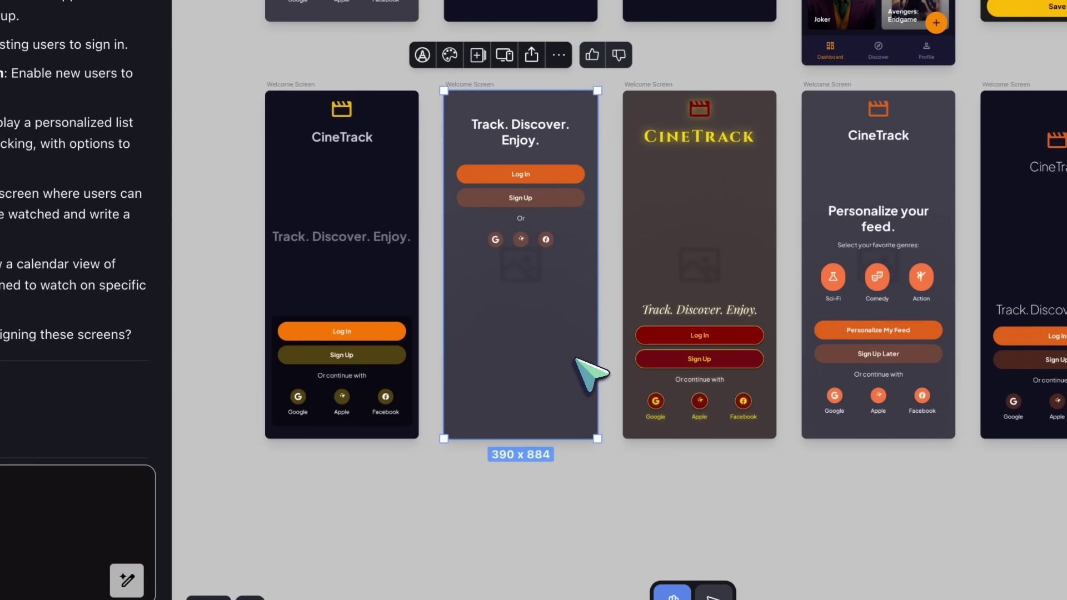
pyautogui.click(712, 357)
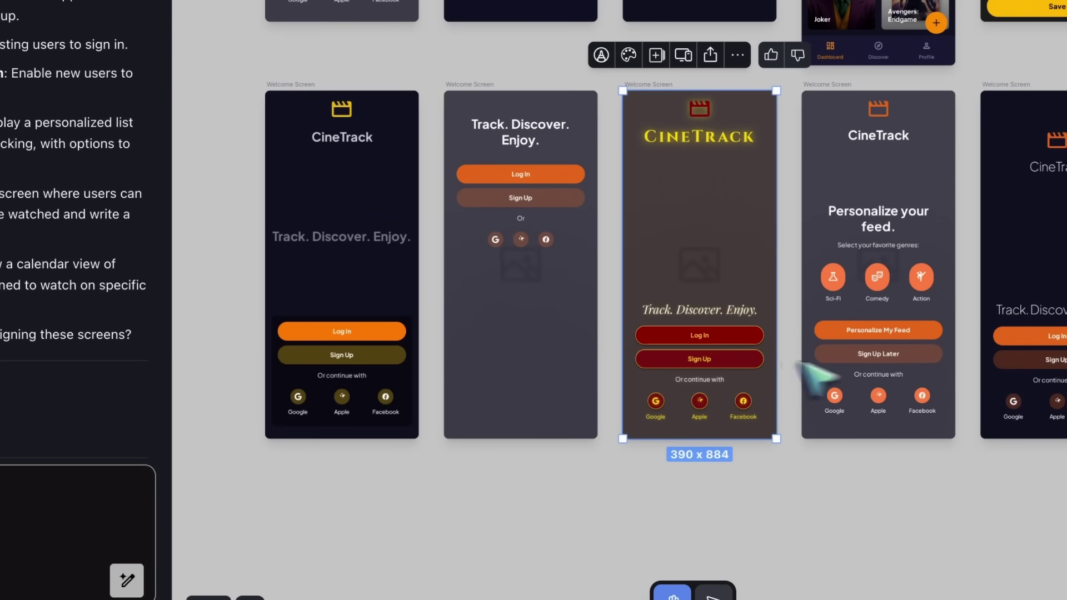
pyautogui.click(818, 383)
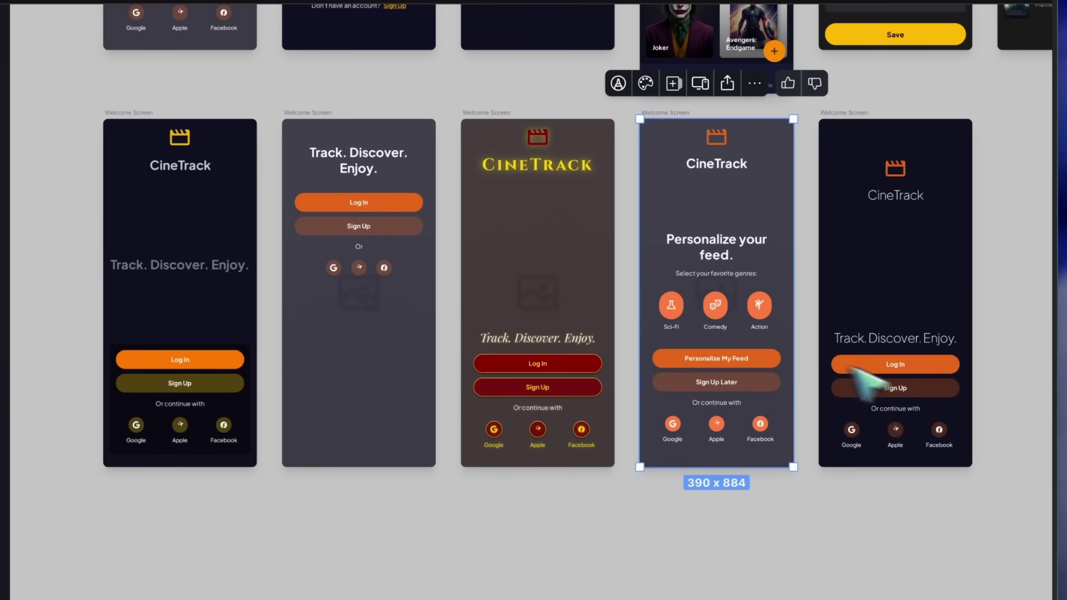
pyautogui.click(856, 371)
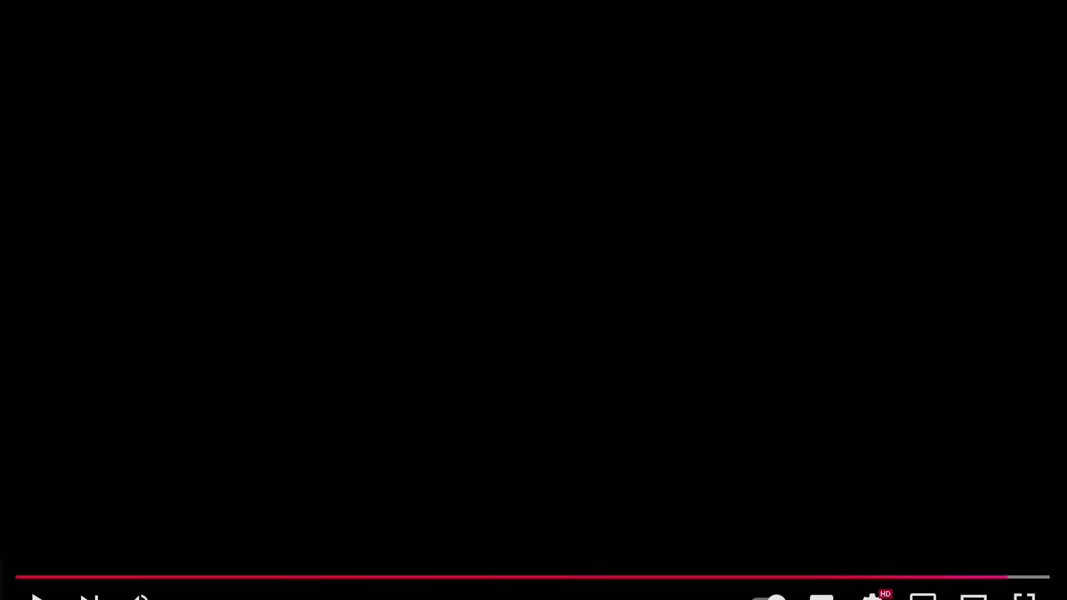
# Step: Subscribe to the channel, set Super Thanks to $5.00, then open the membership options
pyautogui.scroll(-5, 556, 562)
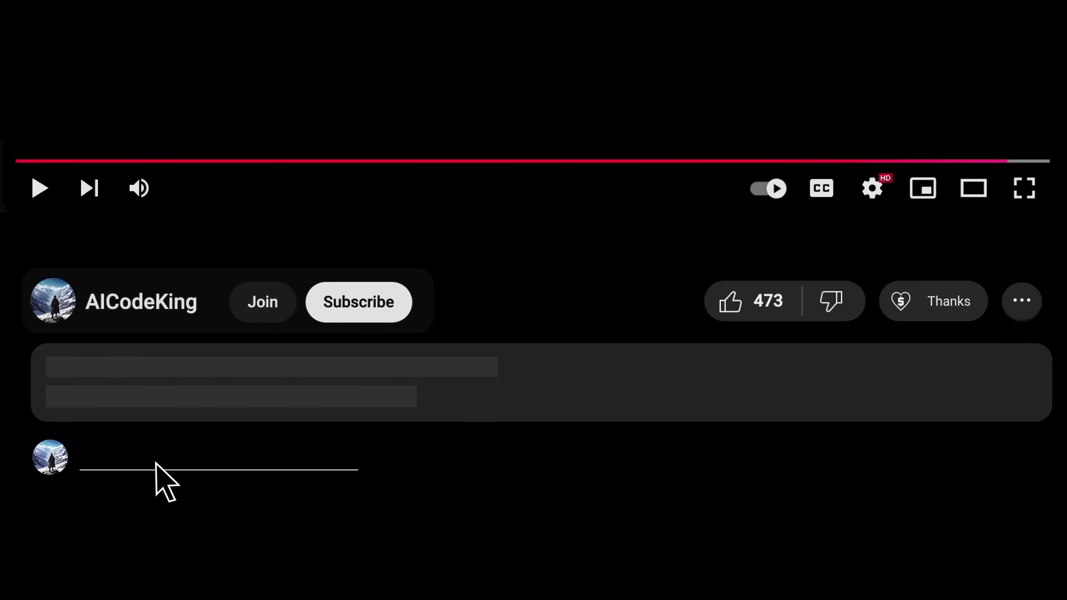
pyautogui.click(383, 307)
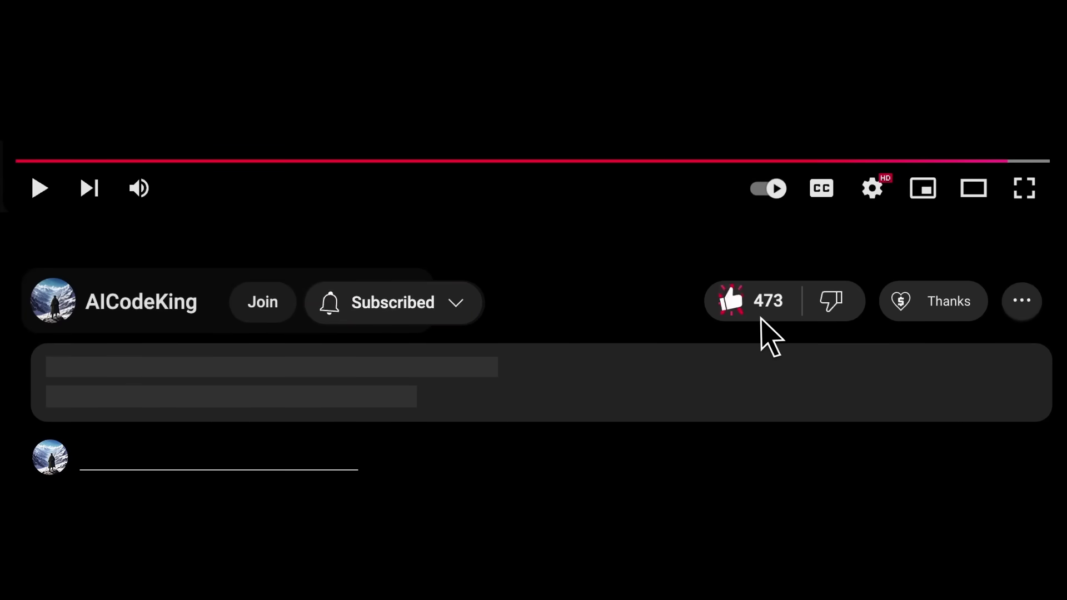
pyautogui.click(939, 320)
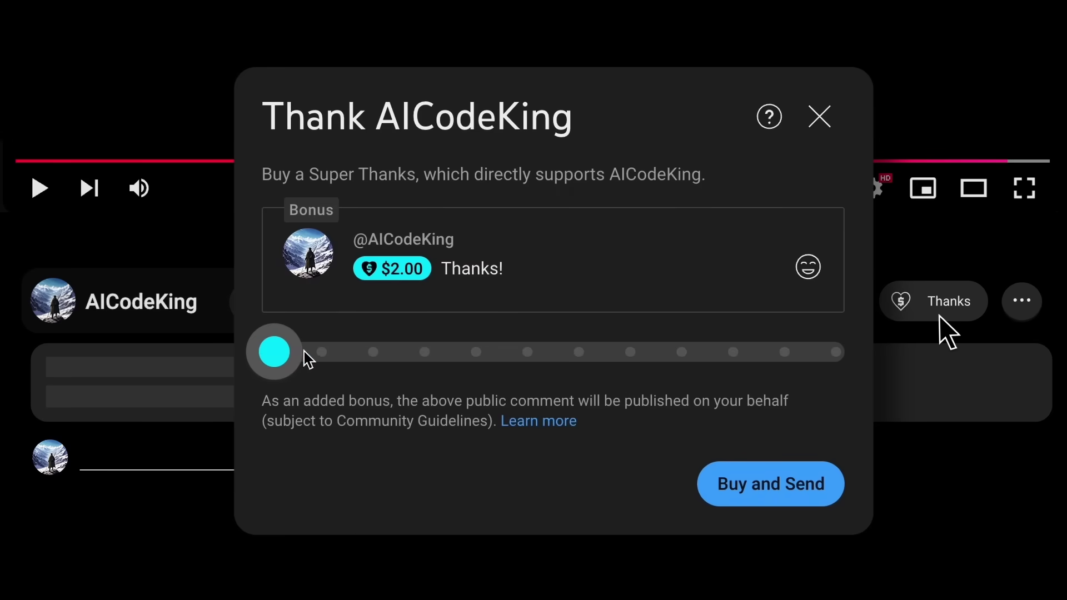
pyautogui.moveTo(304, 351); pyautogui.dragTo(347, 352)
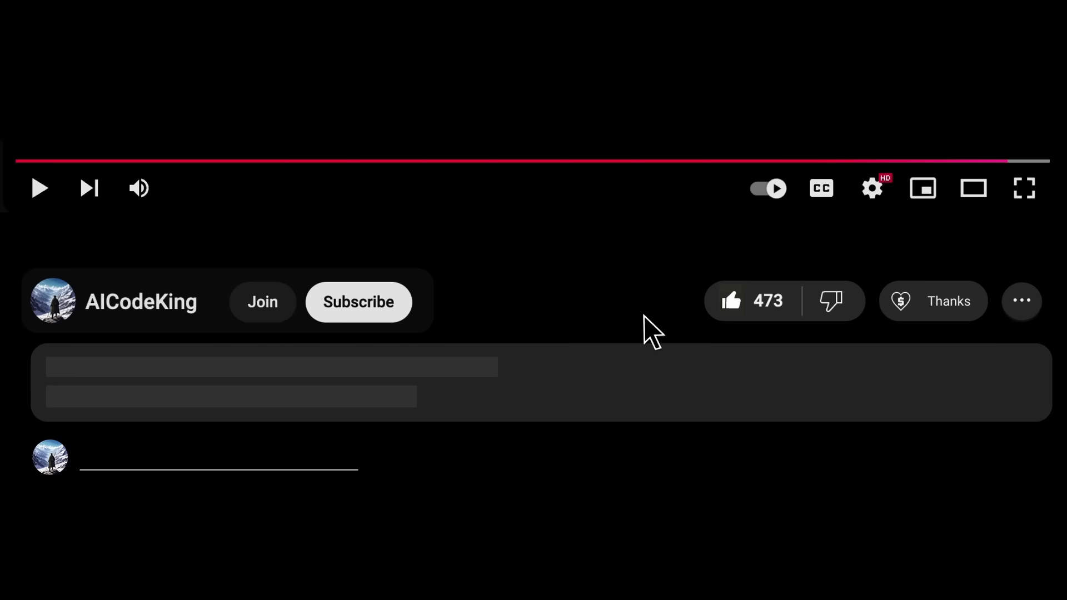
pyautogui.click(266, 318)
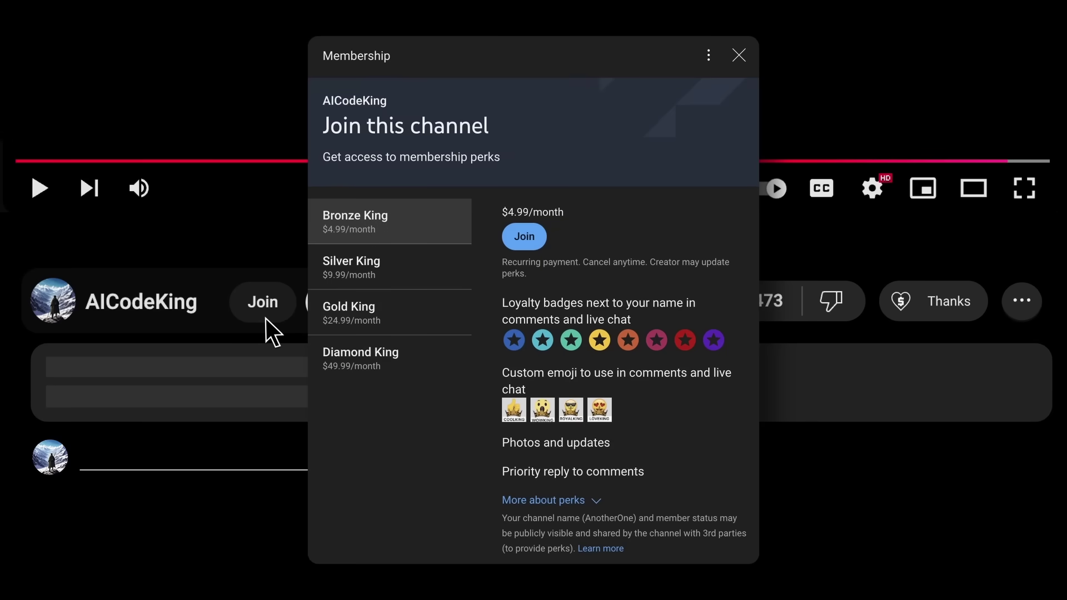